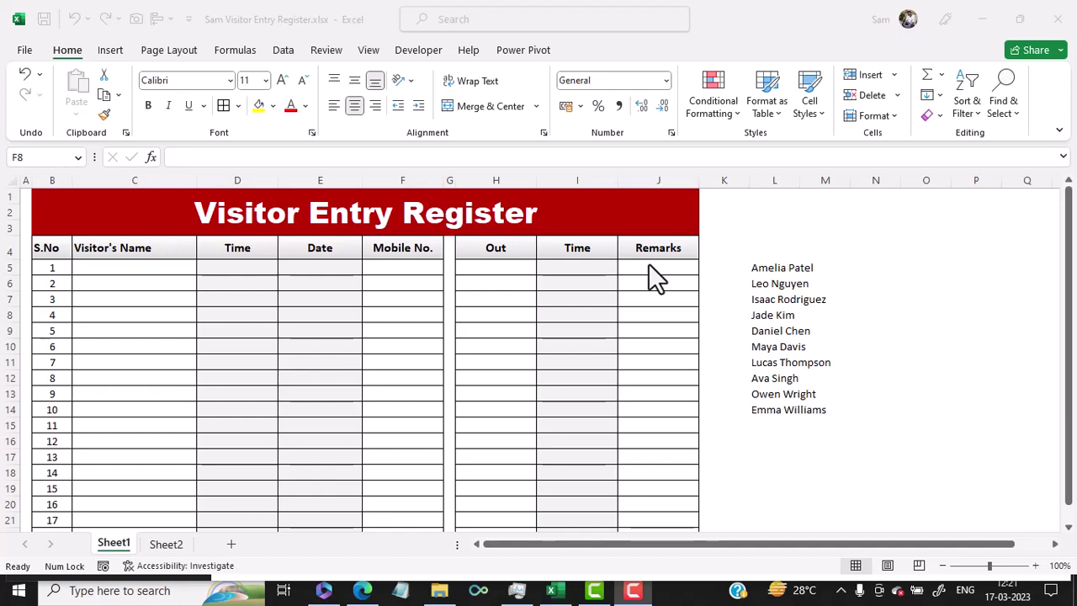
# Copy the first listed visitor's name from L5 into register cell C5.
pyautogui.click(766, 266)
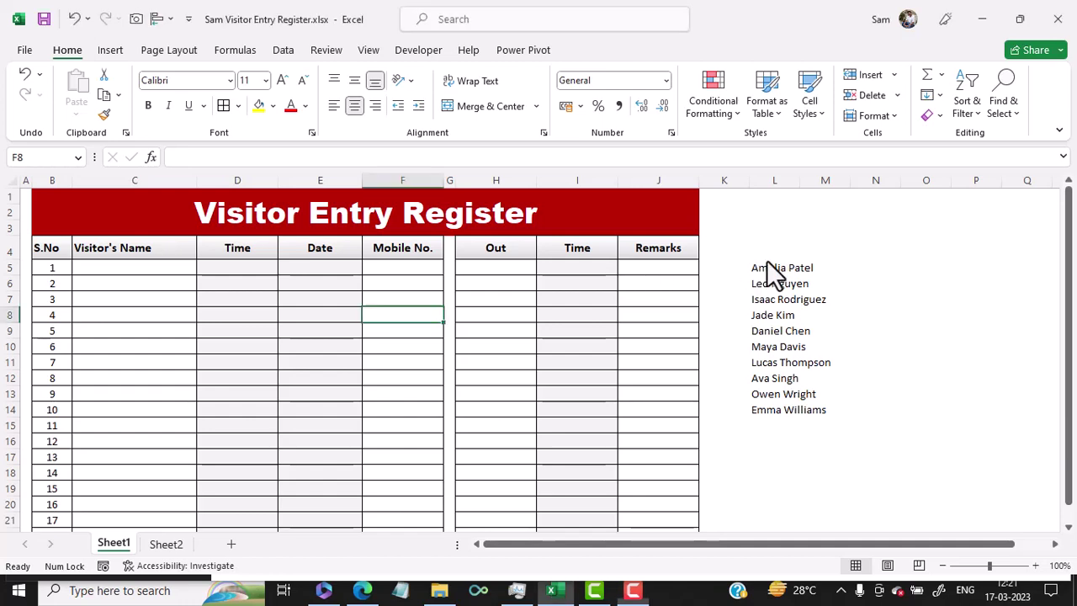
pyautogui.hotkey('ctrl', 'c')
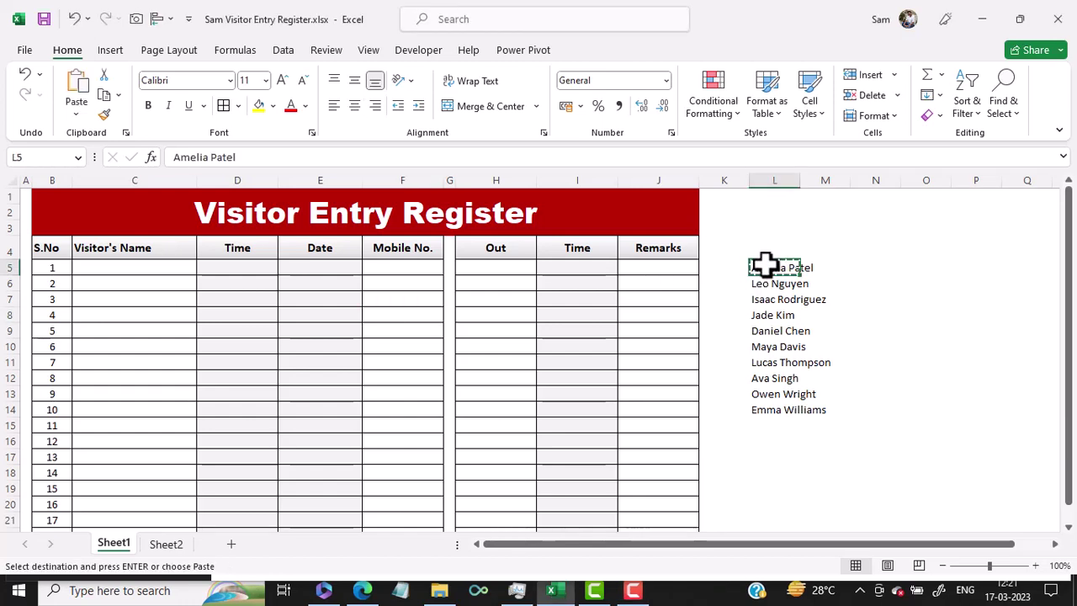
pyautogui.click(132, 270)
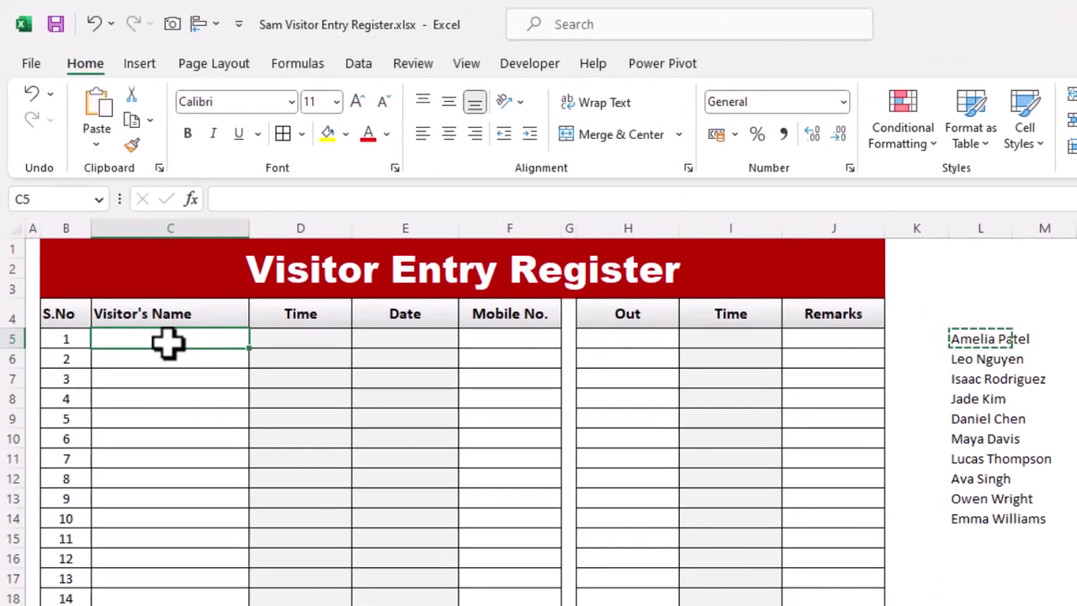
pyautogui.hotkey('ctrl', 'v')
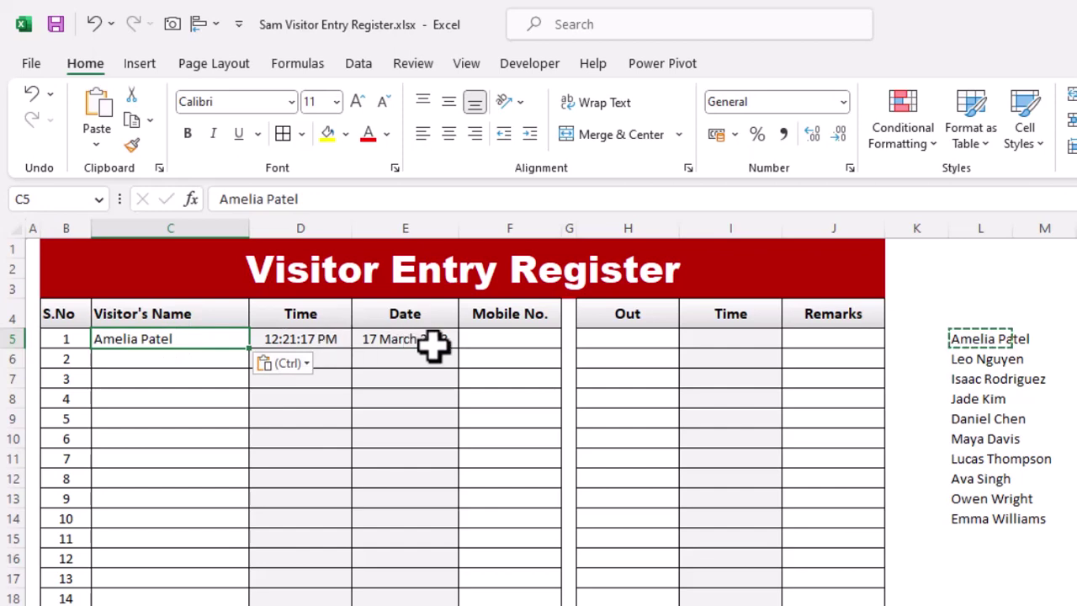
# Enter the visitor's mobile number in F5, Out in H5 and 'Left After delivery' in J5, widening column J.
pyautogui.click(511, 345)
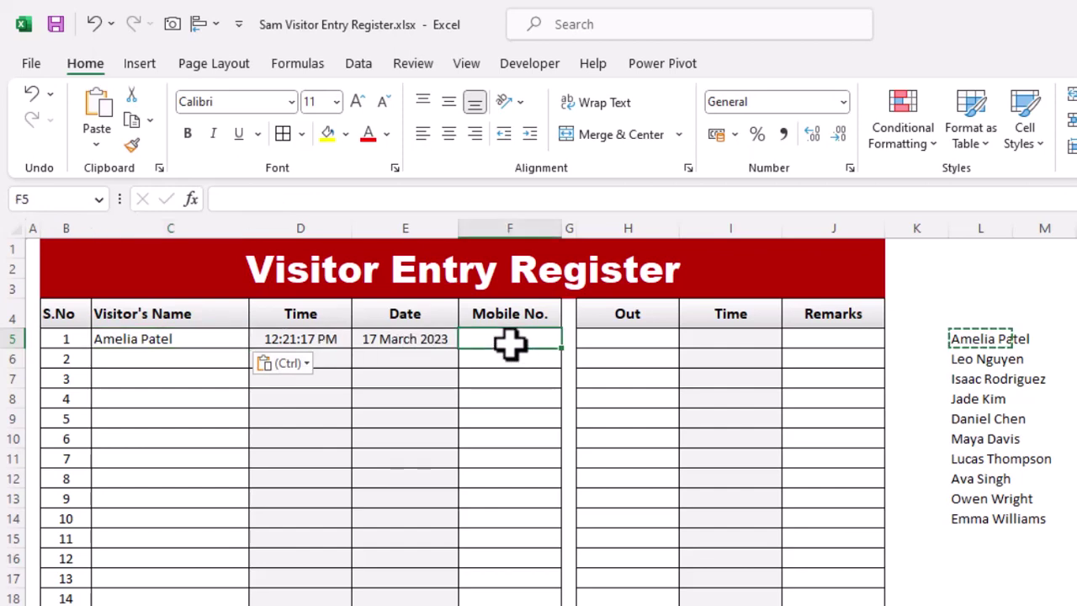
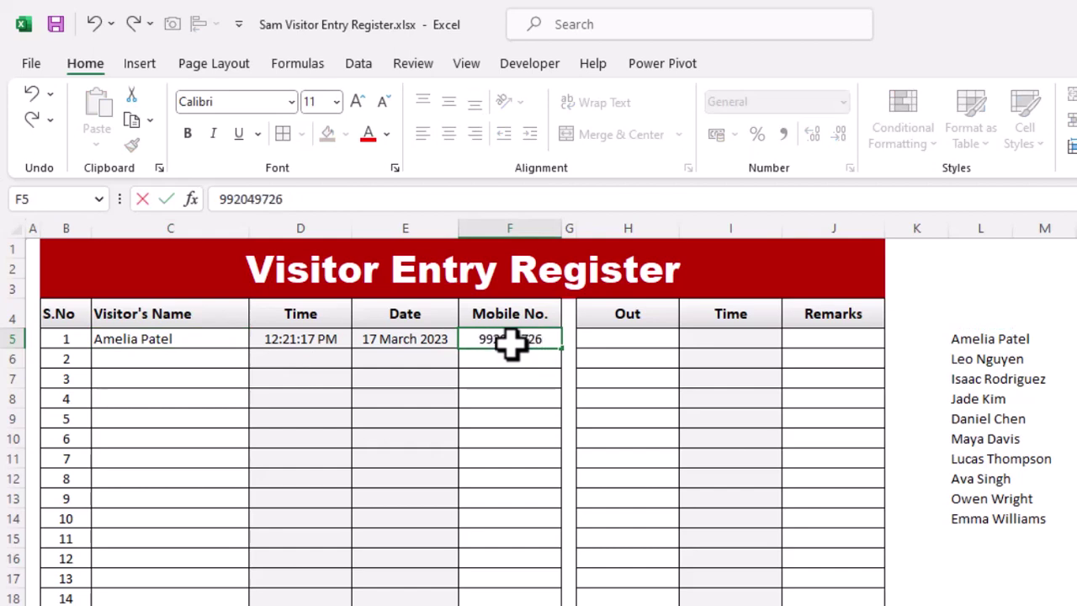
pyautogui.click(636, 341)
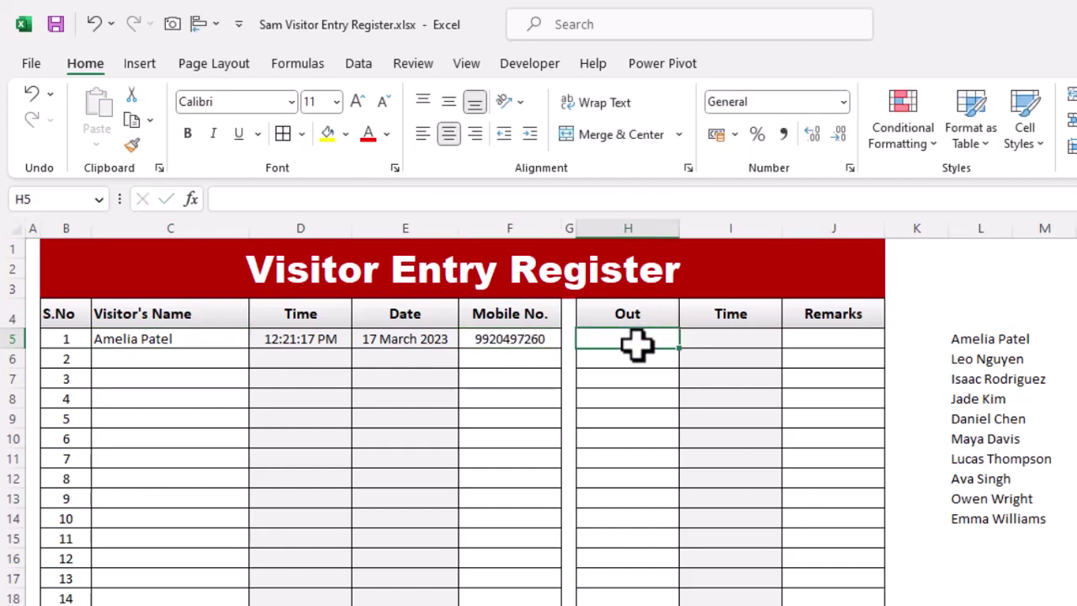
pyautogui.write('Out')
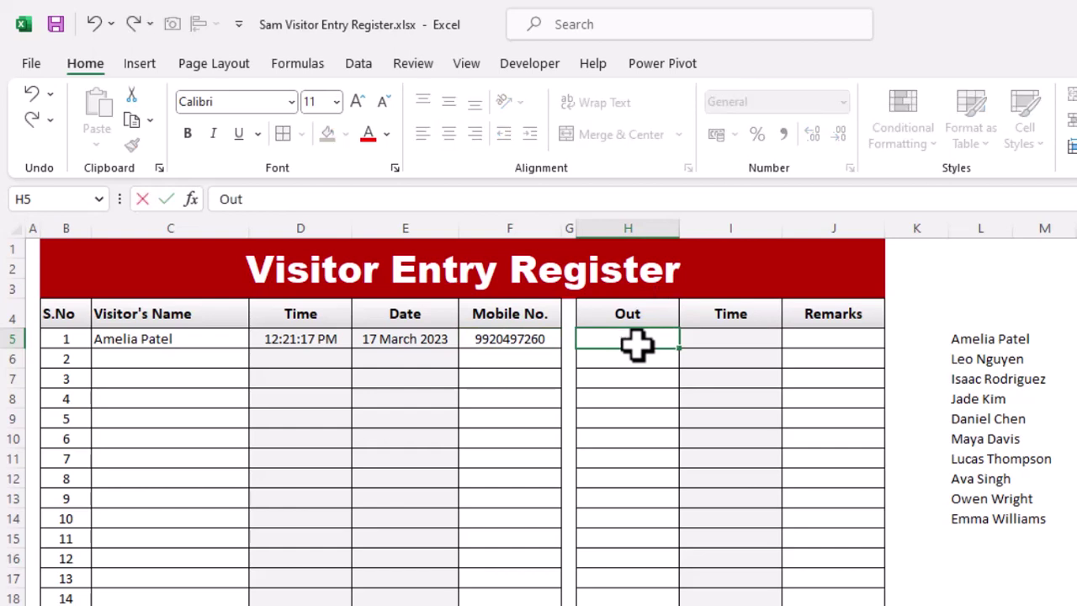
pyautogui.press('Return')
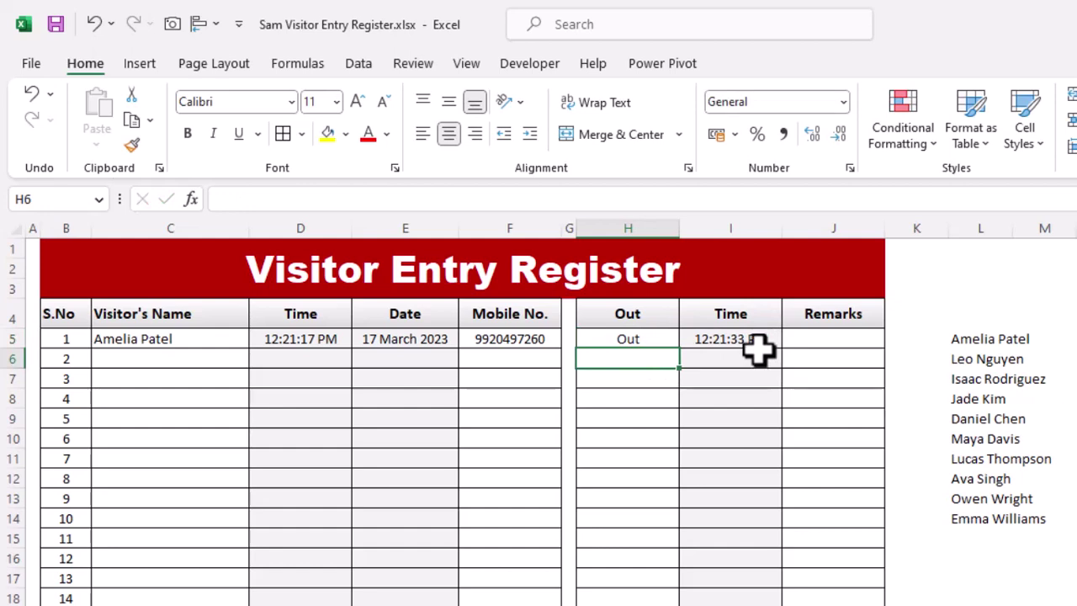
pyautogui.click(836, 335)
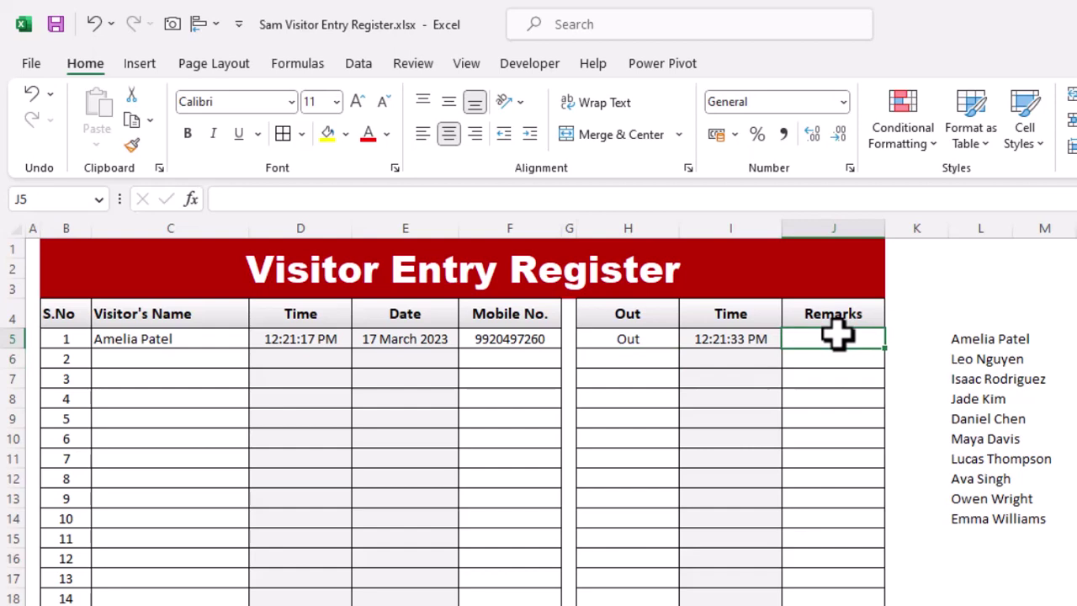
pyautogui.write('Left')
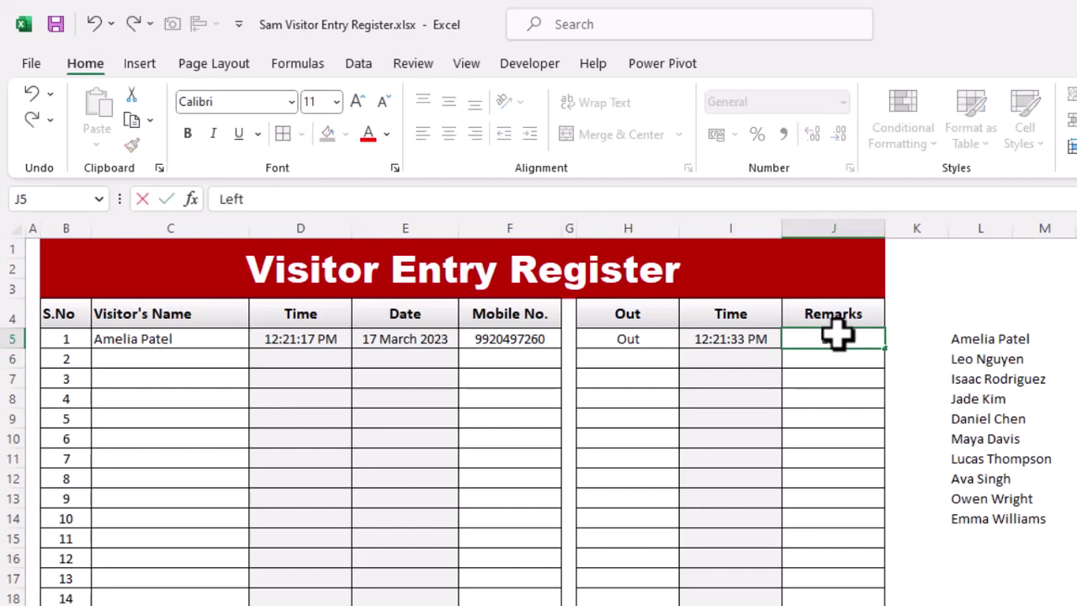
pyautogui.write(' After delivery')
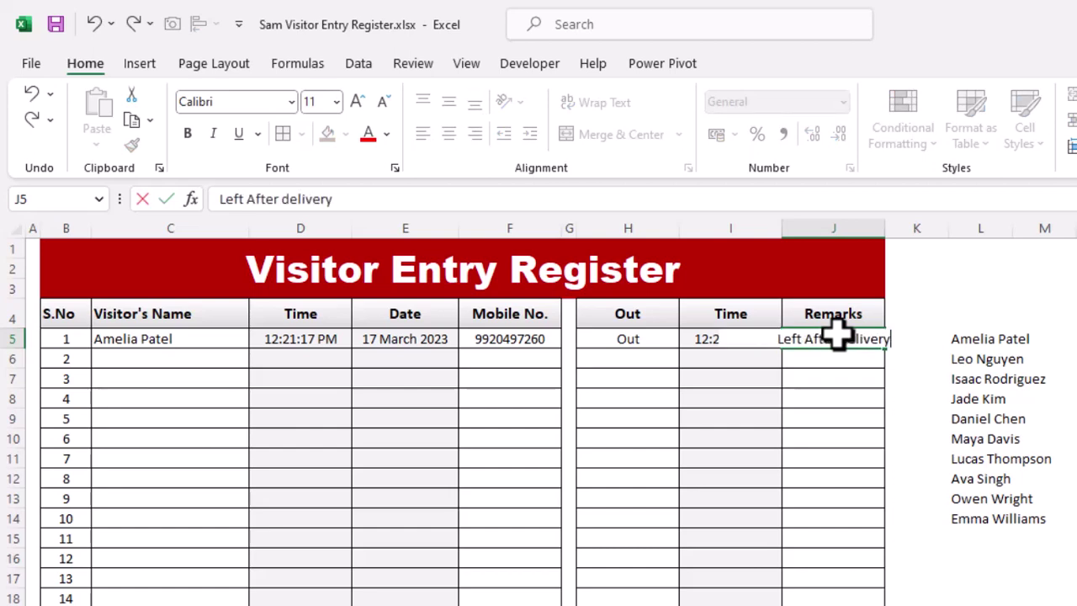
pyautogui.press('Return')
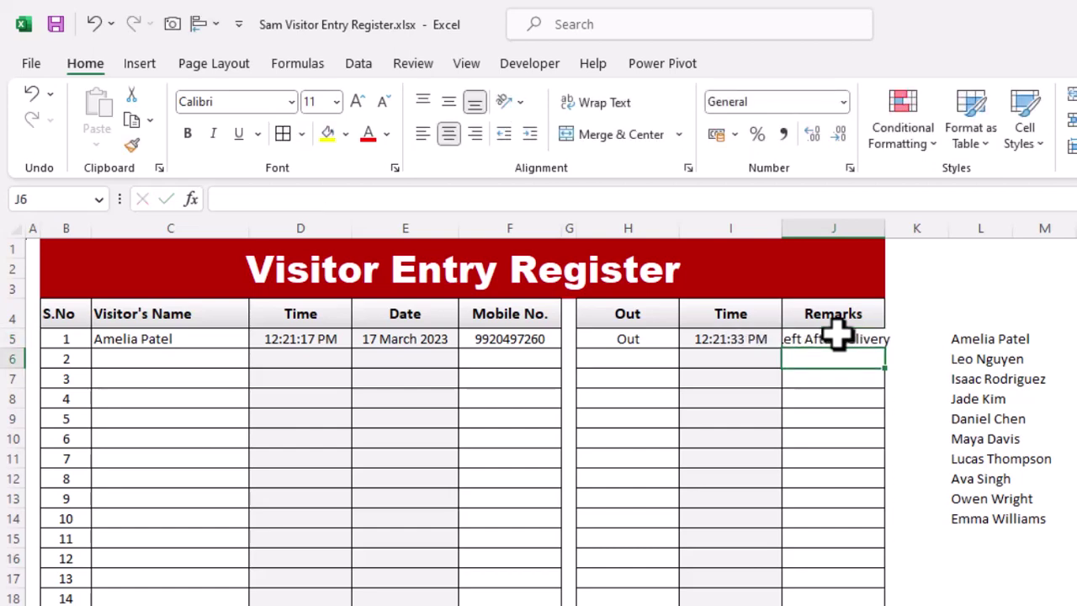
pyautogui.doubleClick(885, 228)
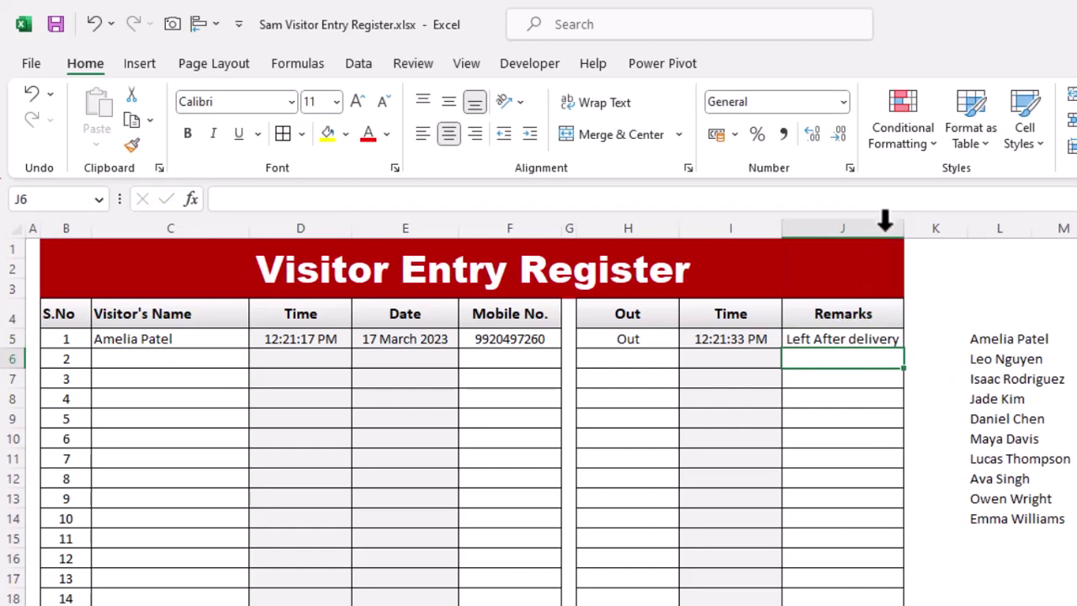
pyautogui.click(1010, 357)
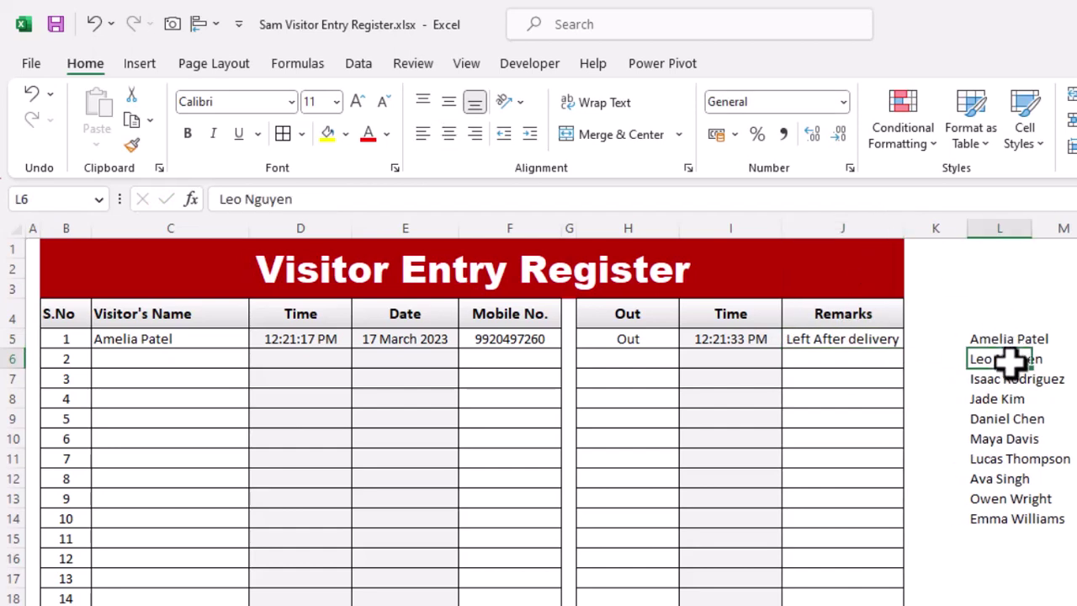
# Paste the second visitor's name into C6 and enter their mobile number in F6.
pyautogui.click(169, 358)
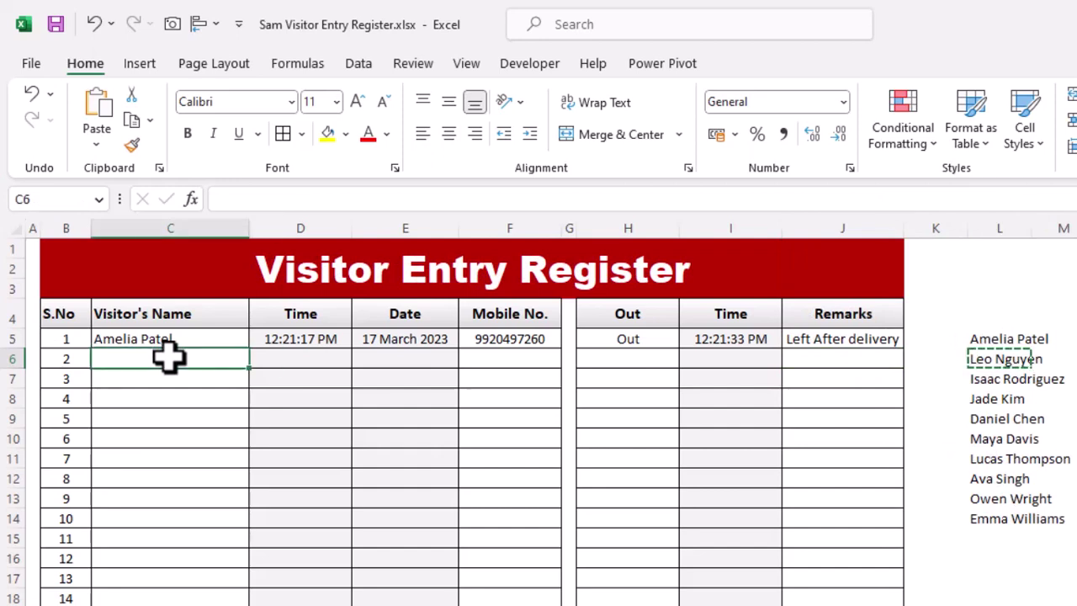
pyautogui.hotkey('ctrl', 'v')
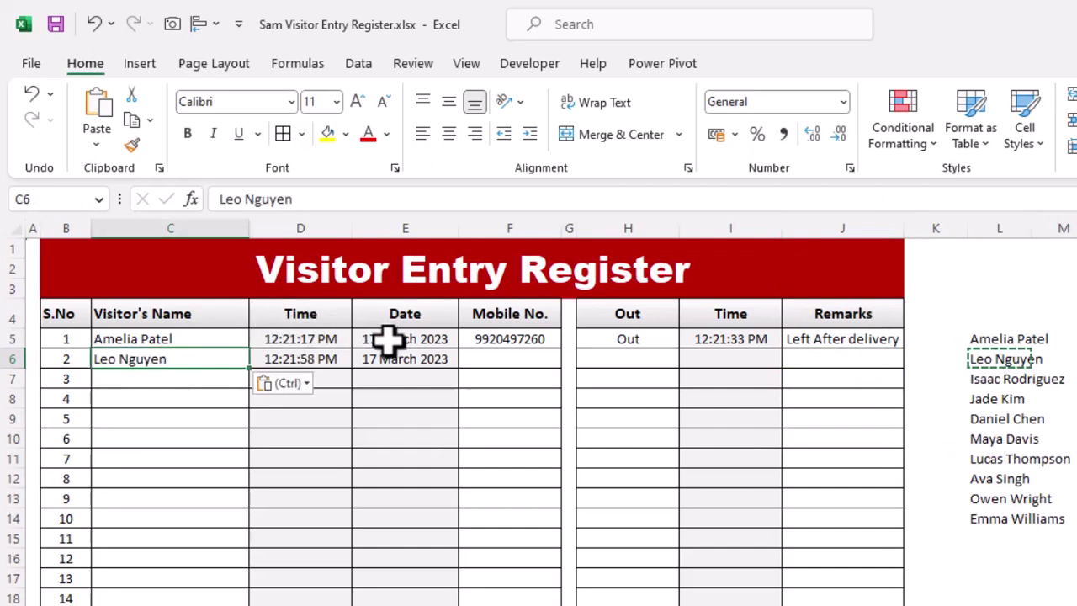
pyautogui.click(518, 358)
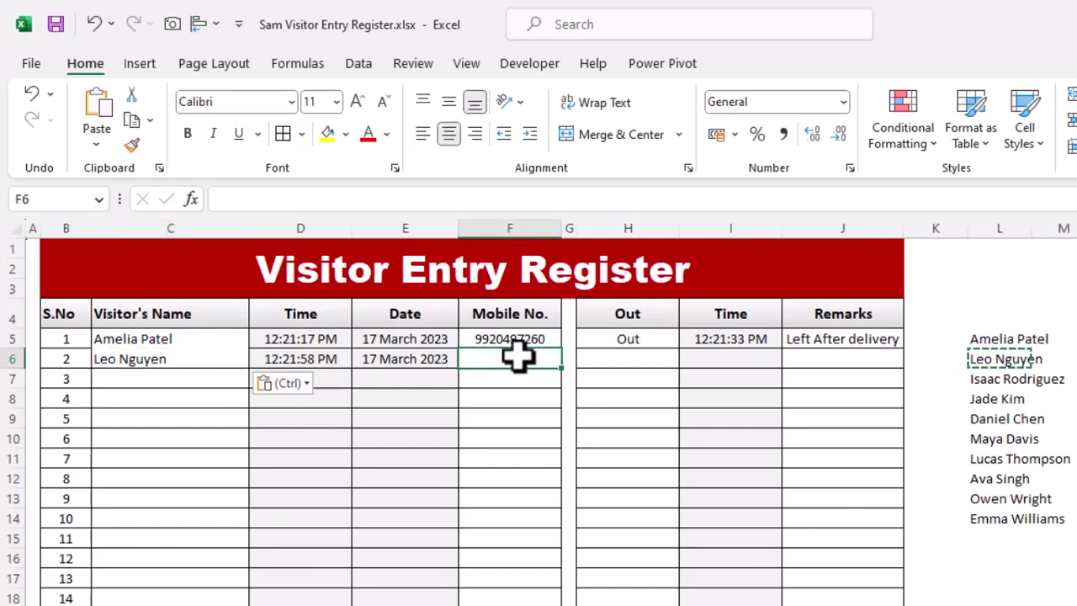
pyautogui.write('98')
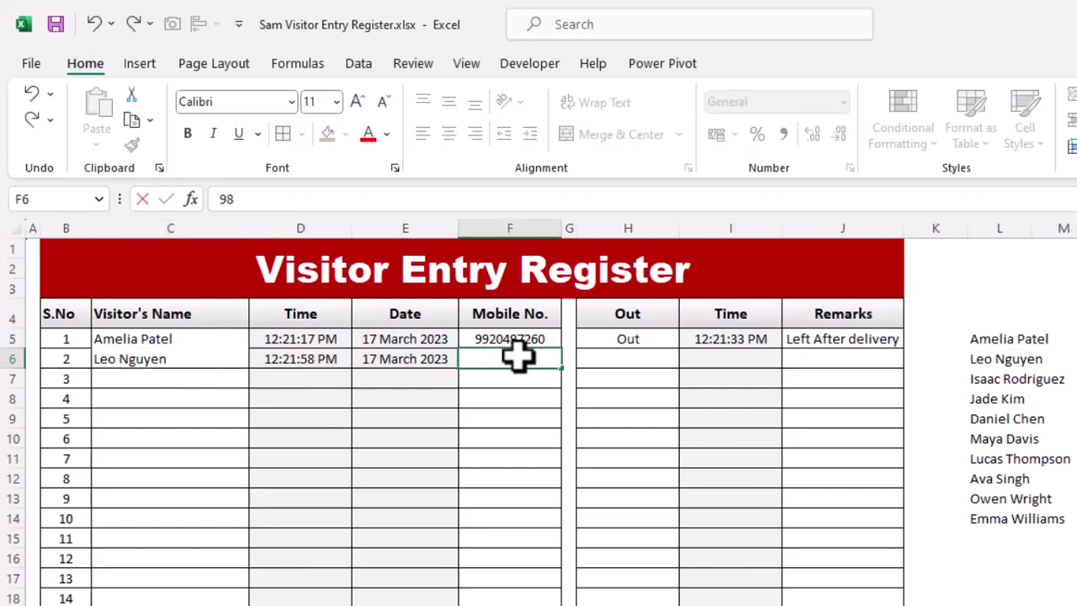
pyautogui.write('1234568')
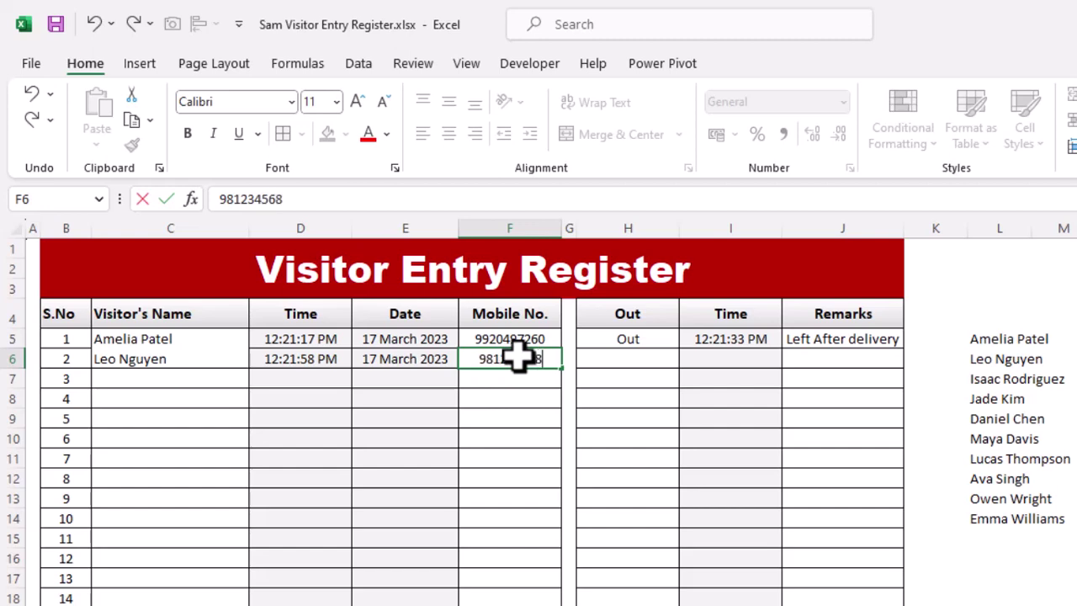
pyautogui.press('Return')
# Mark the second visitor Out in H6 with the remark 'Courier Delivery' in J6.
pyautogui.click(633, 360)
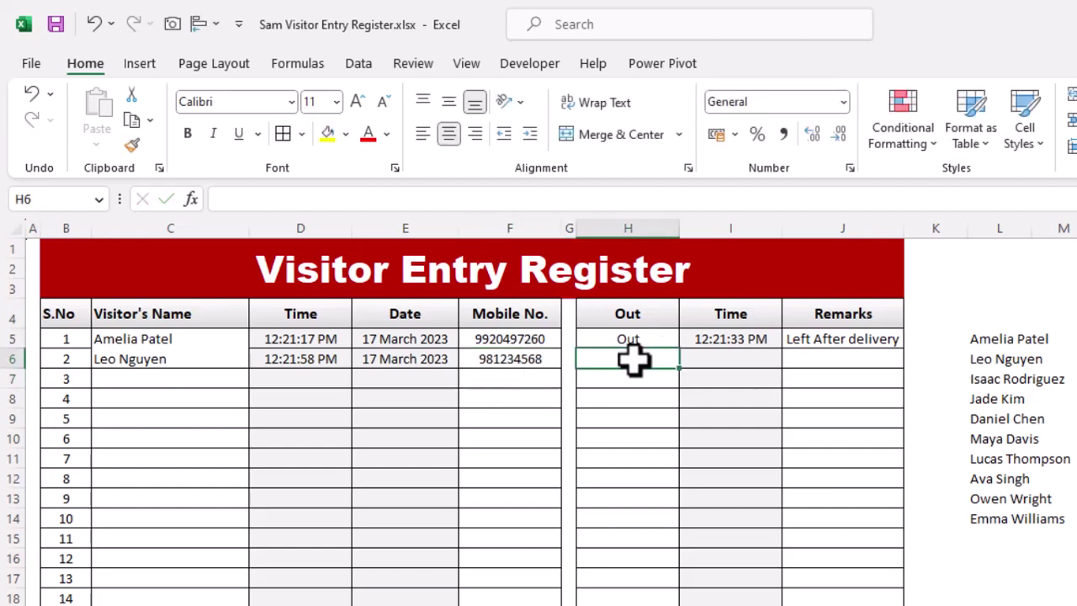
pyautogui.write('Out')
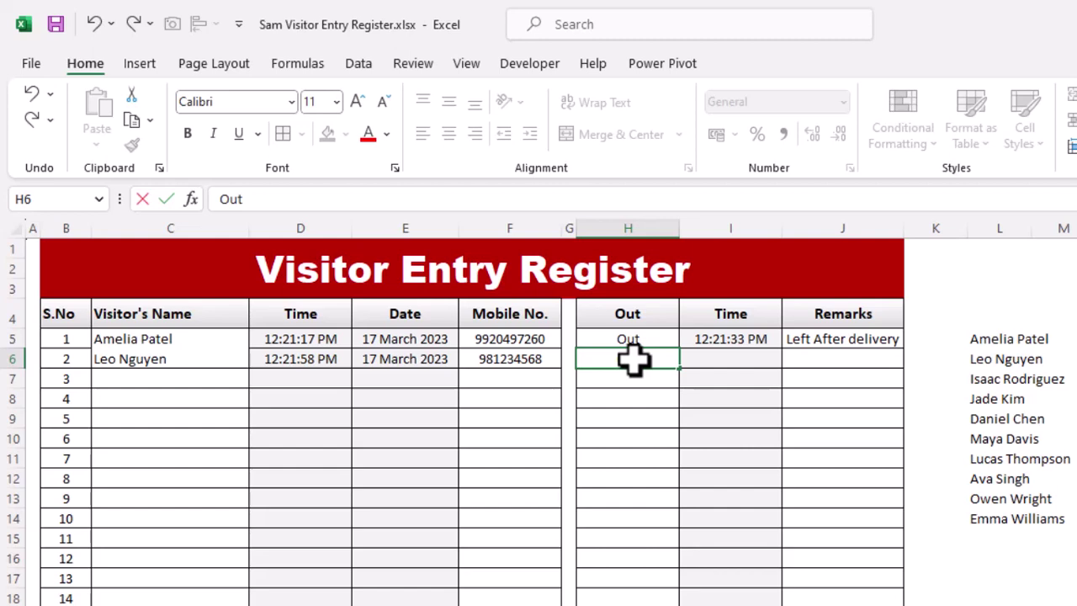
pyautogui.press('Return')
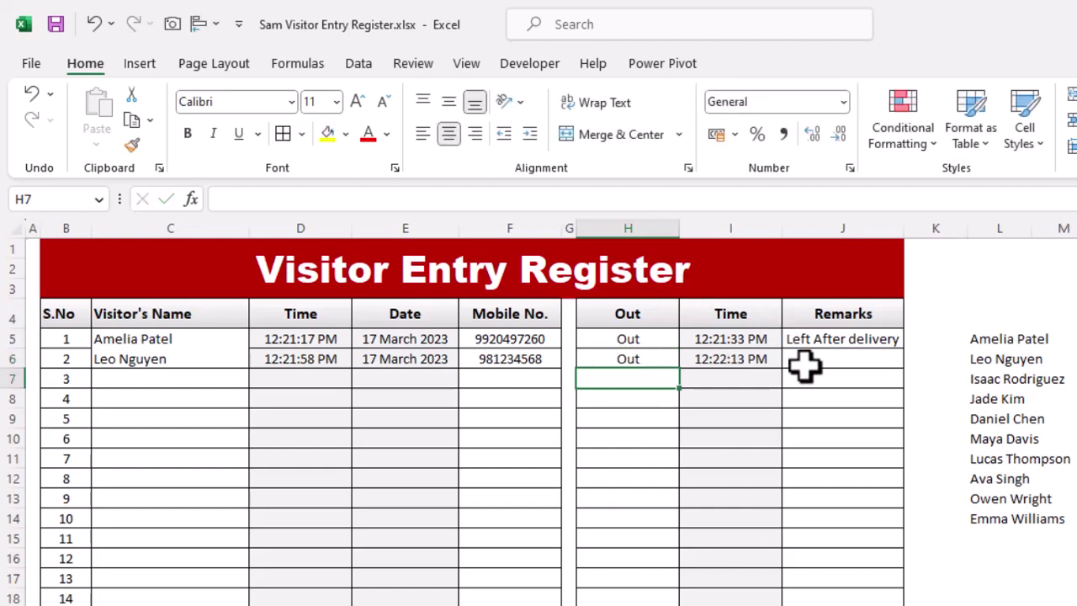
pyautogui.click(805, 364)
pyautogui.write('Cour')
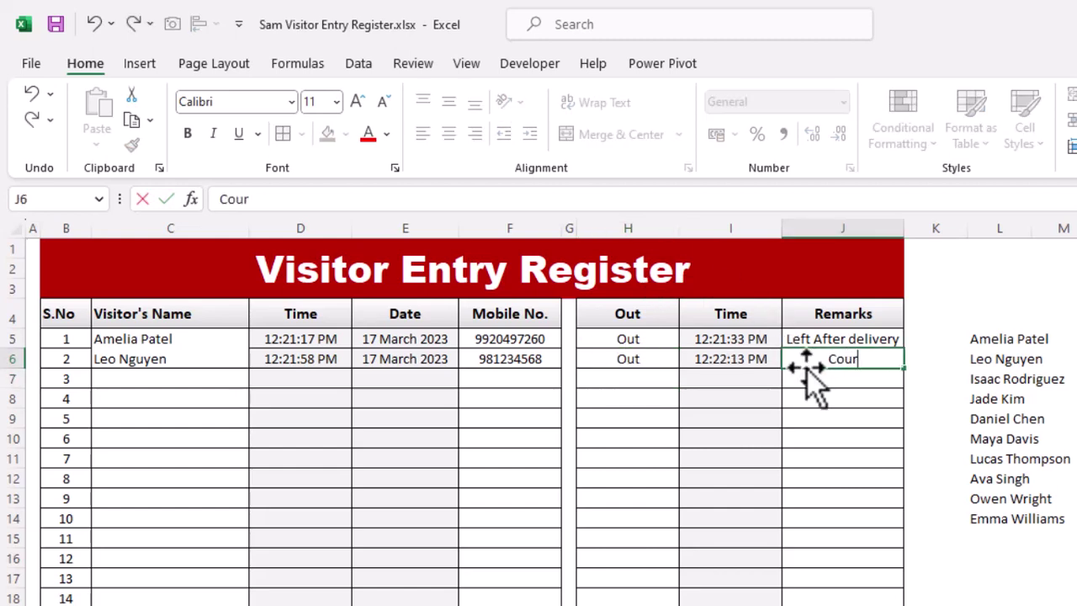
pyautogui.write('ier Delivery')
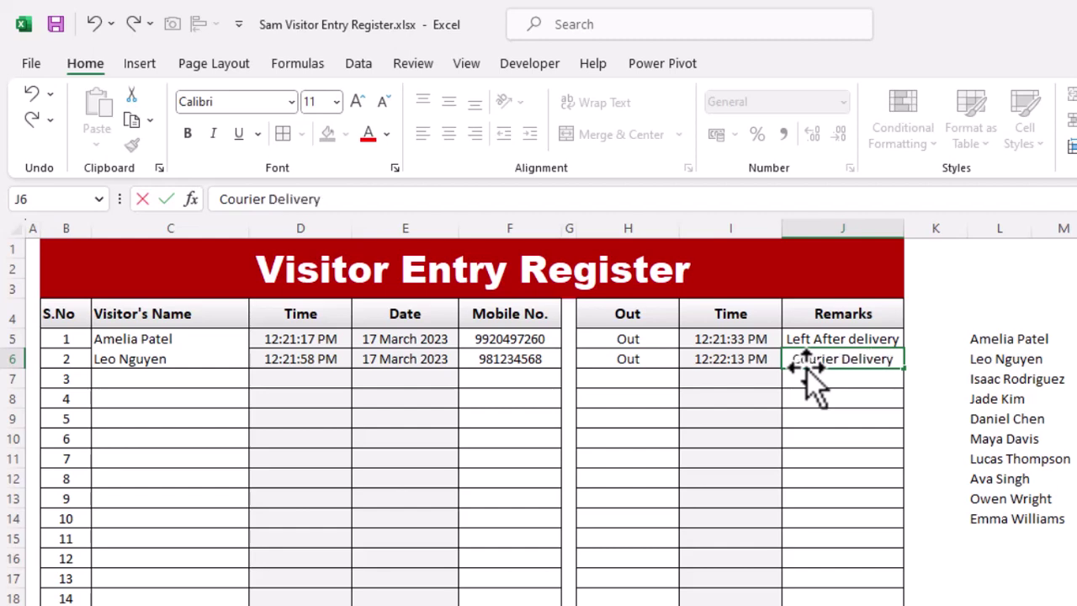
pyautogui.press('Return')
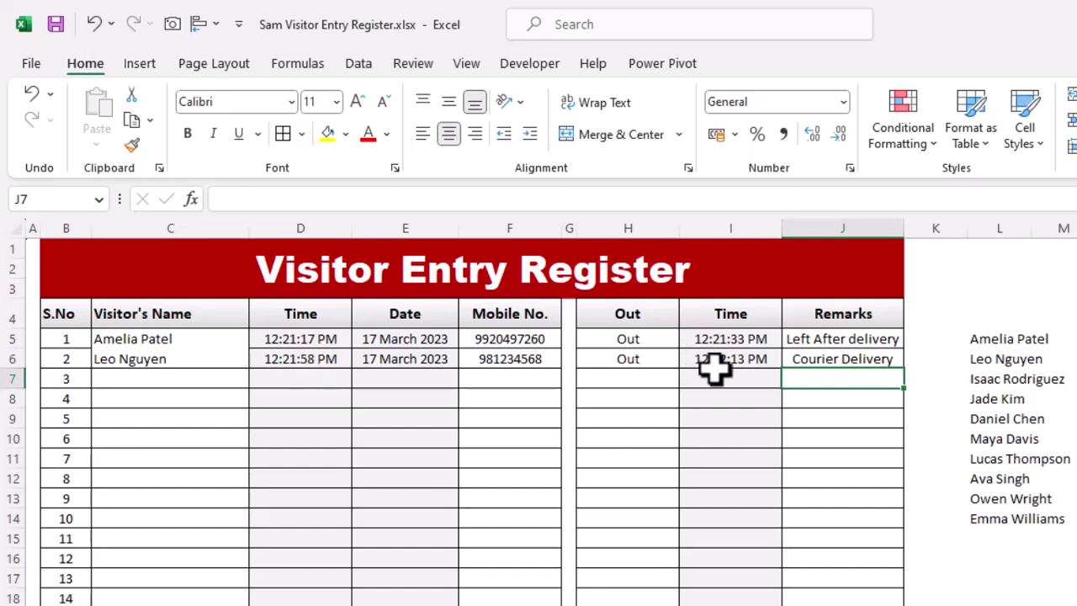
# Enter a test name 'dd' in C7 to stamp time and date, then show Sheet2.
pyautogui.click(139, 379)
pyautogui.write('dd')
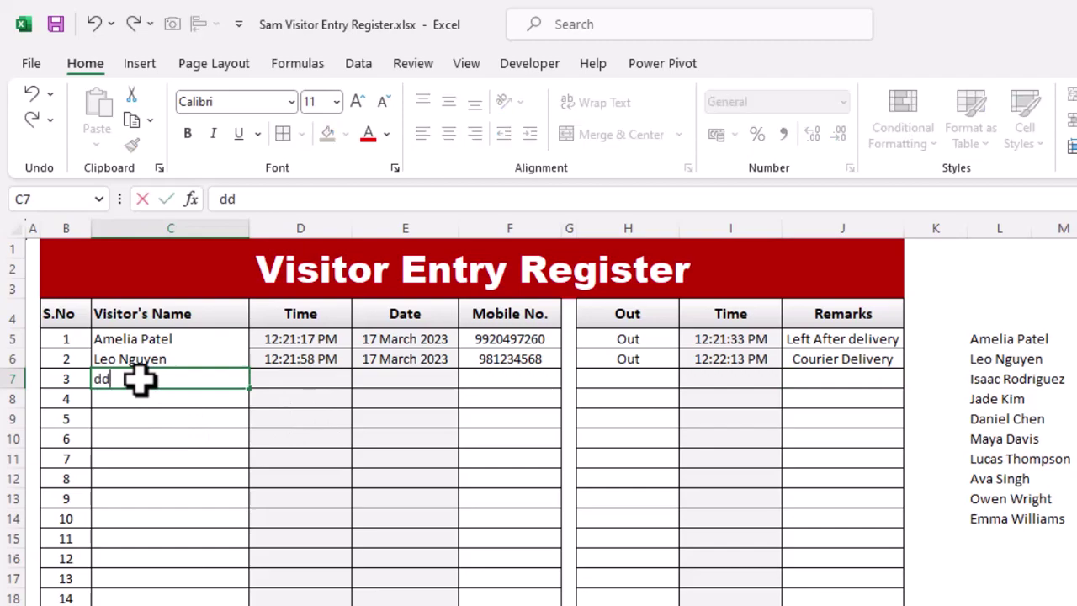
pyautogui.press('Return')
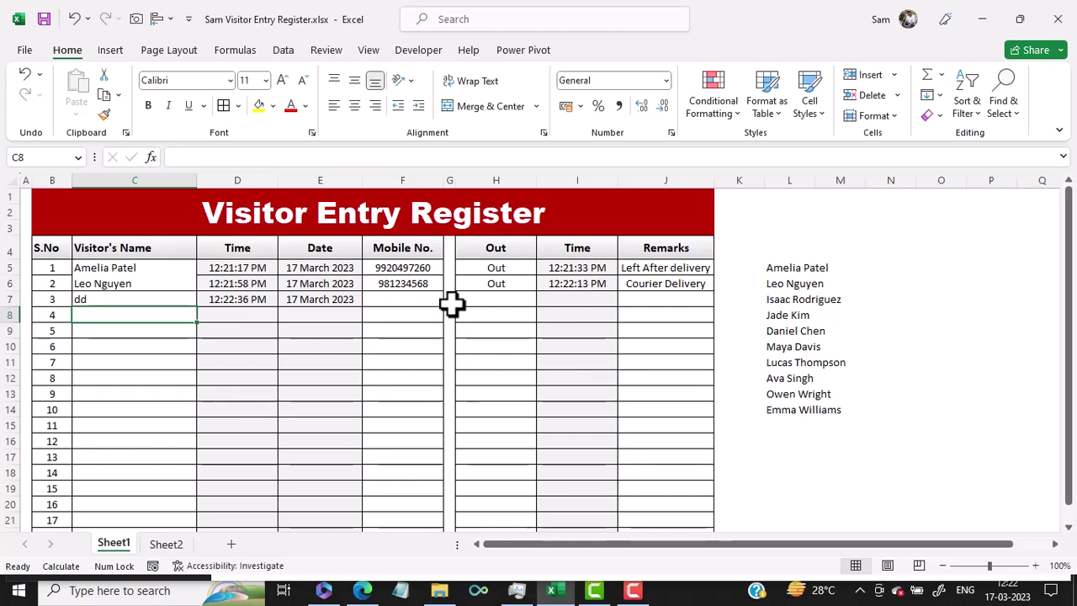
pyautogui.click(160, 546)
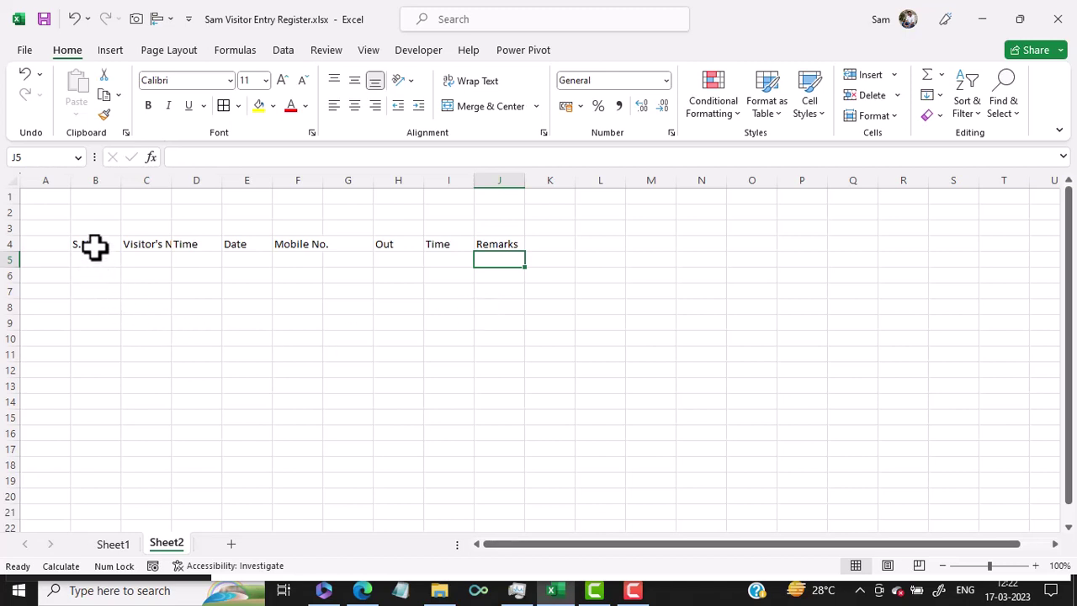
# Select columns B–F and H–J and widen them all together so headings show in full.
pyautogui.click(95, 246)
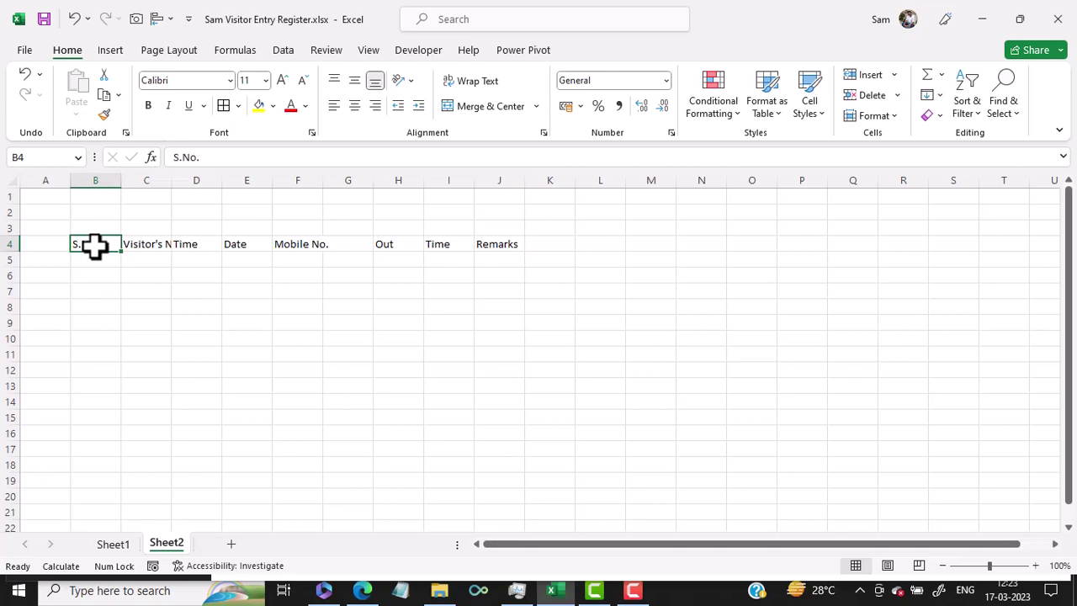
pyautogui.click(95, 180)
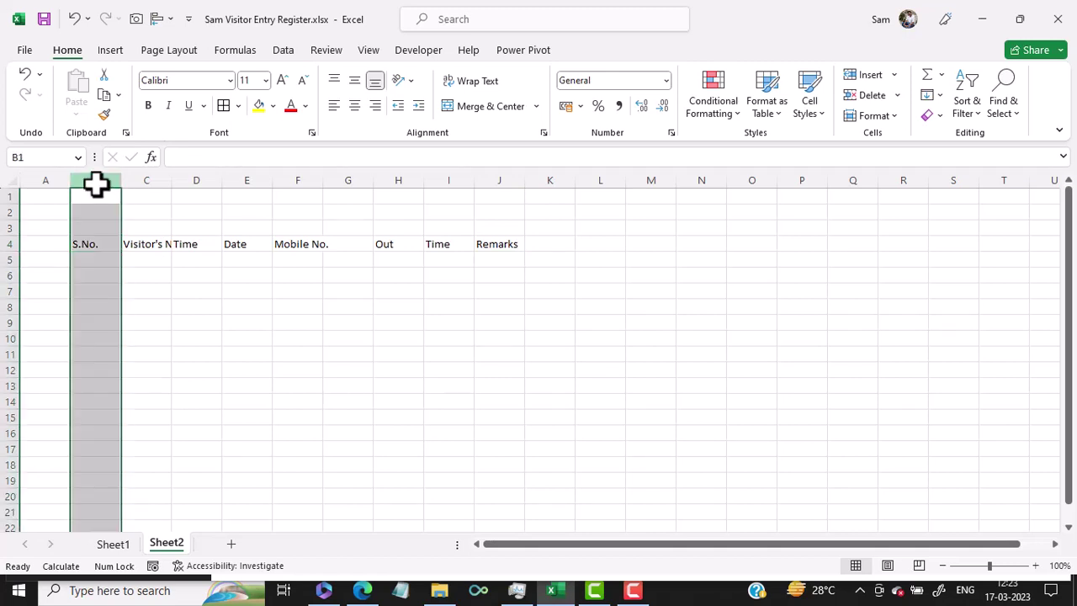
pyautogui.keyDown('ctrl'); pyautogui.click(148, 178); pyautogui.keyUp('ctrl')
pyautogui.keyDown('ctrl'); pyautogui.click(196, 179); pyautogui.keyUp('ctrl')
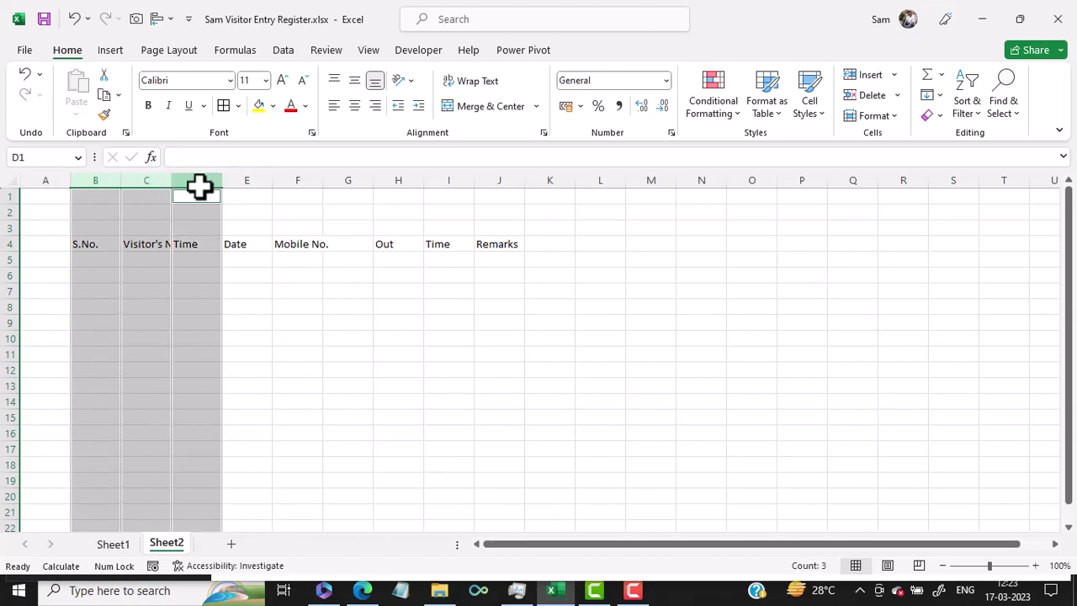
pyautogui.keyDown('ctrl'); pyautogui.click(259, 180); pyautogui.keyUp('ctrl')
pyautogui.keyDown('ctrl'); pyautogui.click(305, 180); pyautogui.keyUp('ctrl')
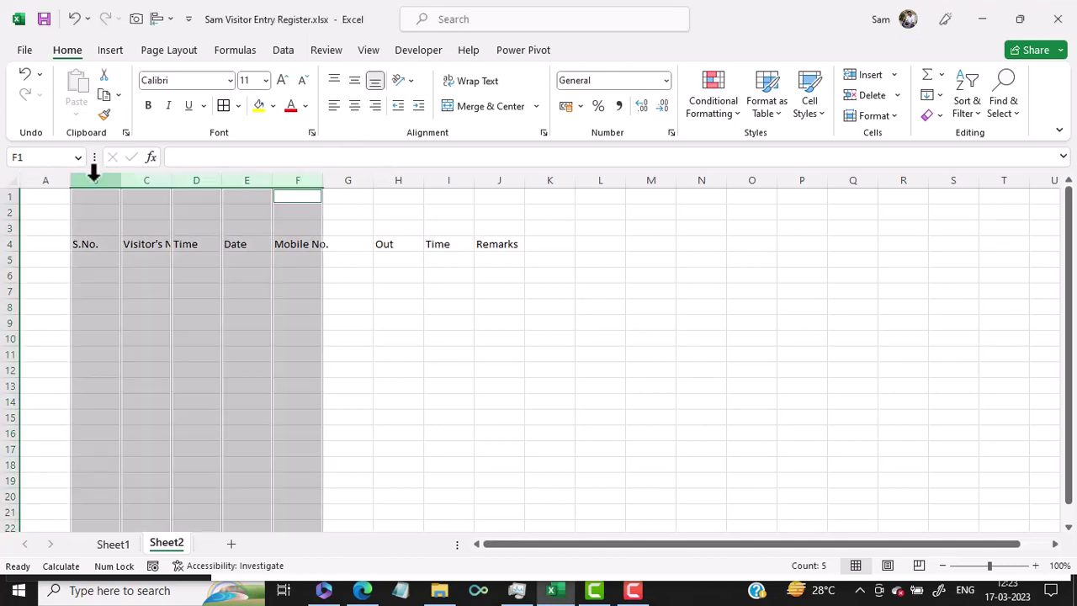
pyautogui.keyDown('ctrl'); pyautogui.click(405, 178); pyautogui.keyUp('ctrl')
pyautogui.keyDown('ctrl'); pyautogui.click(438, 179); pyautogui.keyUp('ctrl')
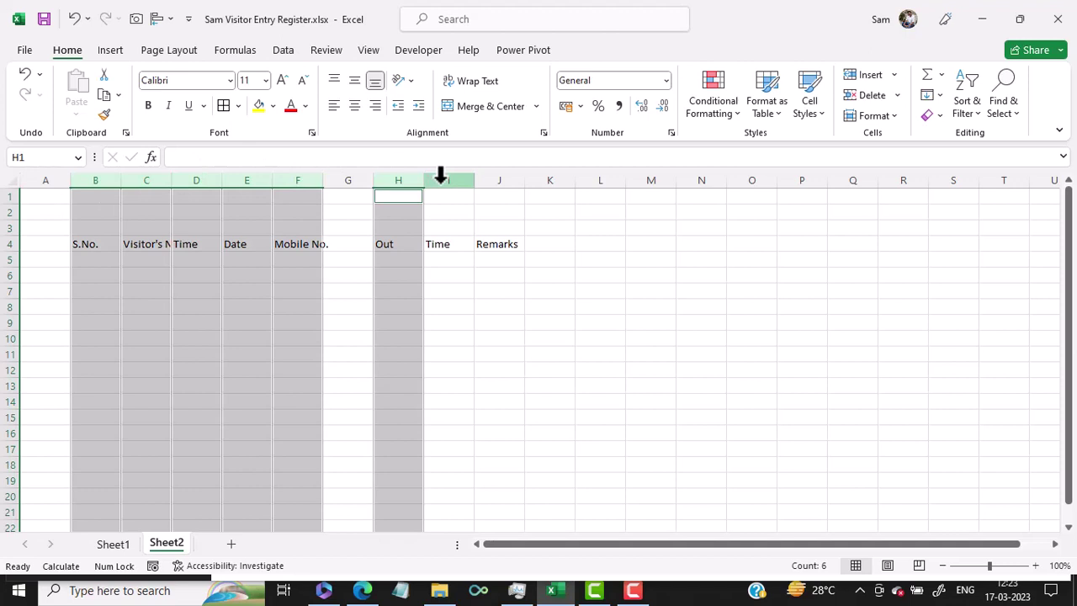
pyautogui.keyDown('ctrl'); pyautogui.click(510, 178); pyautogui.keyUp('ctrl')
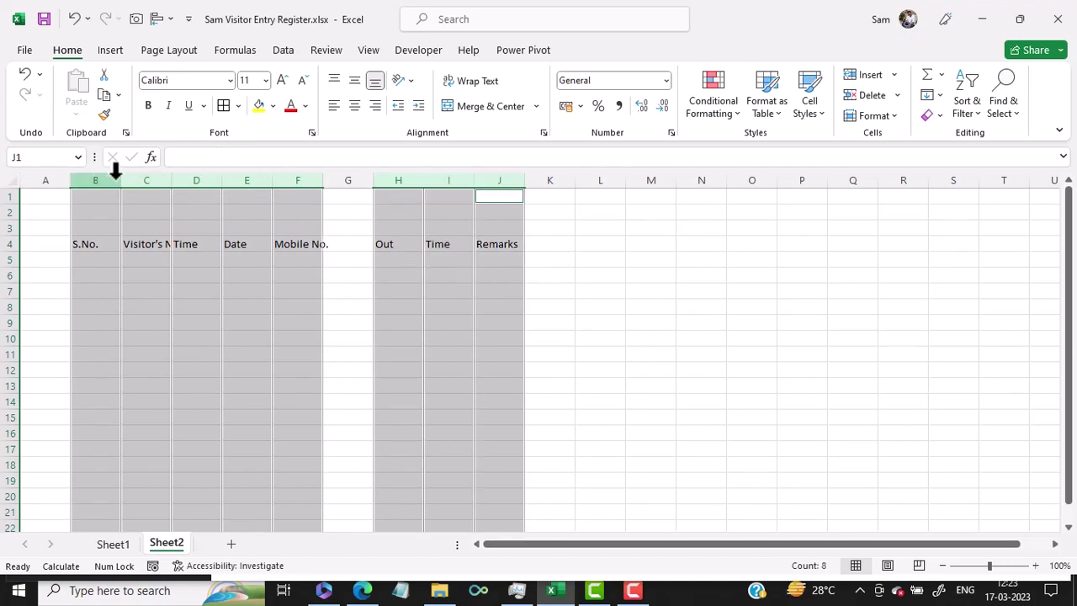
pyautogui.moveTo(122, 180); pyautogui.dragTo(157, 177)
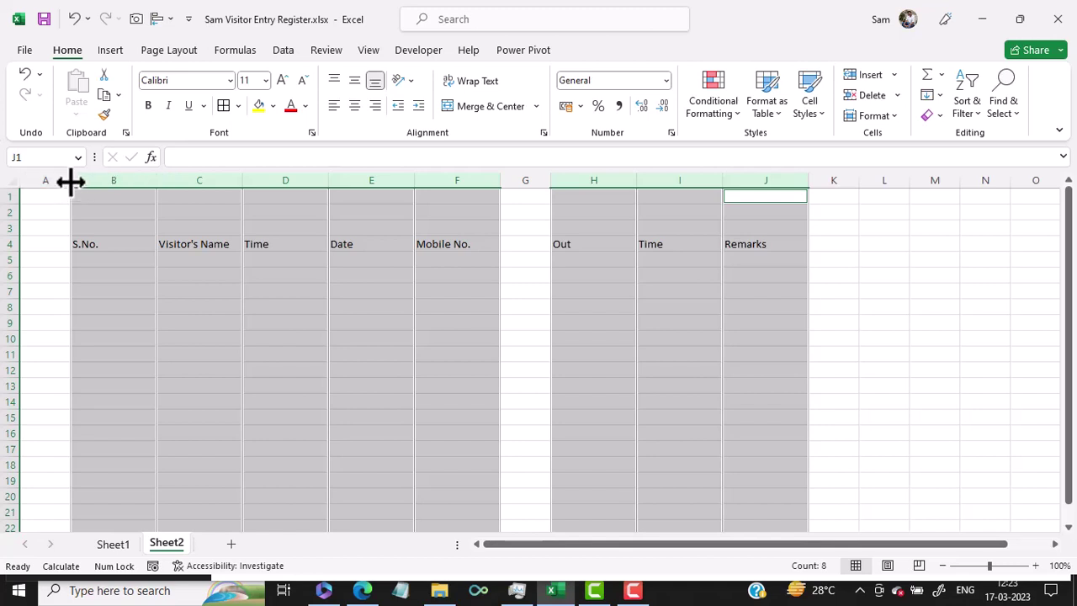
# Narrow columns A, B and G to slim widths and widen column C for visitor names.
pyautogui.click(43, 229)
pyautogui.moveTo(70, 181); pyautogui.dragTo(33, 201)
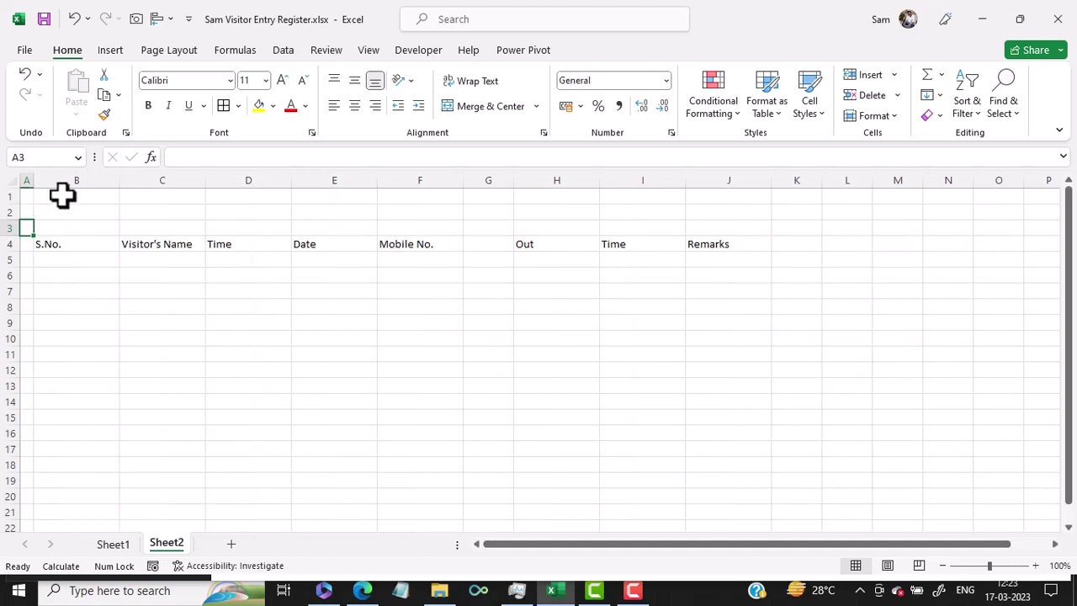
pyautogui.moveTo(123, 183); pyautogui.dragTo(79, 199)
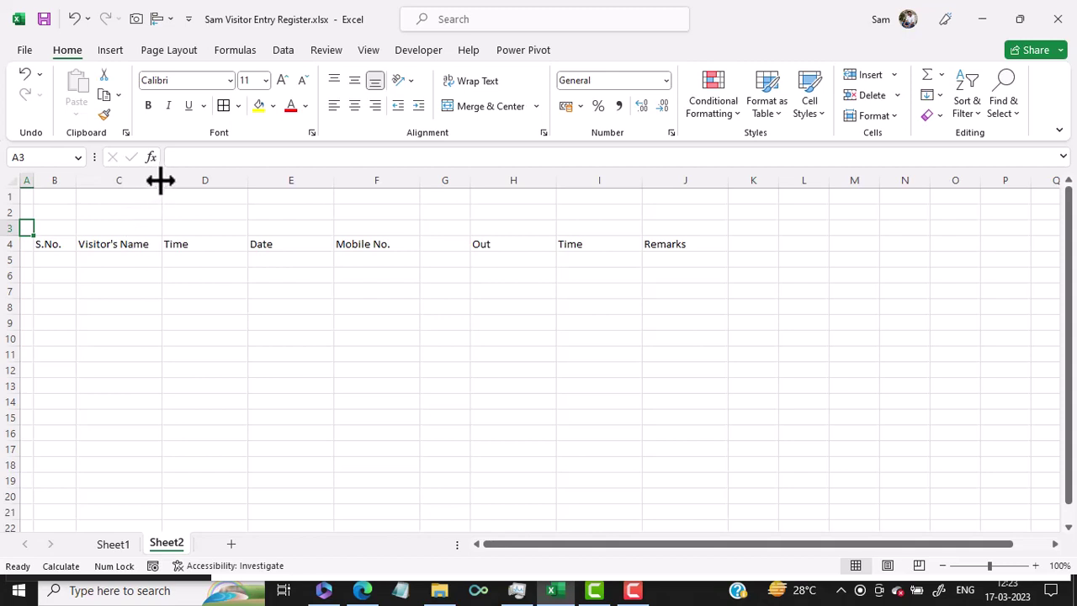
pyautogui.moveTo(162, 180); pyautogui.dragTo(190, 185)
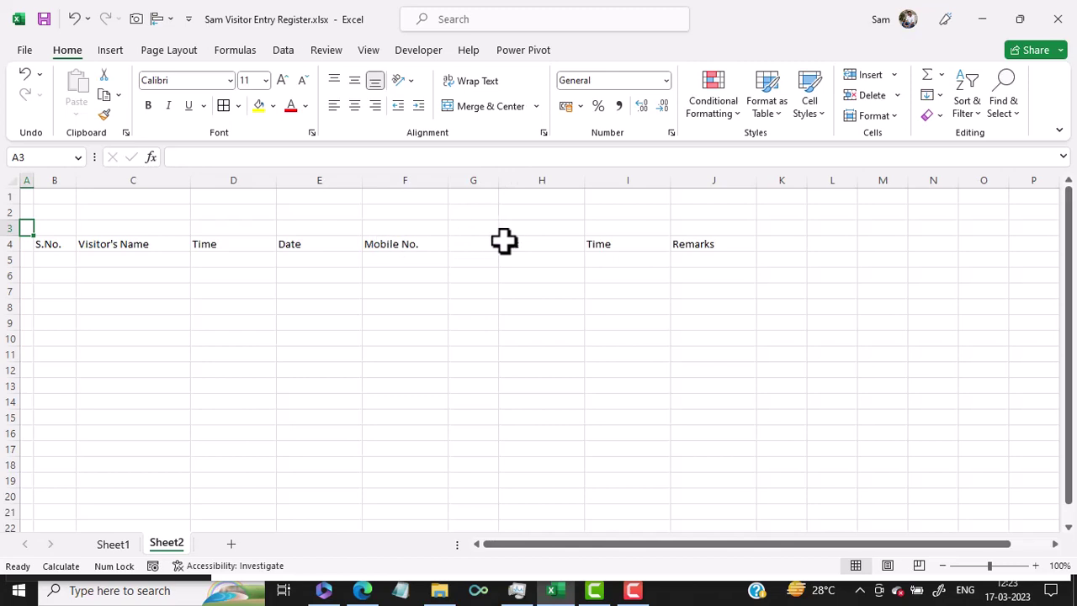
pyautogui.moveTo(499, 180); pyautogui.dragTo(464, 189)
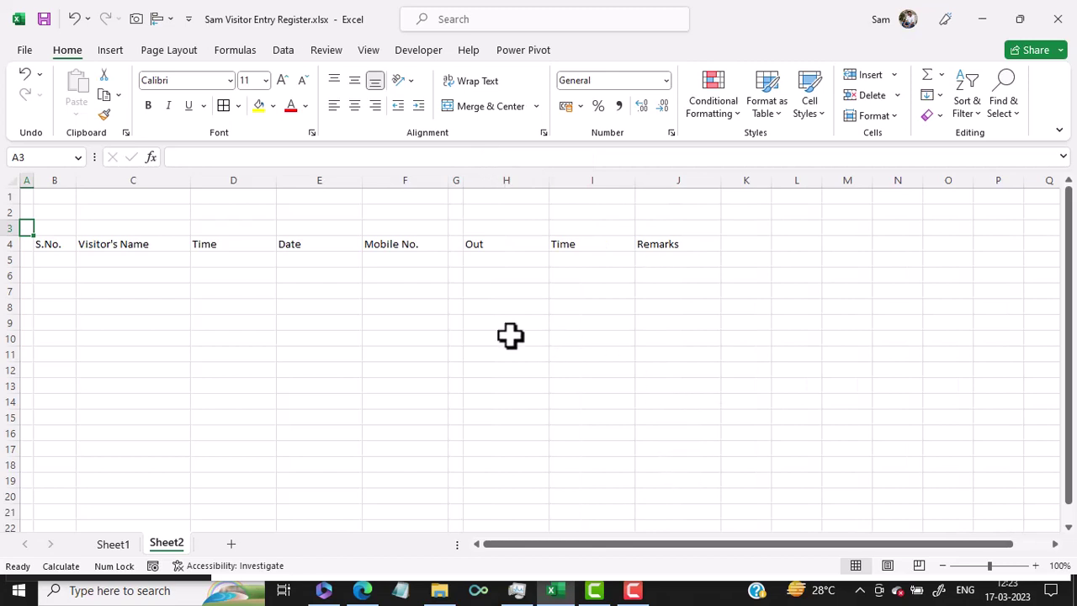
pyautogui.moveTo(52, 244); pyautogui.dragTo(125, 238)
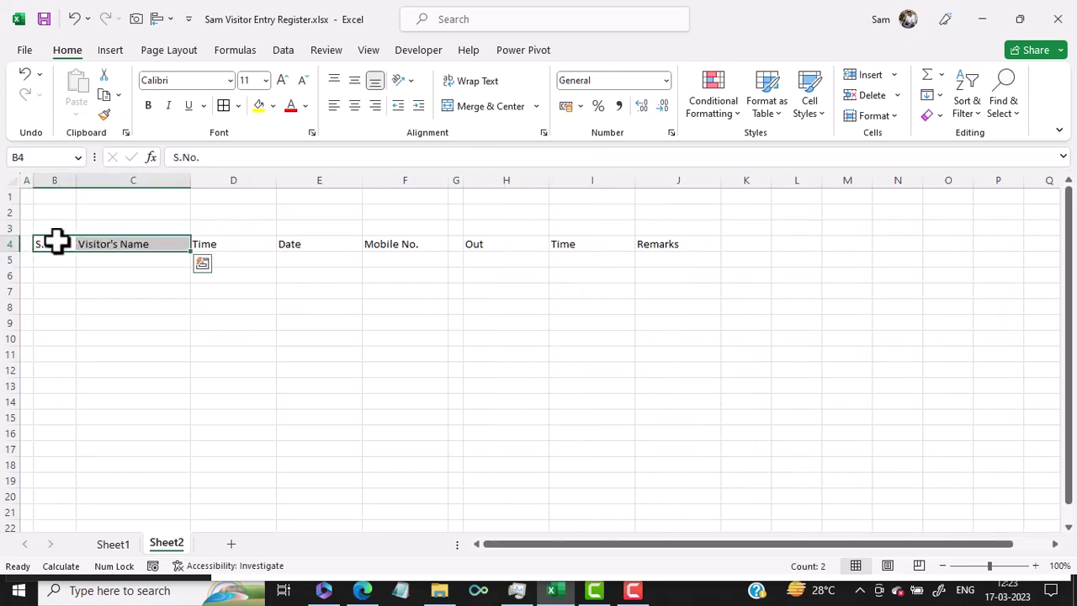
# Make header row 4 taller with bold, 12-pt headings middle-aligned vertically.
pyautogui.click(8, 244)
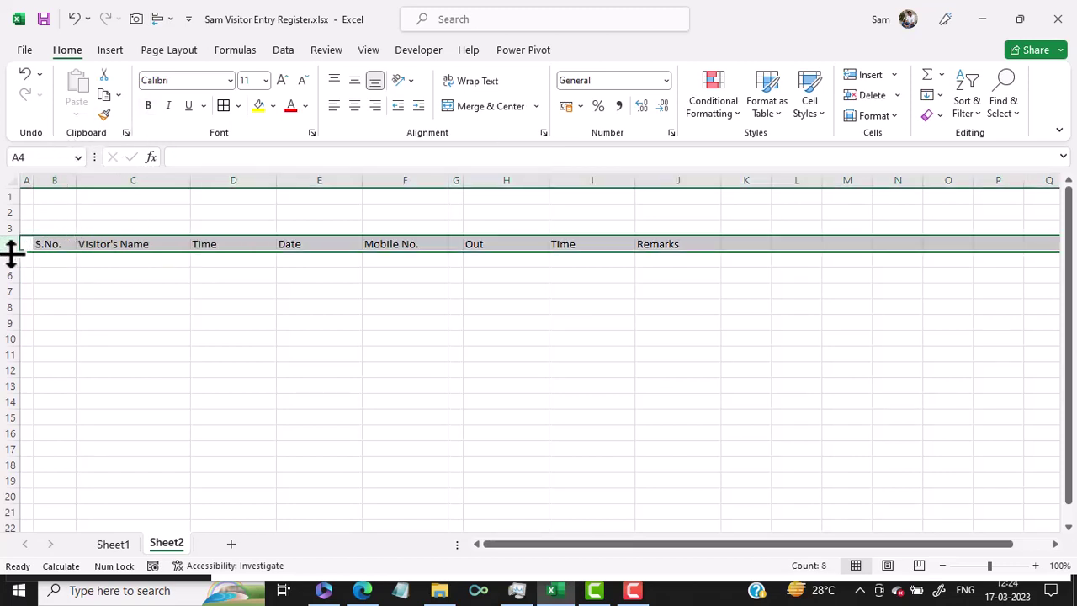
pyautogui.moveTo(12, 251); pyautogui.dragTo(12, 258)
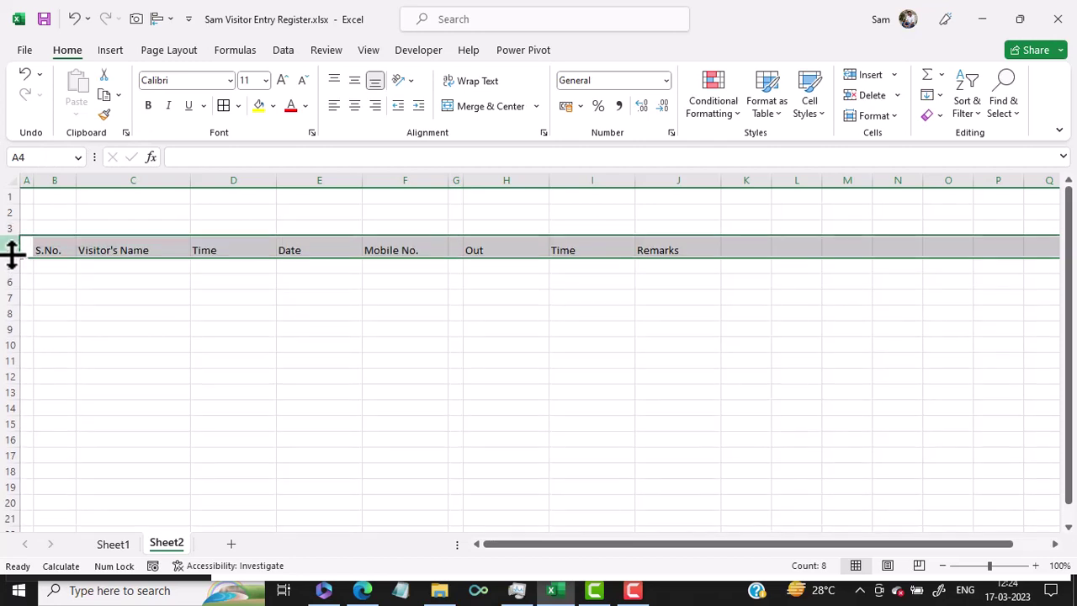
pyautogui.click(283, 82)
pyautogui.click(278, 81)
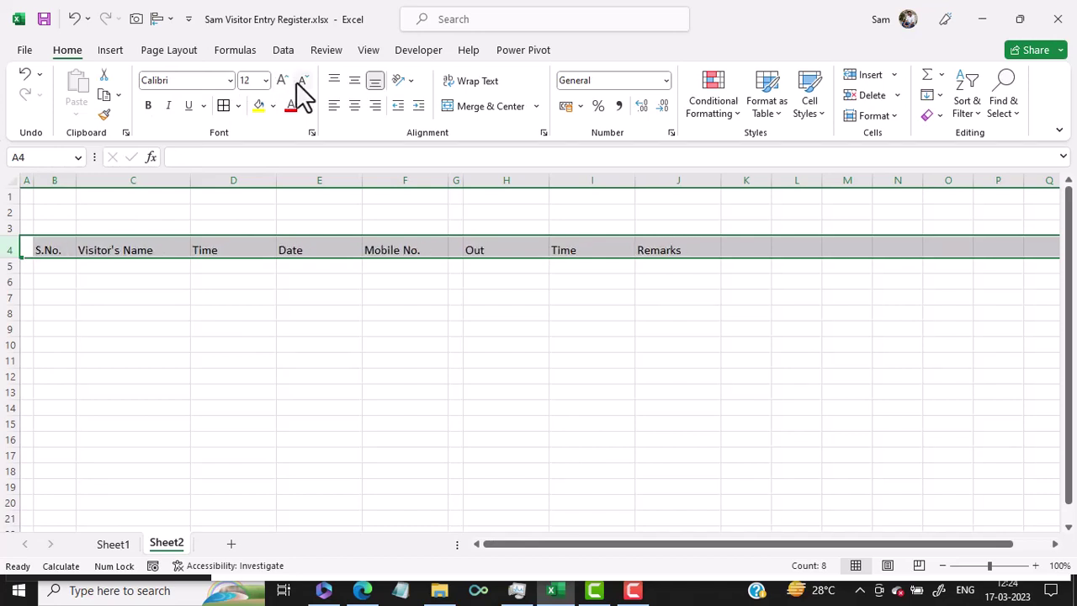
pyautogui.click(150, 107)
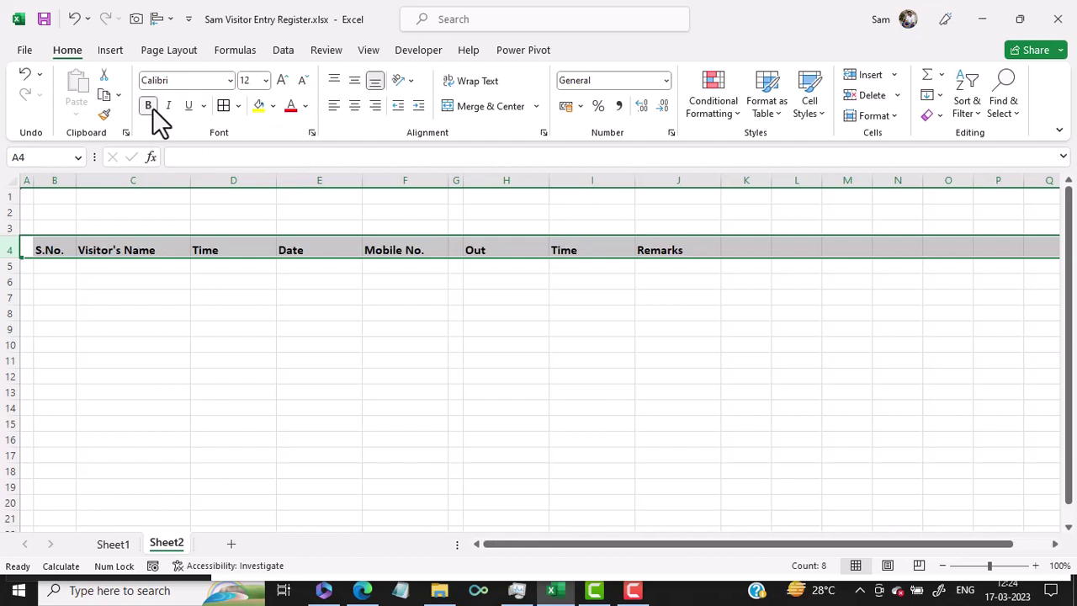
pyautogui.click(354, 80)
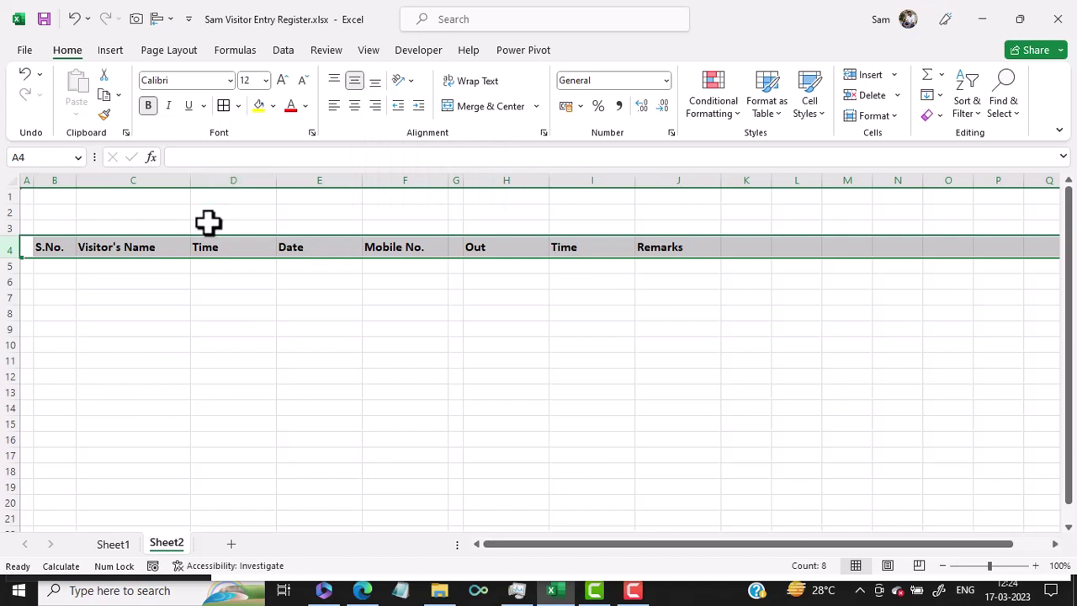
pyautogui.click(200, 268)
pyautogui.moveTo(54, 245); pyautogui.dragTo(402, 244)
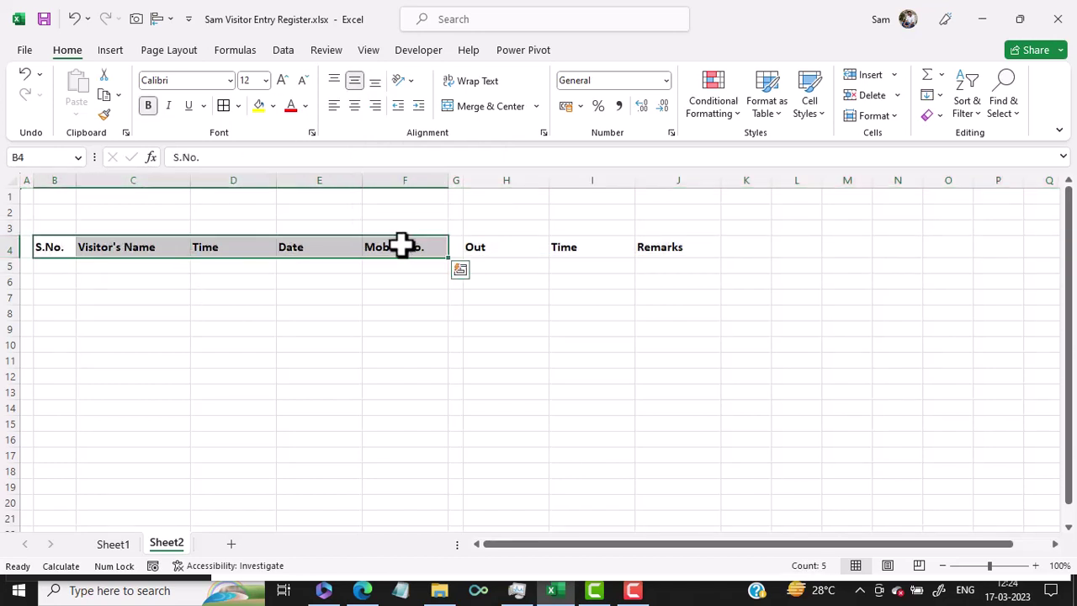
# Give headings B4:F4 and H4:J4 a custom brown fill and White, Background 1, Darker 5% text.
pyautogui.moveTo(489, 245); pyautogui.dragTo(683, 250)
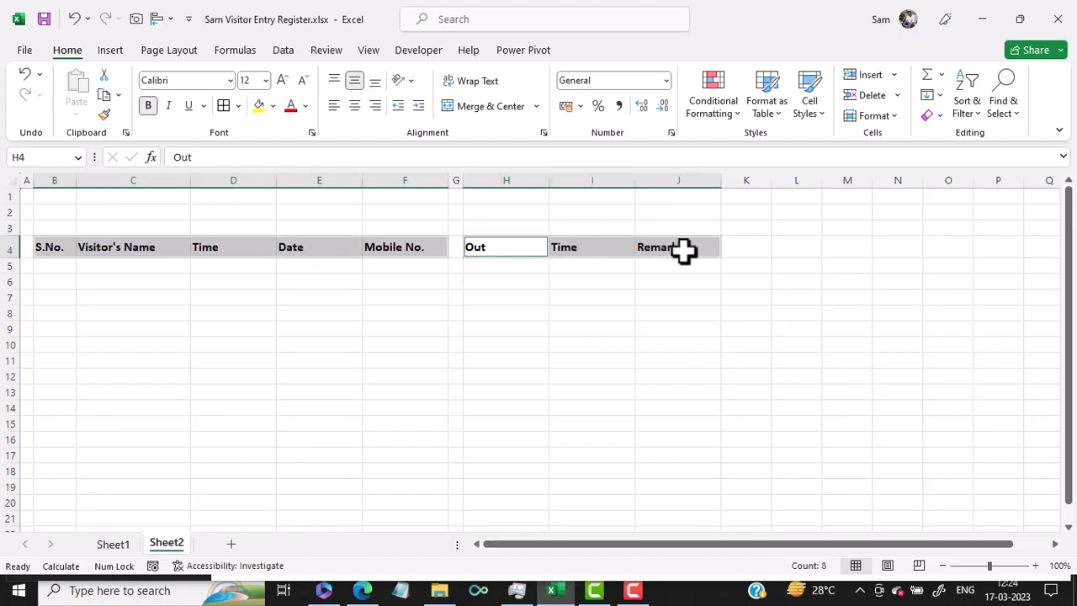
pyautogui.click(272, 106)
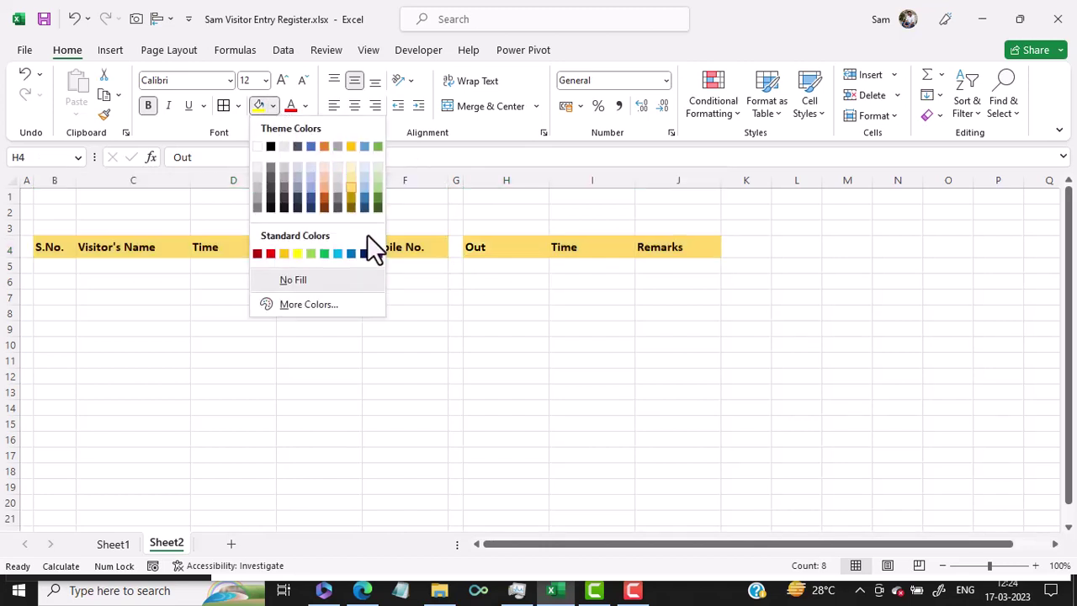
pyautogui.click(307, 305)
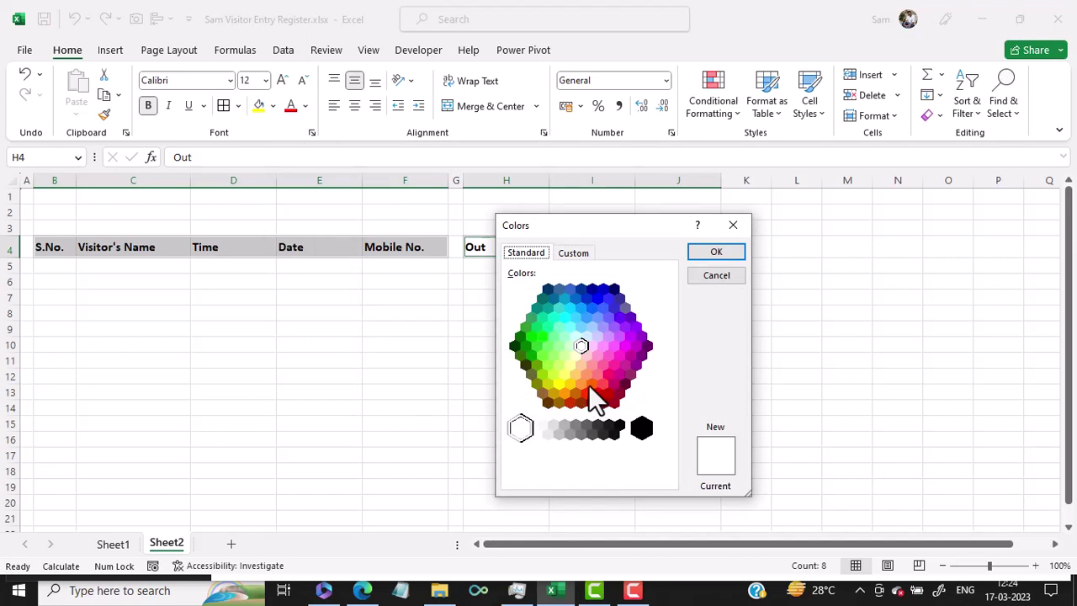
pyautogui.click(542, 393)
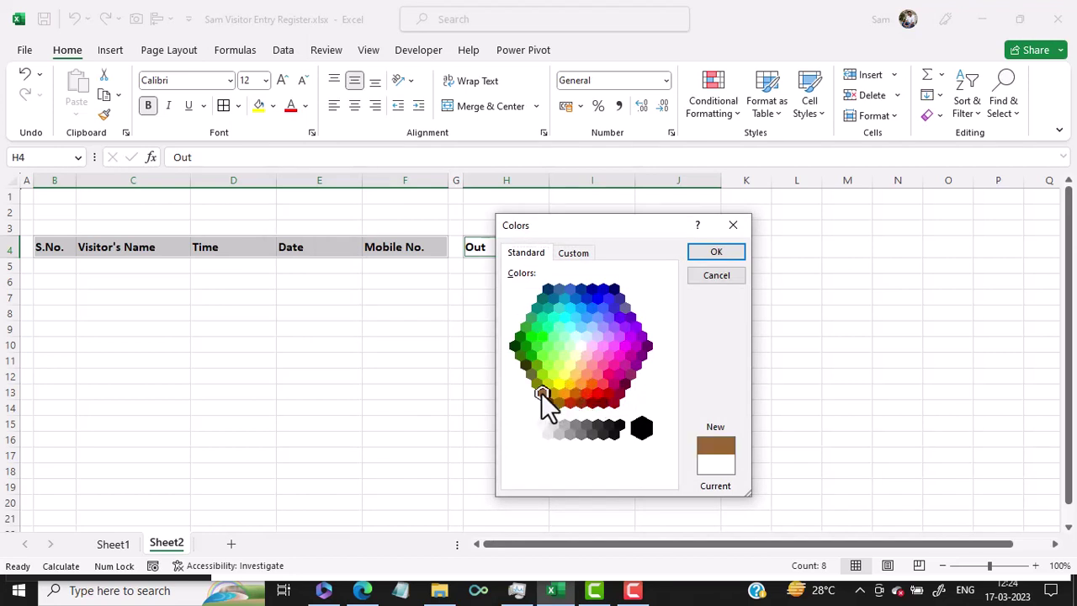
pyautogui.click(712, 252)
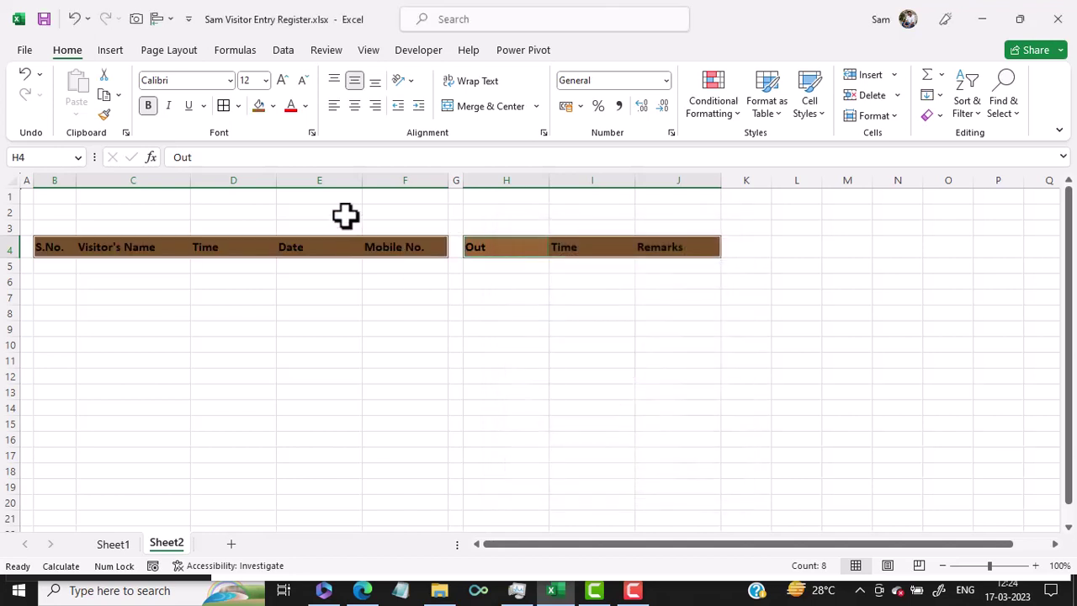
pyautogui.click(307, 107)
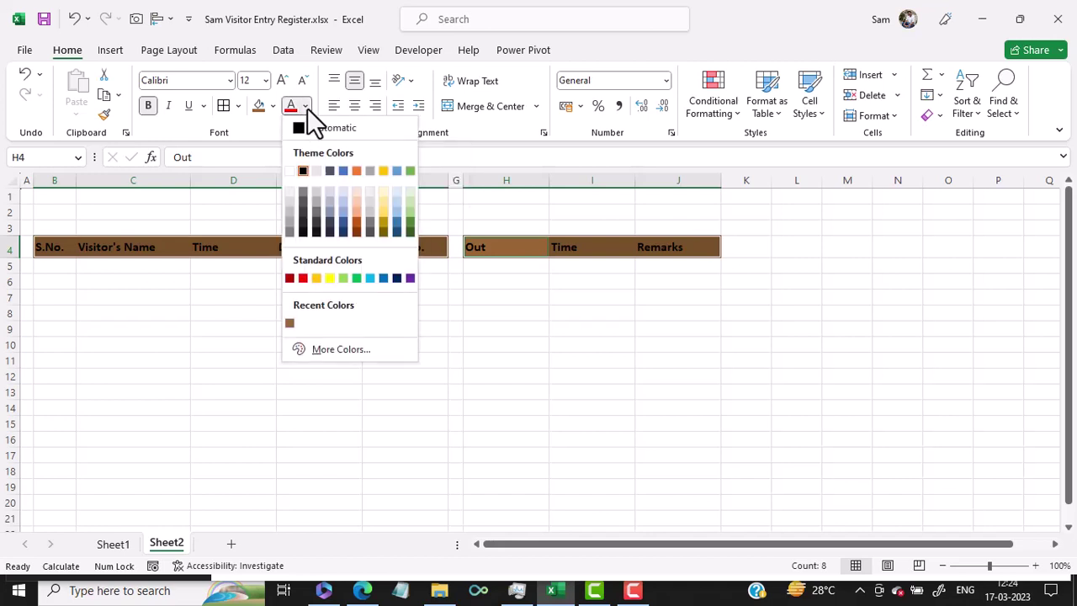
pyautogui.click(288, 191)
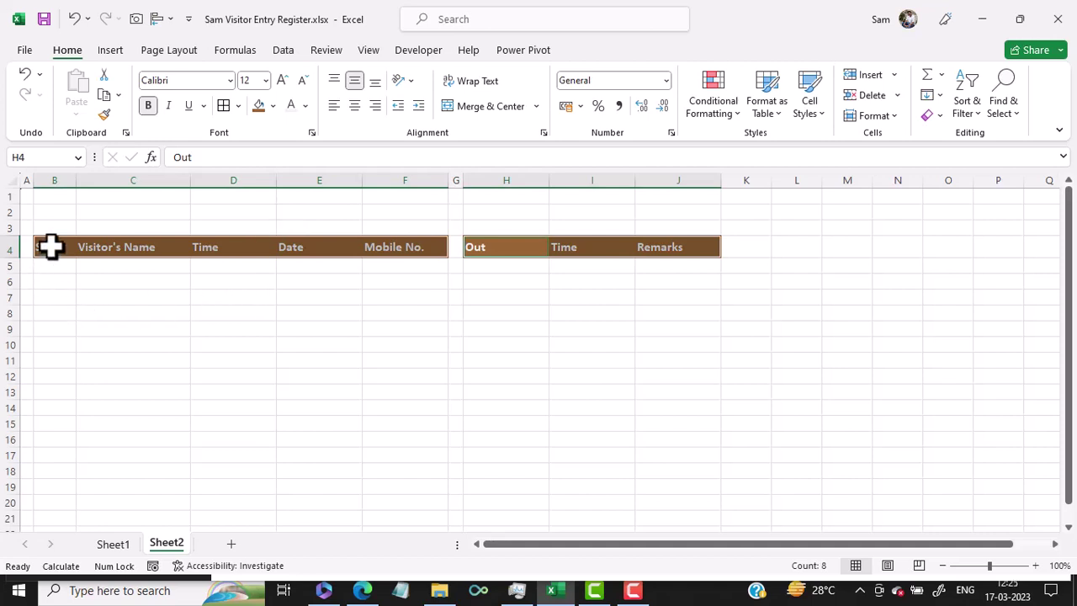
# Apply All Borders to the rows under both header blocks, then select B1:J3 for the title.
pyautogui.moveTo(50, 266); pyautogui.dragTo(409, 515)
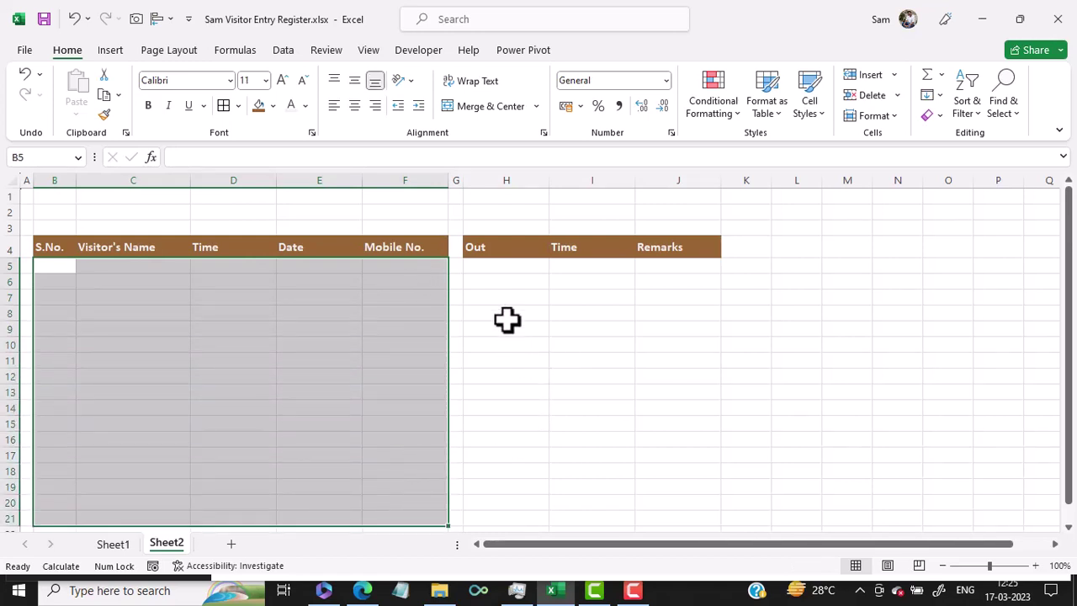
pyautogui.moveTo(490, 270); pyautogui.dragTo(704, 516)
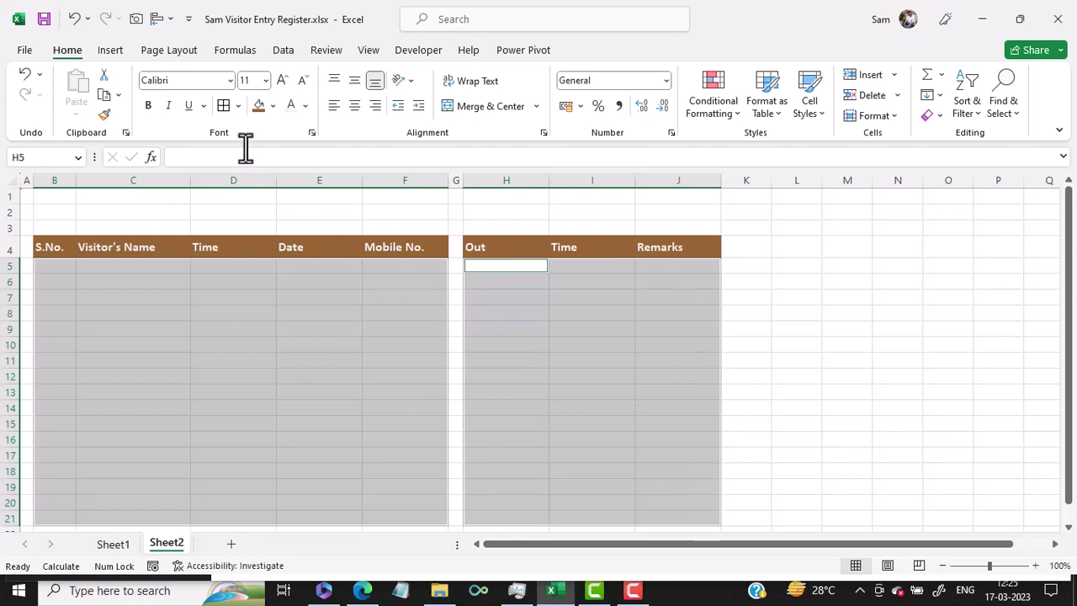
pyautogui.click(239, 106)
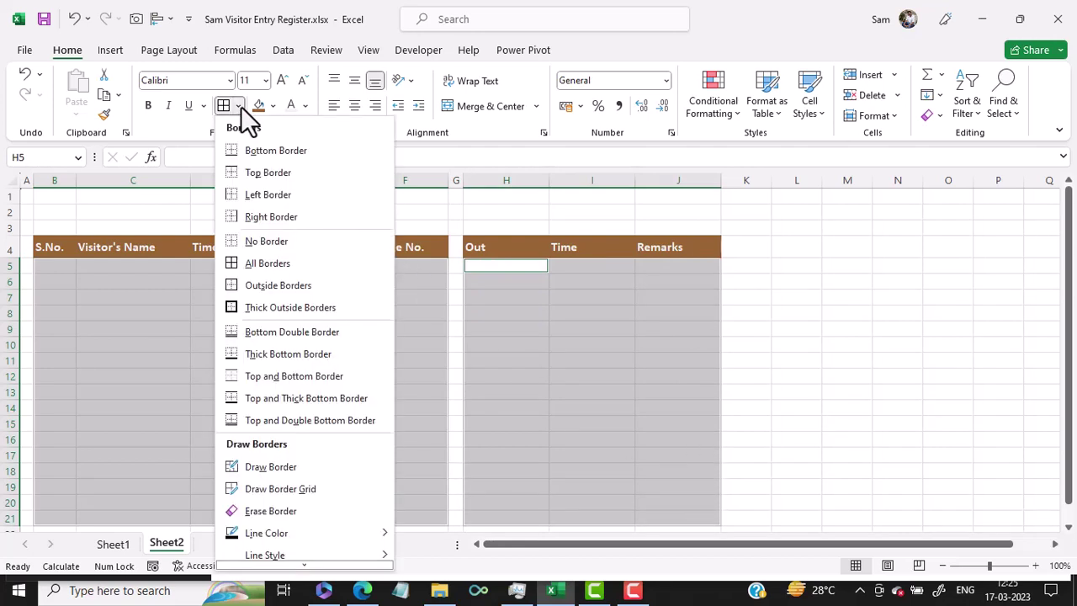
pyautogui.click(267, 263)
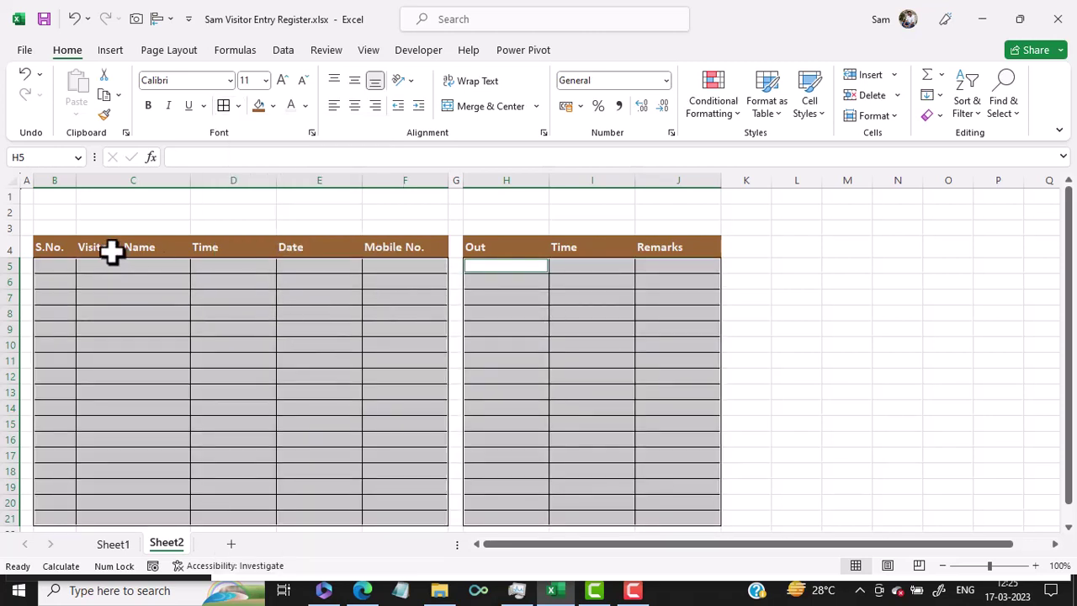
pyautogui.moveTo(50, 244); pyautogui.dragTo(676, 244)
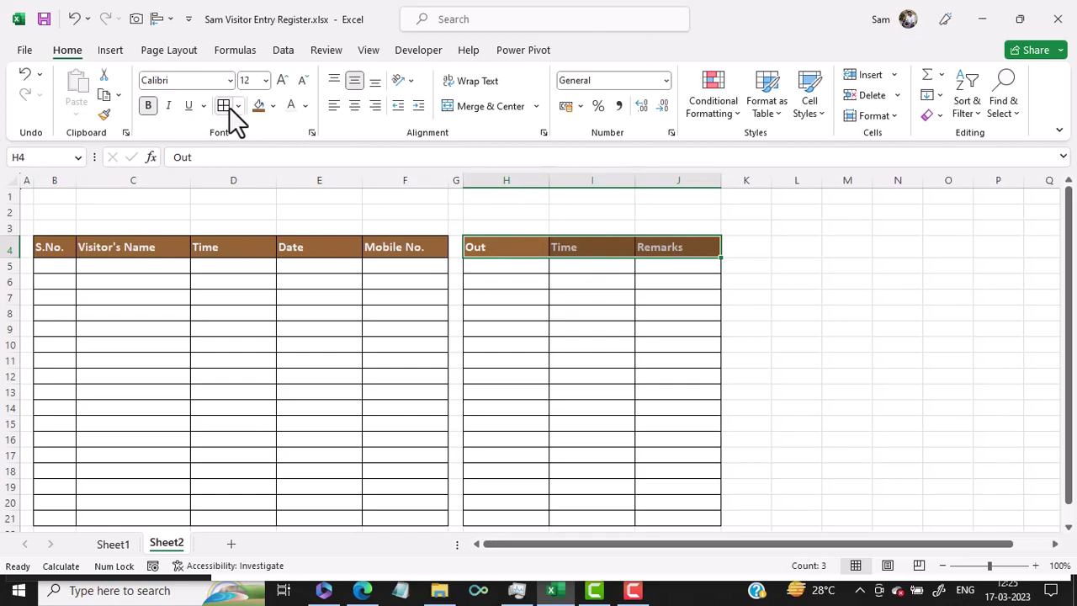
pyautogui.moveTo(57, 201)
pyautogui.mouseDown()
pyautogui.moveTo(616, 193)
pyautogui.moveTo(656, 200)
pyautogui.moveTo(651, 224)
pyautogui.mouseUp()
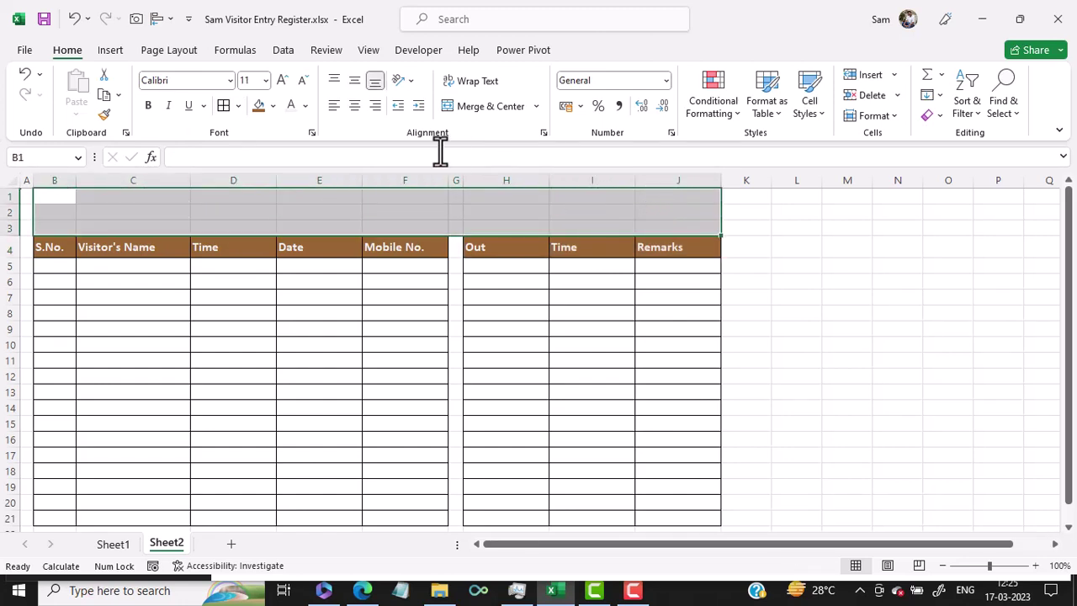
# Merge B1:J3, enter the title 'Visitor Entry Register' and middle-align it.
pyautogui.click(496, 109)
pyautogui.click(112, 546)
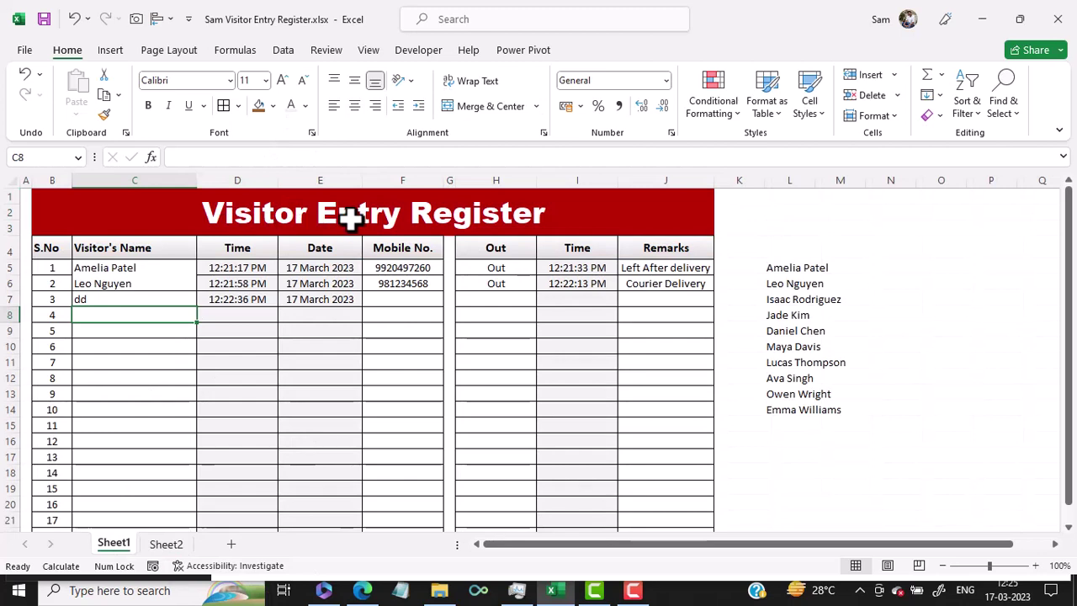
pyautogui.click(168, 545)
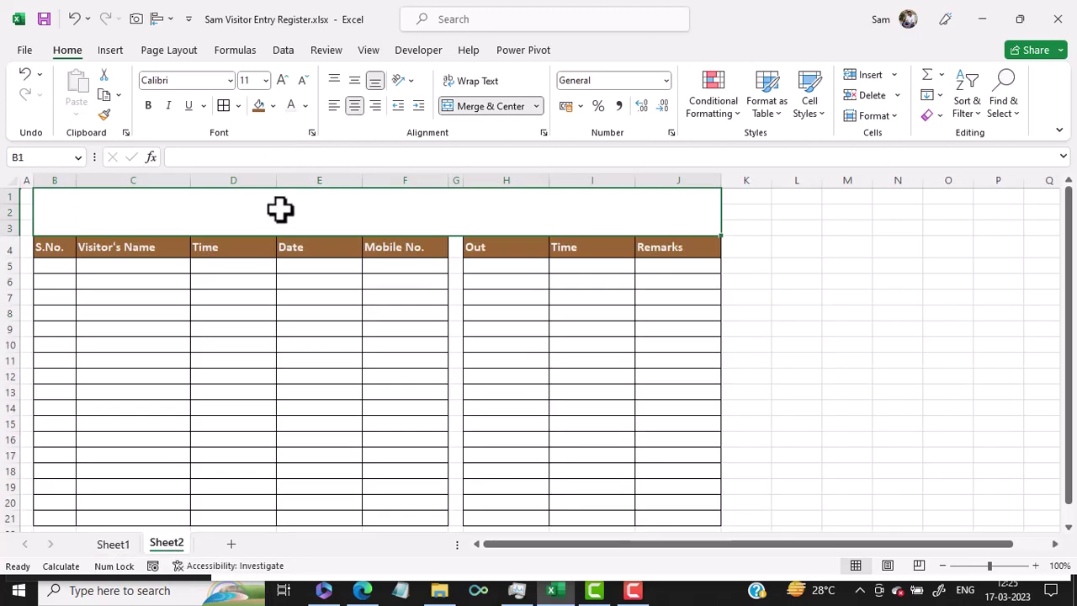
pyautogui.write('Visi')
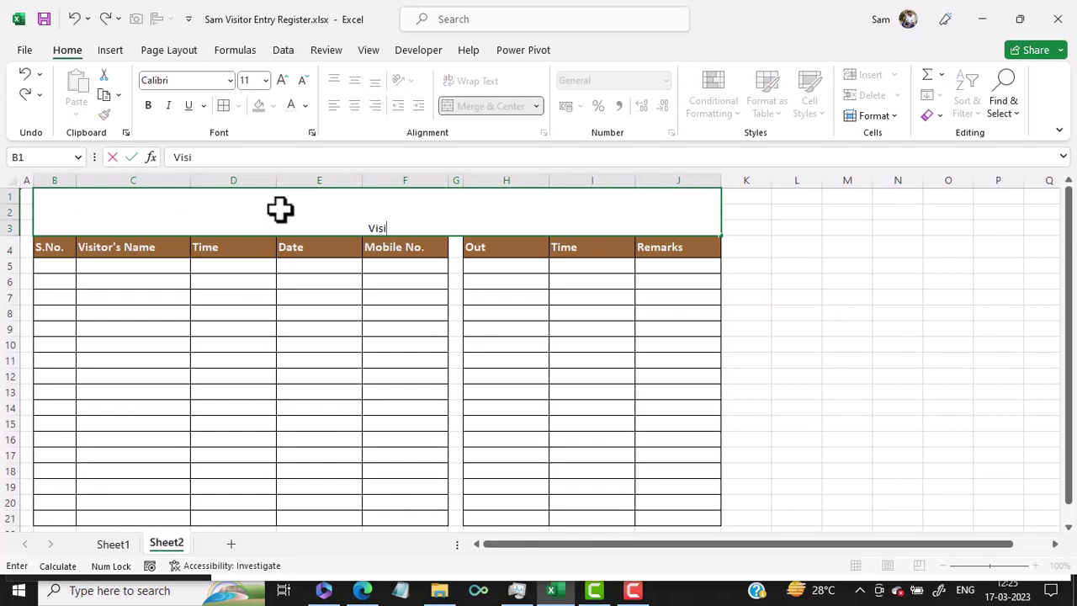
pyautogui.write('tor Entry Register')
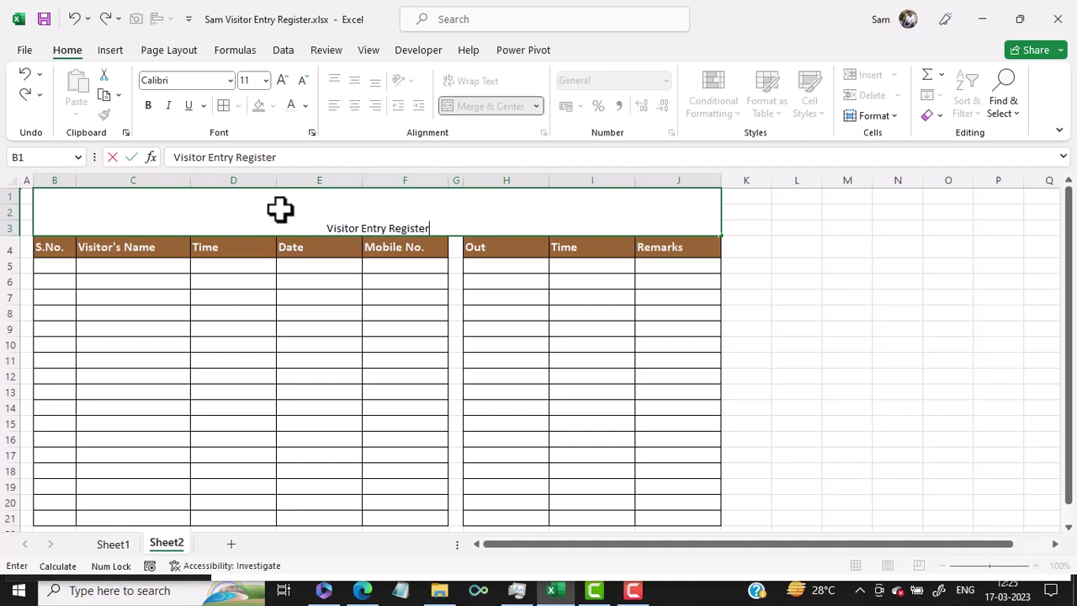
pyautogui.press('Return')
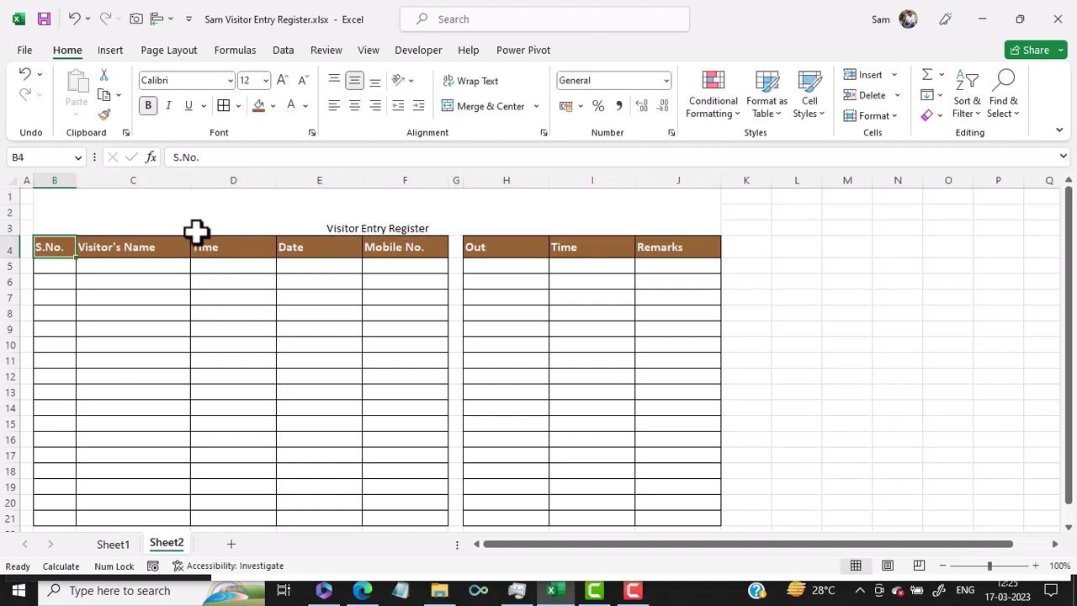
pyautogui.click(196, 223)
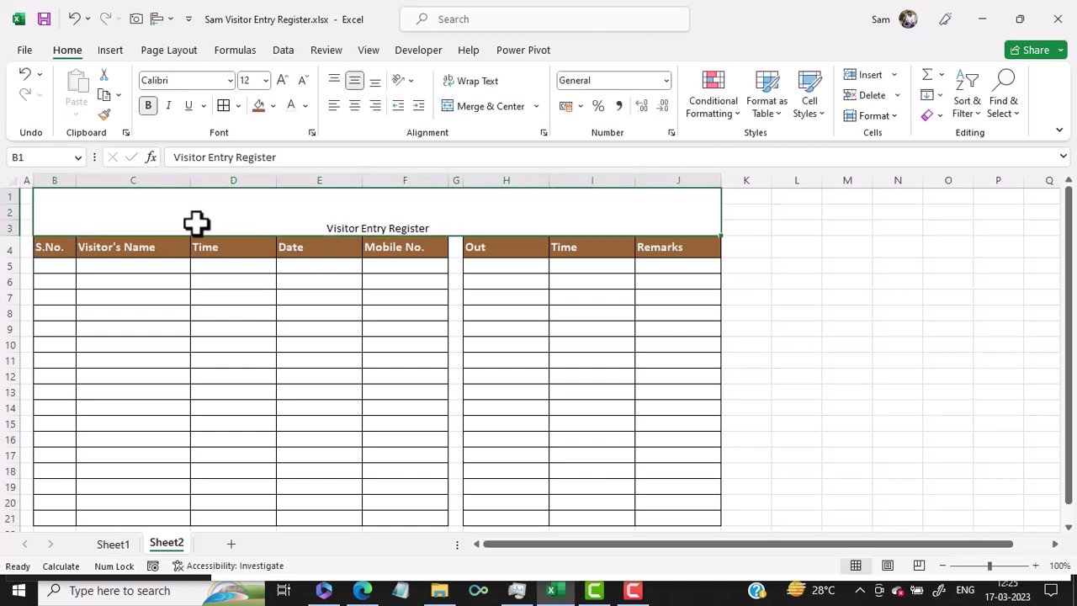
pyautogui.click(354, 82)
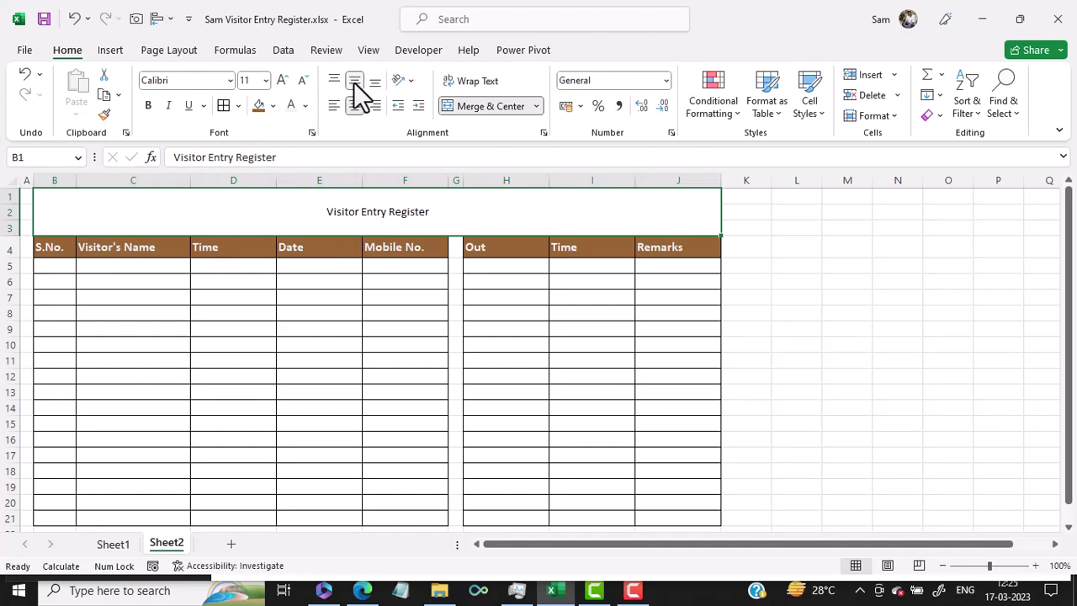
# Set the title font to Arial Black at 36 pt.
pyautogui.click(283, 82)
pyautogui.click(283, 82)
pyautogui.click(283, 81)
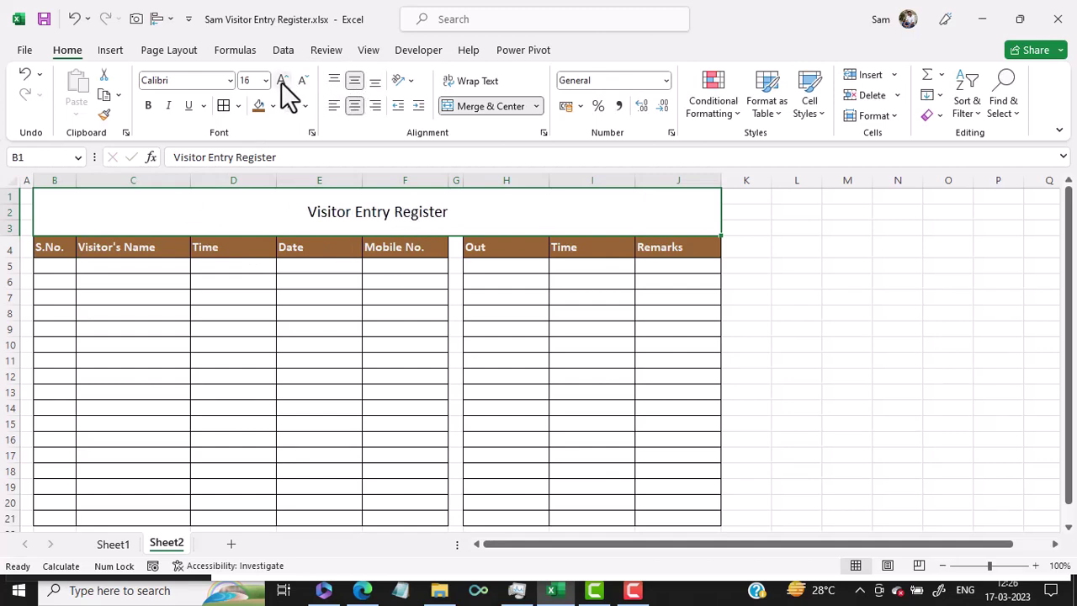
pyautogui.click(283, 82)
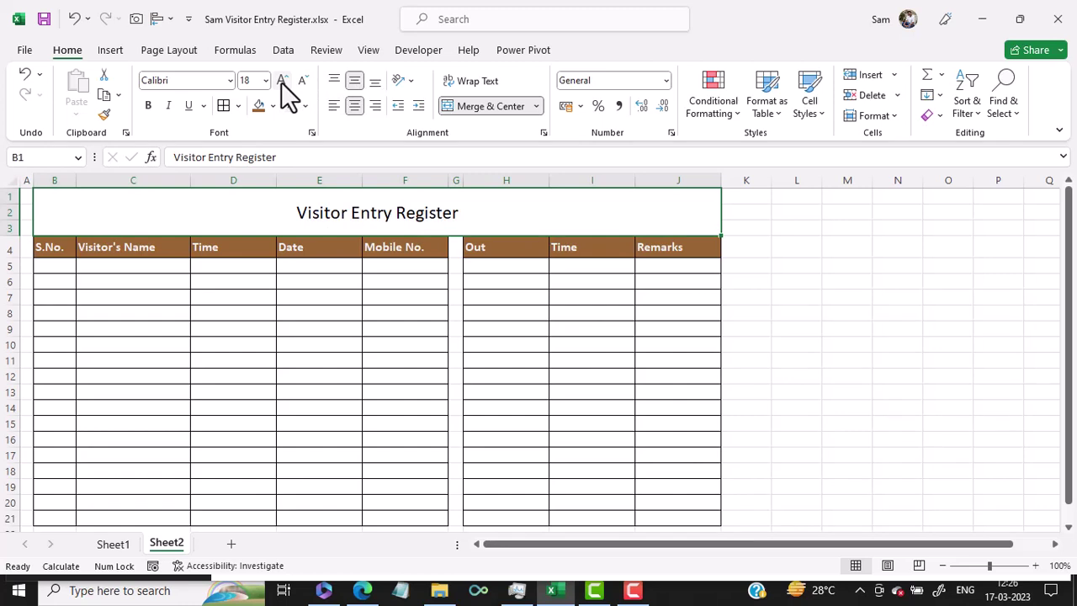
pyautogui.click(230, 81)
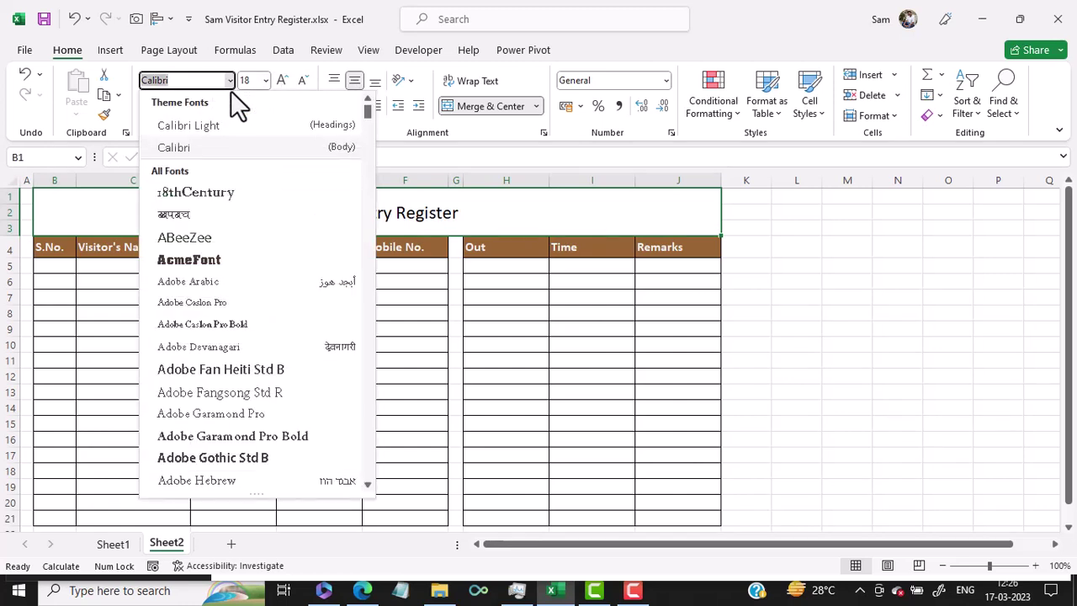
pyautogui.moveTo(367, 113); pyautogui.dragTo(368, 130)
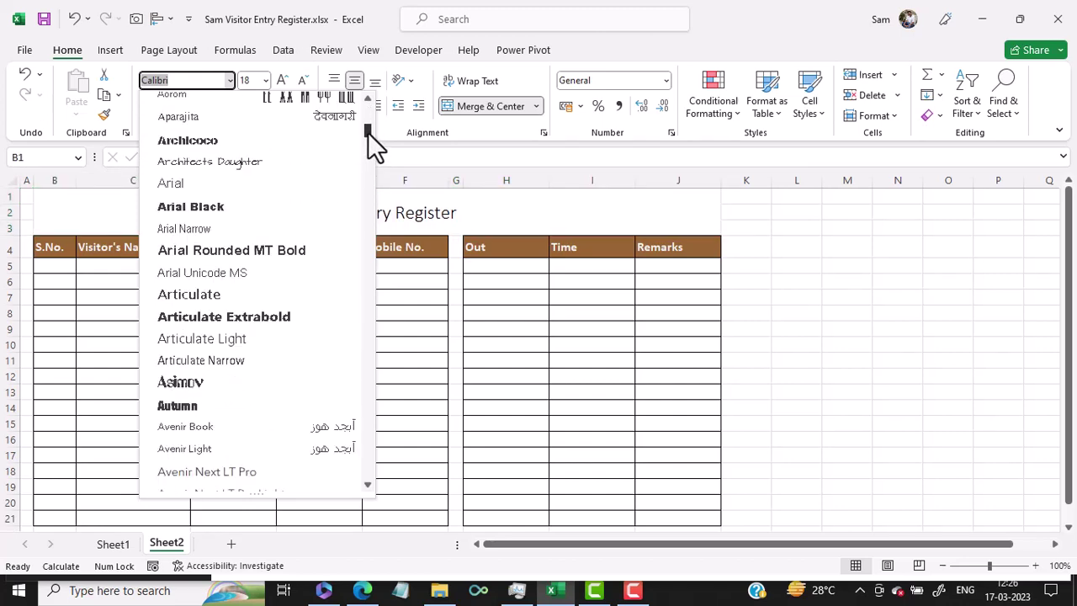
pyautogui.click(253, 205)
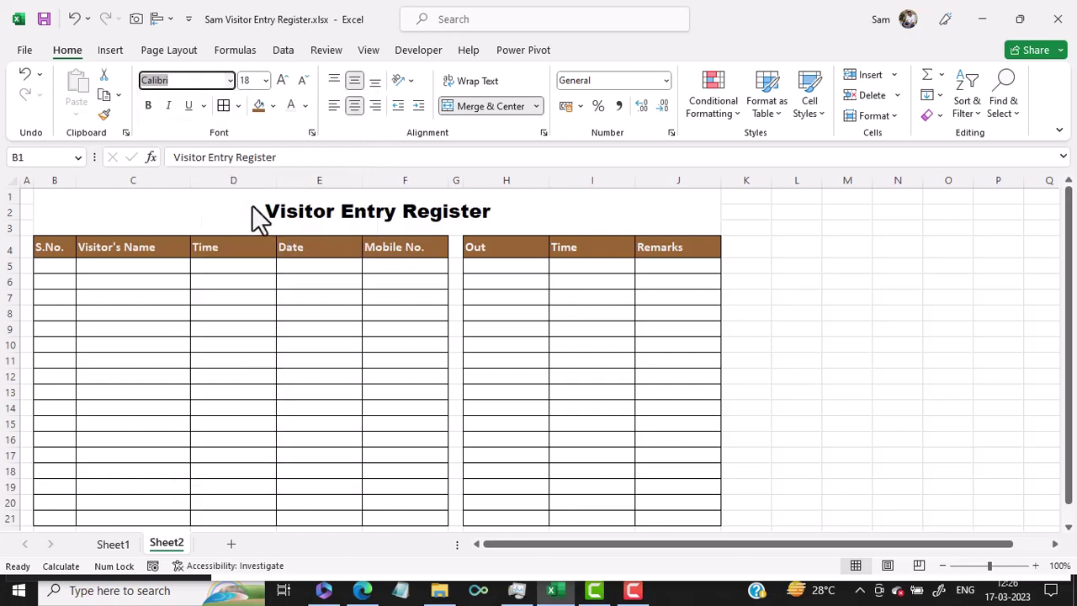
pyautogui.click(285, 78)
pyautogui.click(285, 77)
pyautogui.click(284, 78)
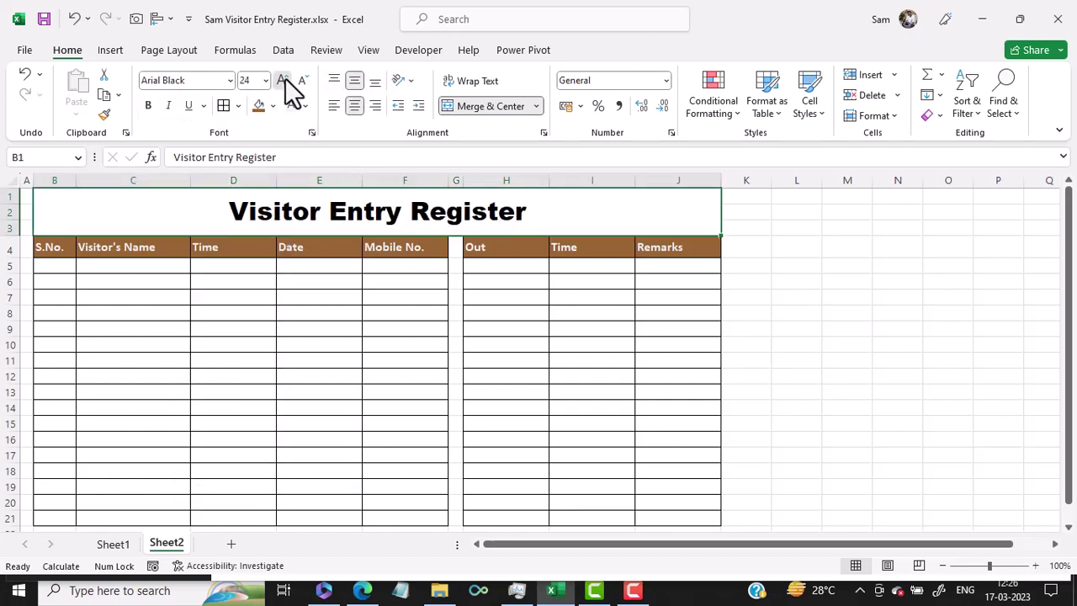
pyautogui.click(284, 78)
pyautogui.click(284, 77)
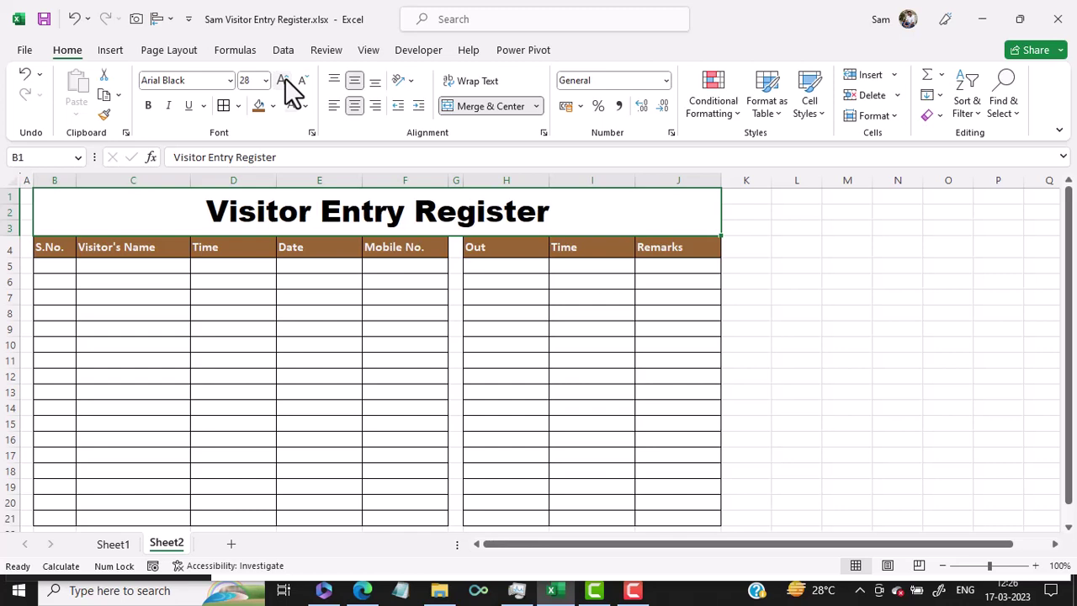
pyautogui.click(284, 77)
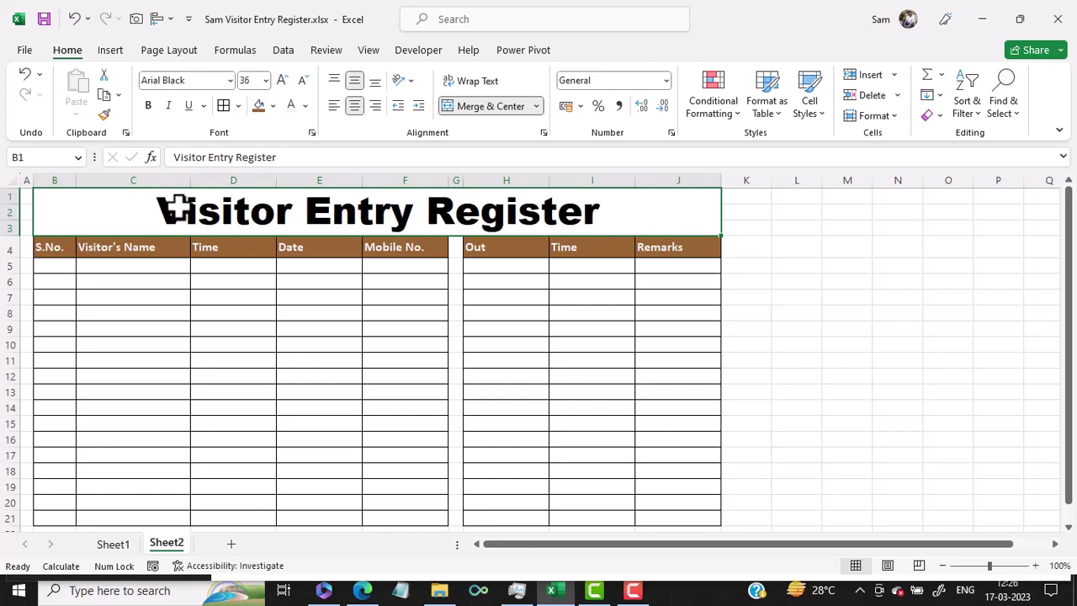
# Fill the title cell dark red and make its text white.
pyautogui.click(273, 107)
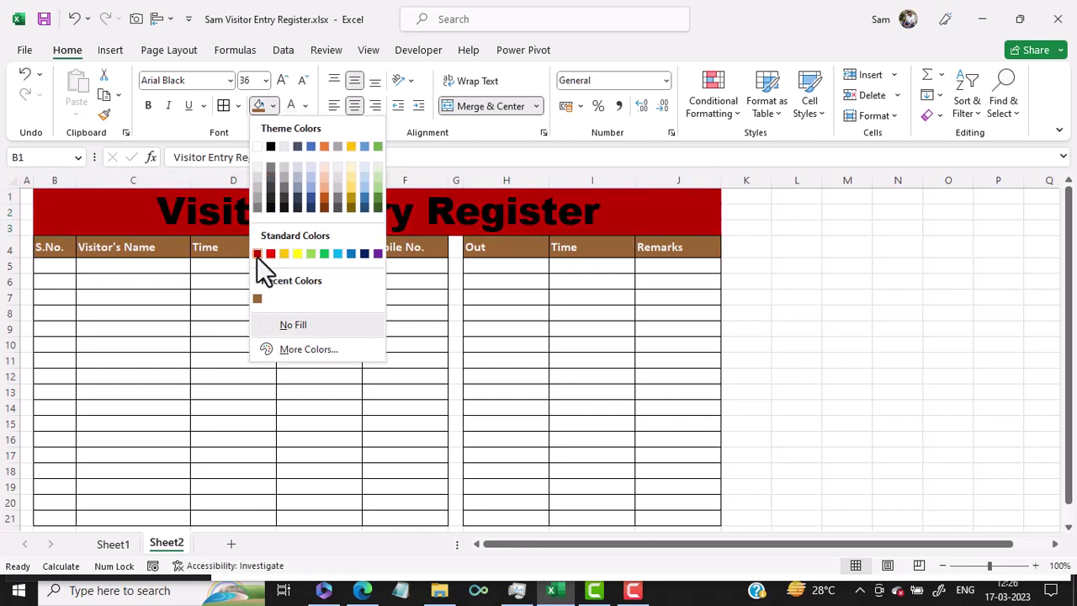
pyautogui.click(257, 254)
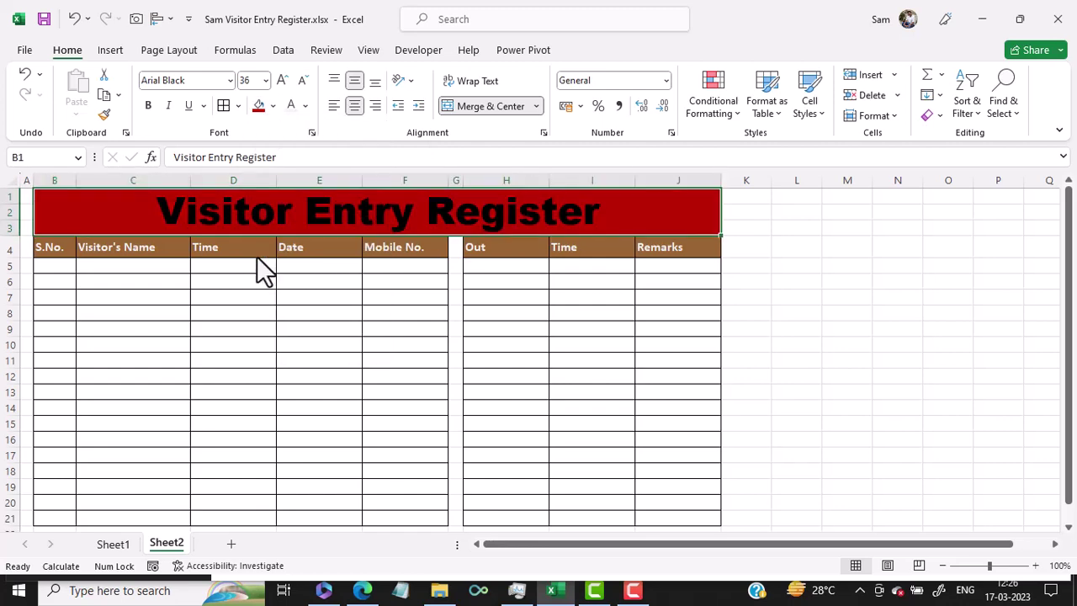
pyautogui.click(306, 107)
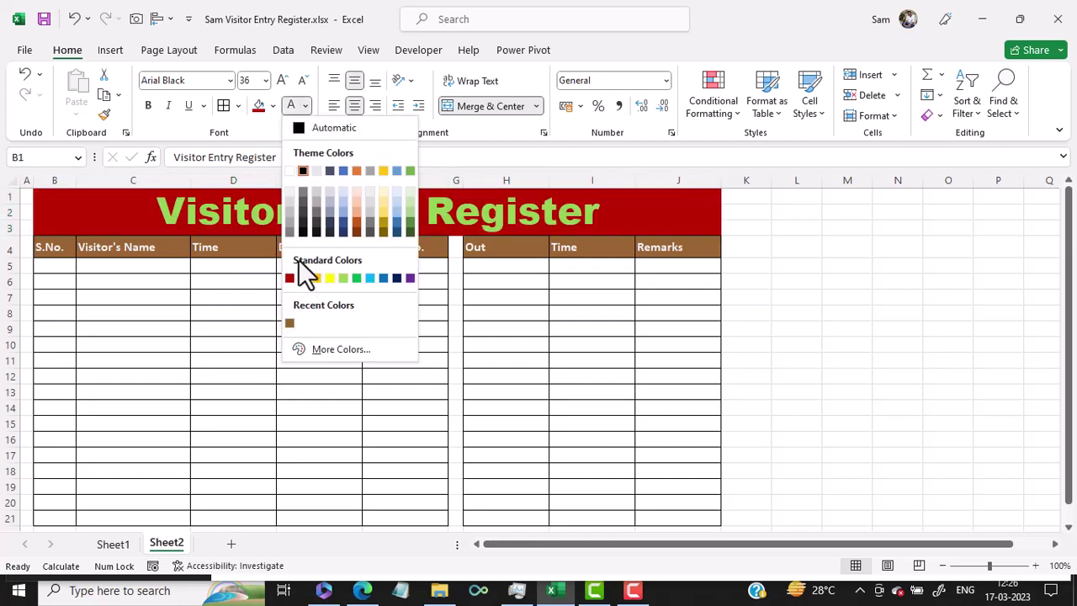
pyautogui.click(289, 171)
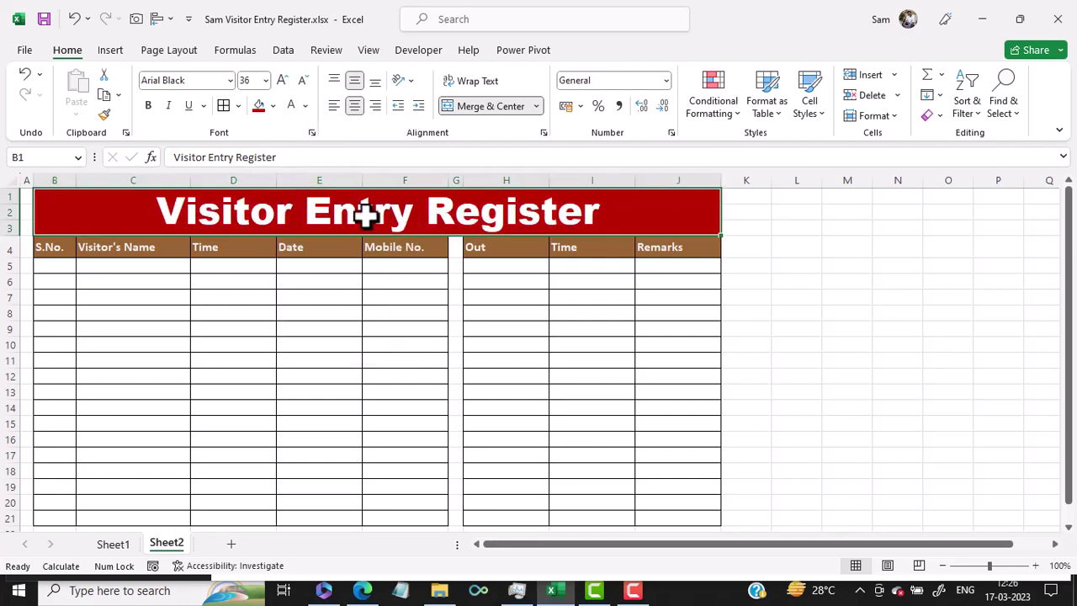
pyautogui.click(424, 327)
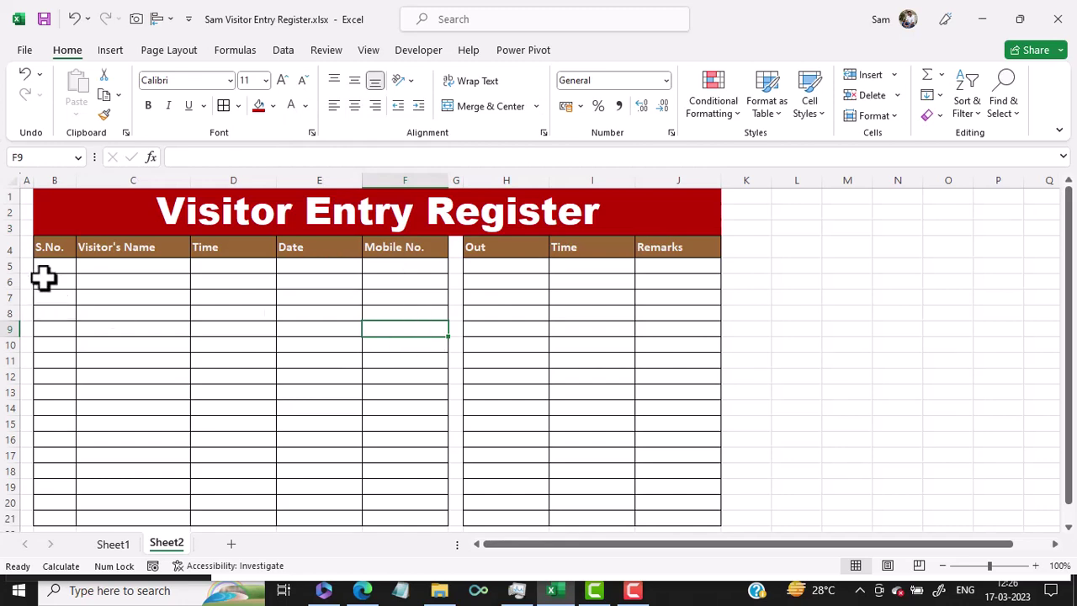
# Center-align B4:B21, D4:F21 and H4:J21, then select B5 for the first serial number.
pyautogui.moveTo(58, 249); pyautogui.dragTo(70, 515)
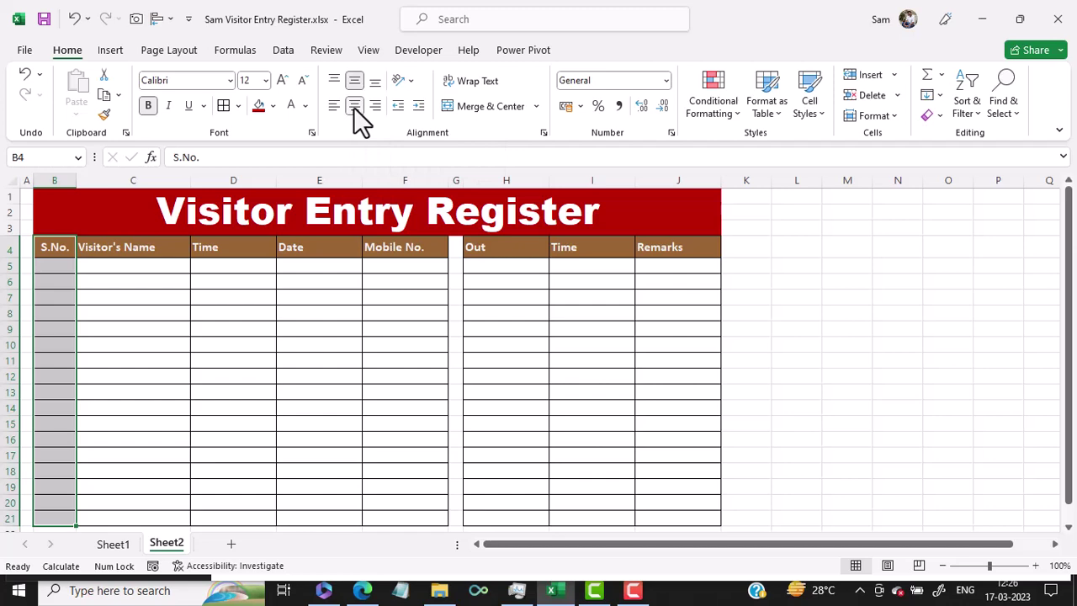
pyautogui.click(235, 249)
pyautogui.moveTo(234, 249); pyautogui.dragTo(384, 520)
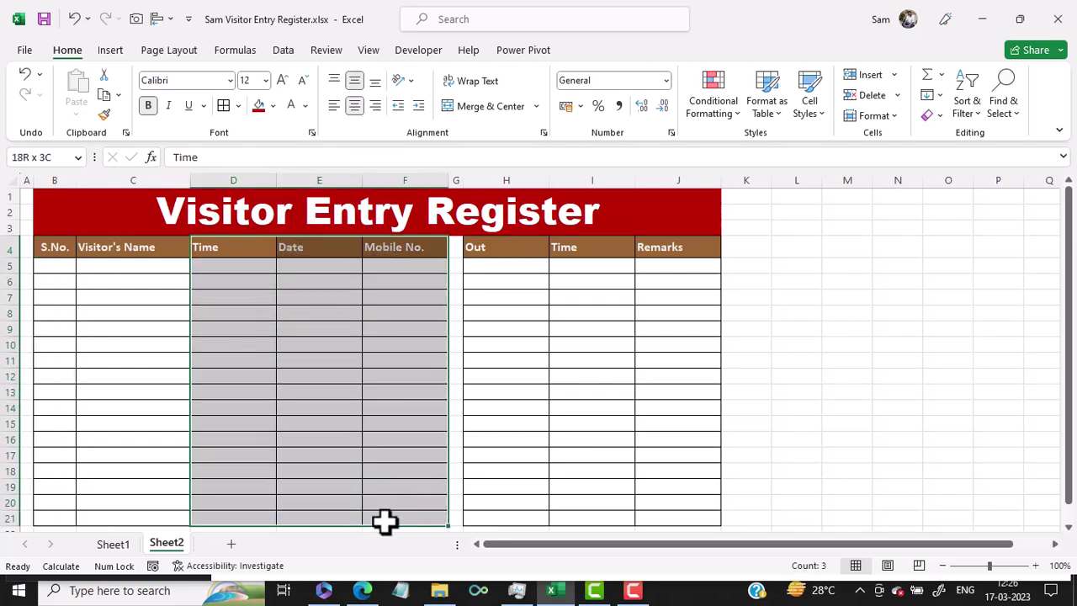
pyautogui.moveTo(505, 251); pyautogui.dragTo(672, 519)
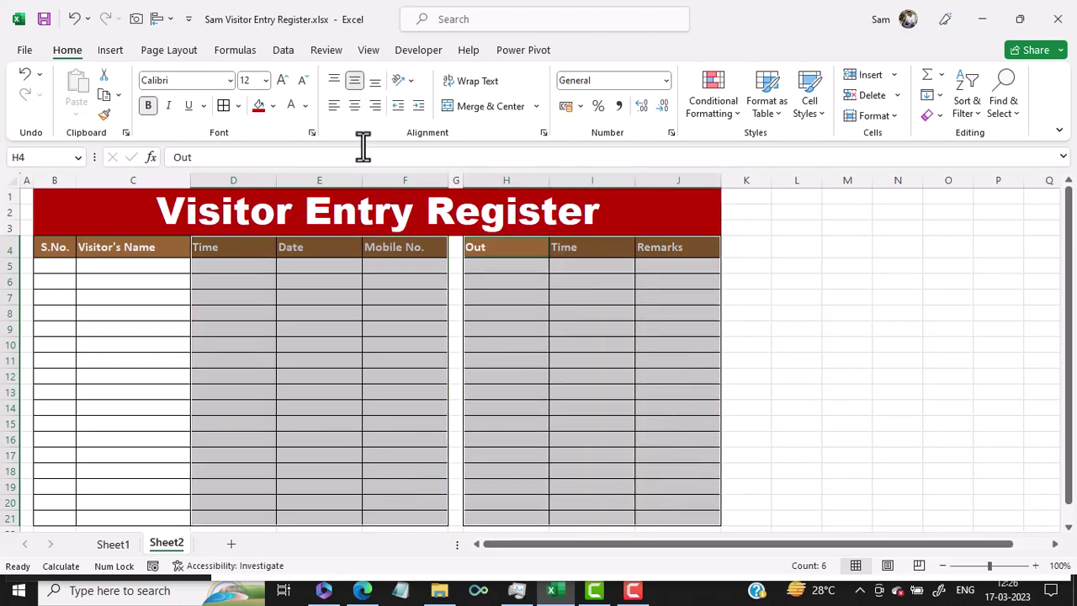
pyautogui.click(356, 108)
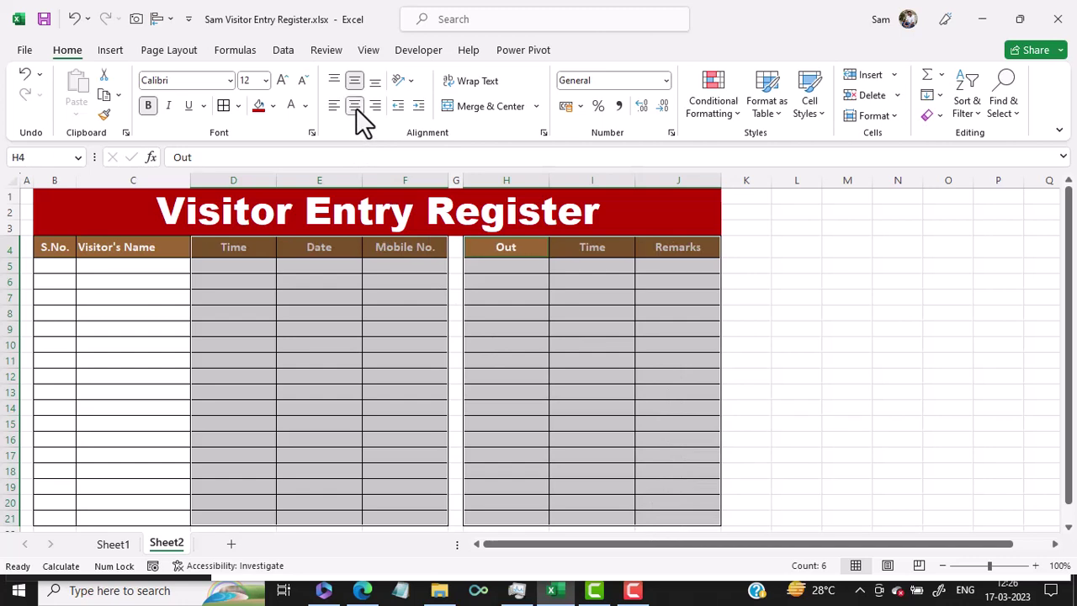
pyautogui.click(164, 267)
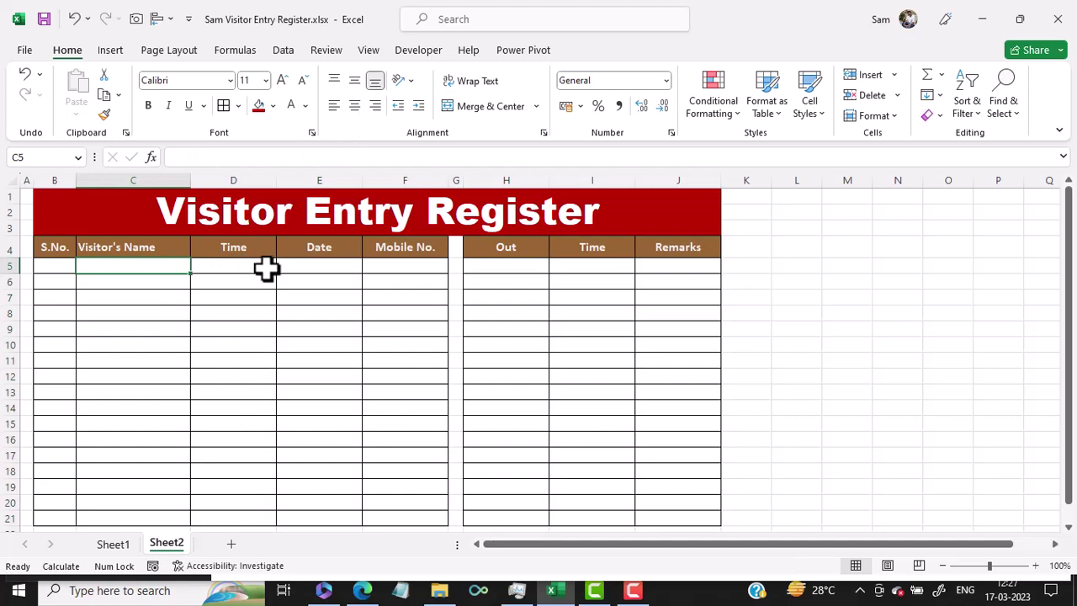
pyautogui.click(50, 275)
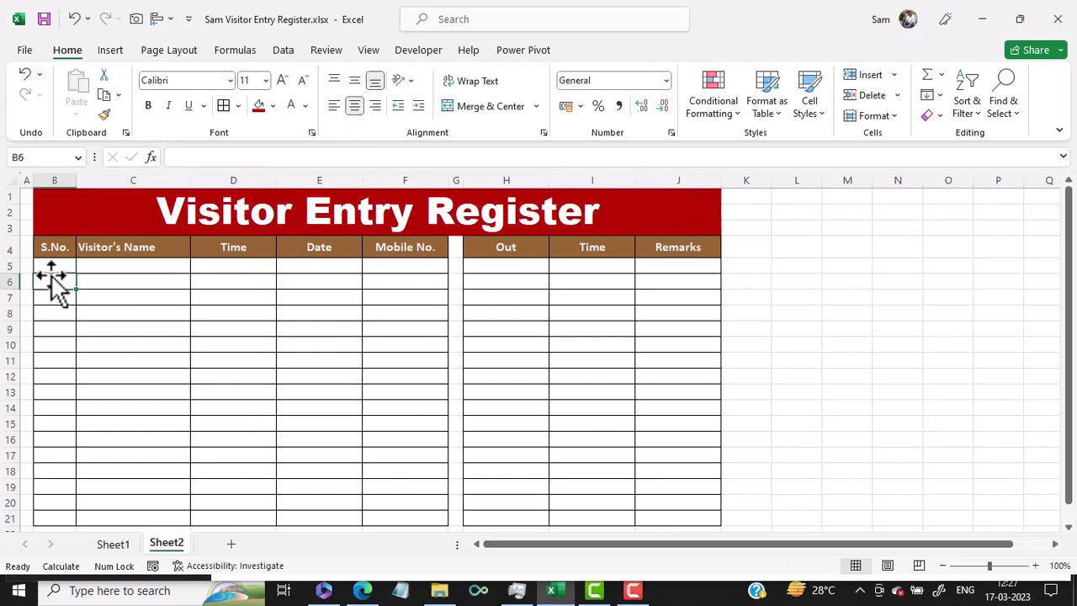
pyautogui.click(49, 268)
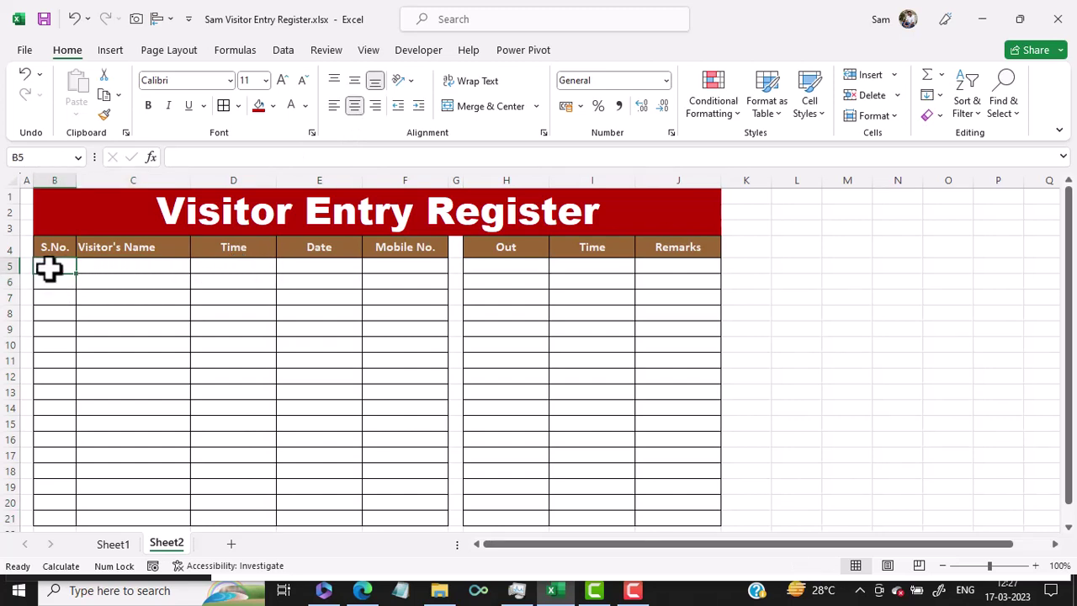
# Enter serial number 1 in B5 and a sample visitor's full name in C5.
pyautogui.write('1')
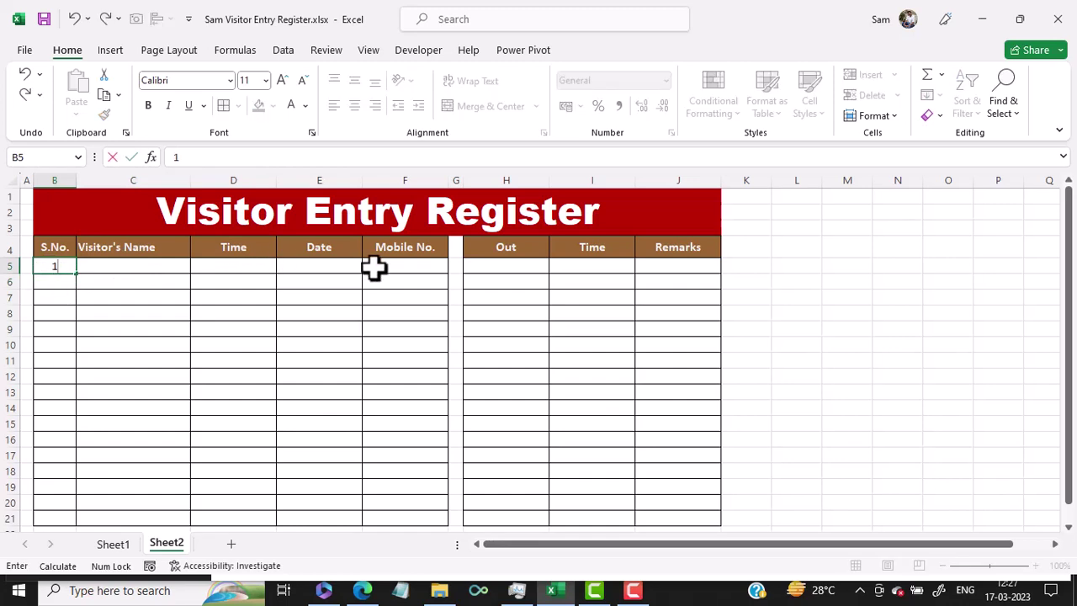
pyautogui.hotkey('ctrl', 'Return')
pyautogui.click(132, 269)
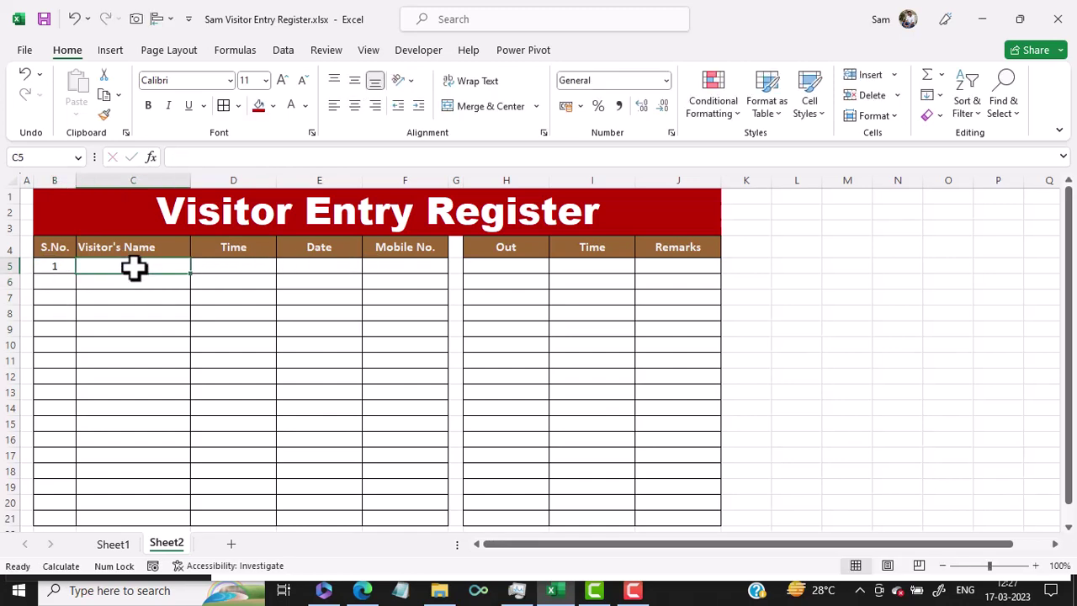
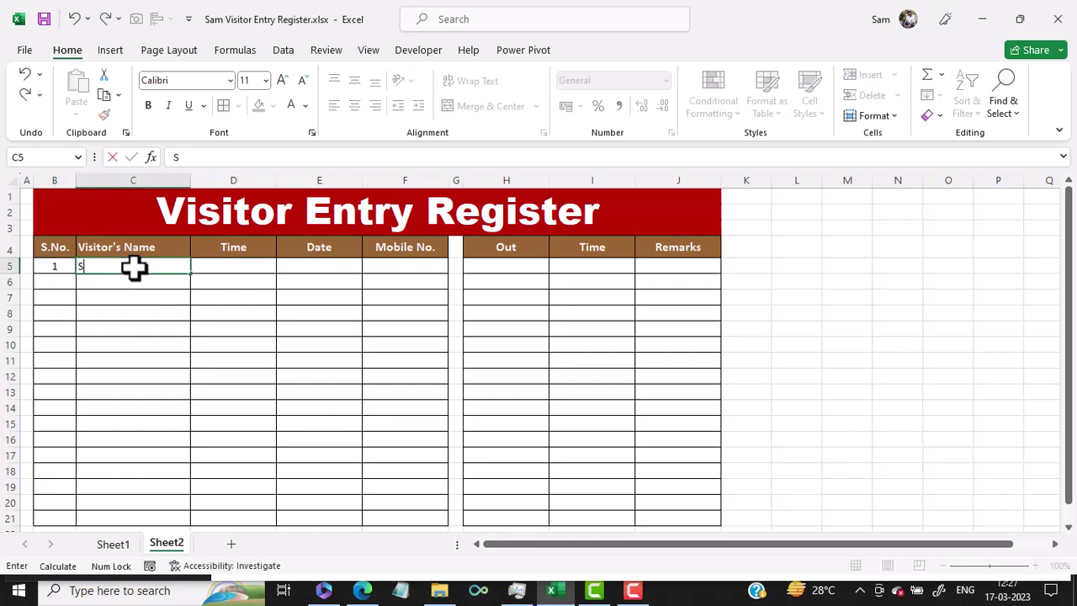
pyautogui.press('Return')
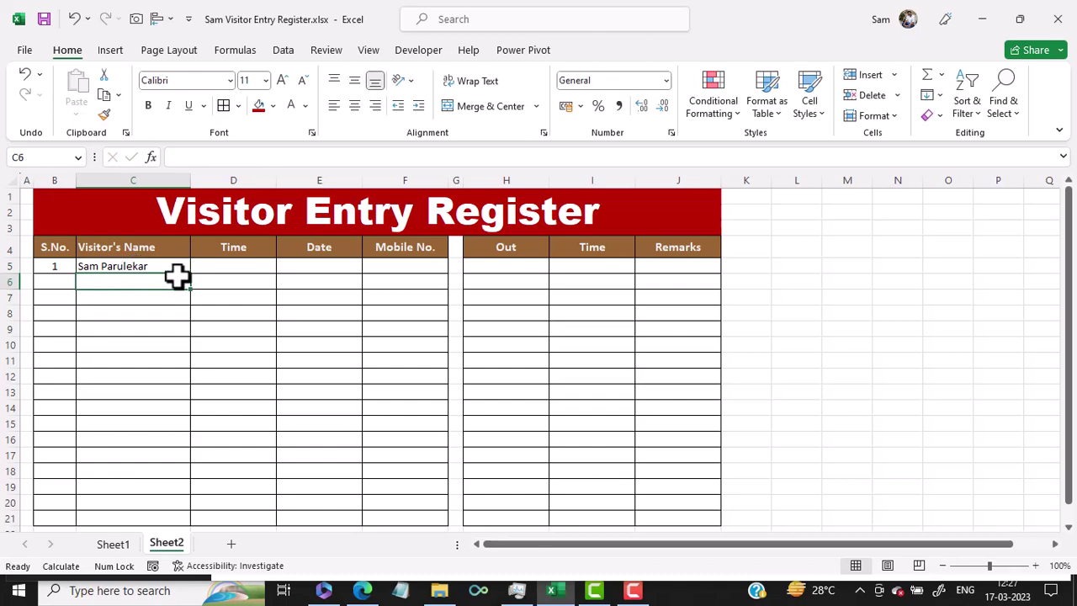
pyautogui.click(226, 269)
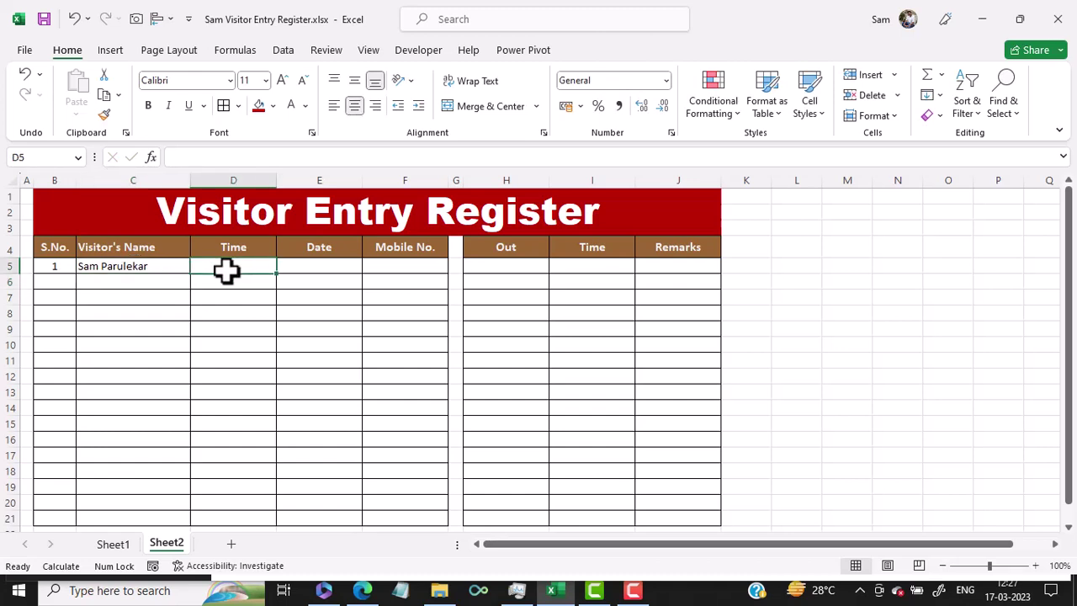
pyautogui.click(318, 268)
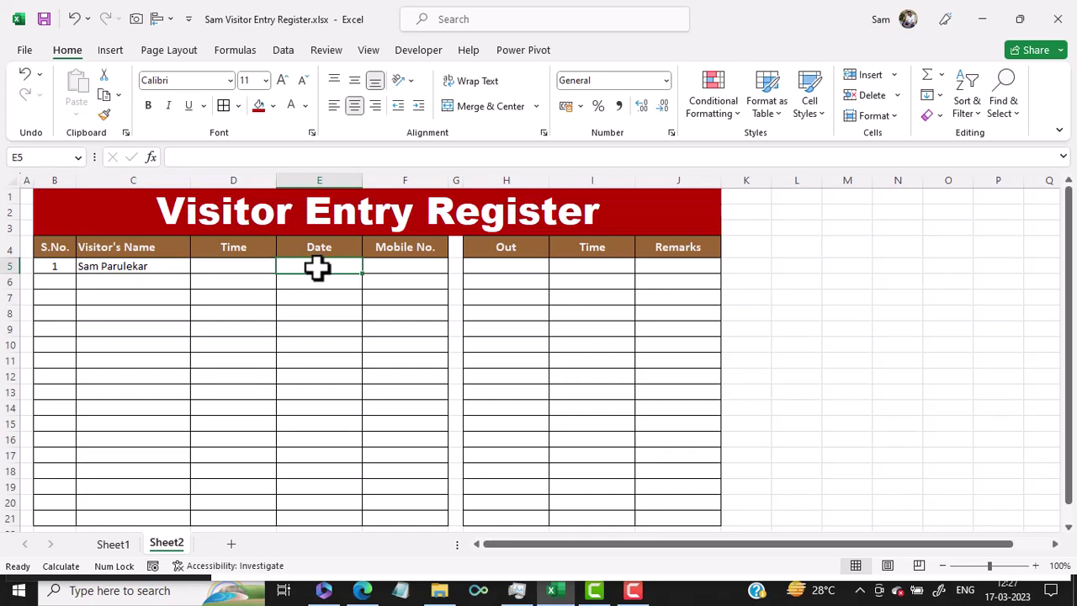
pyautogui.click(137, 265)
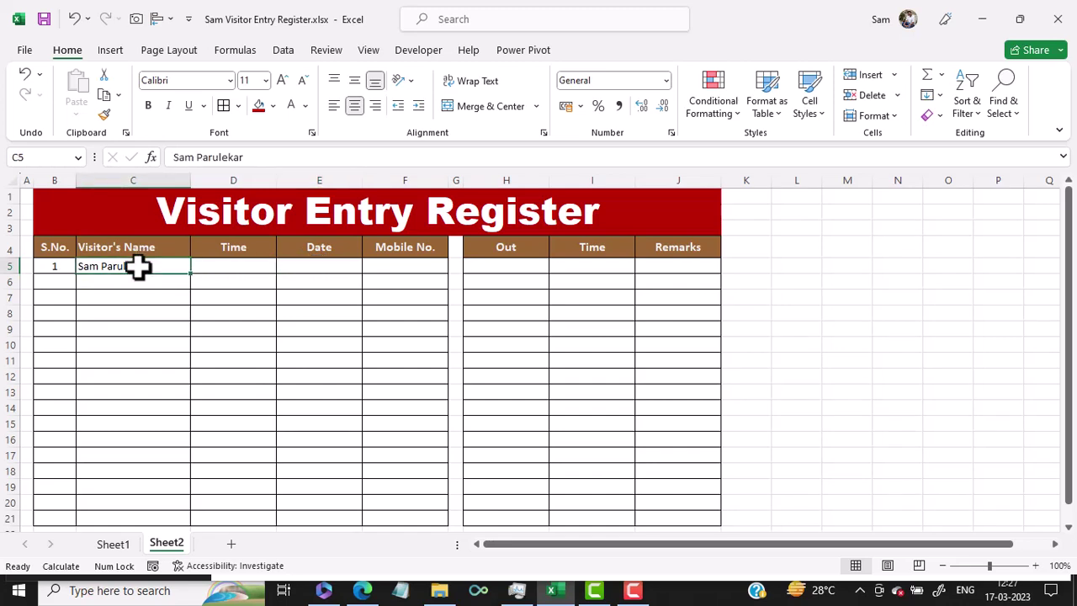
# Clear C5 and enter =IF(C5="","",NOW()) in D5.
pyautogui.press('Delete')
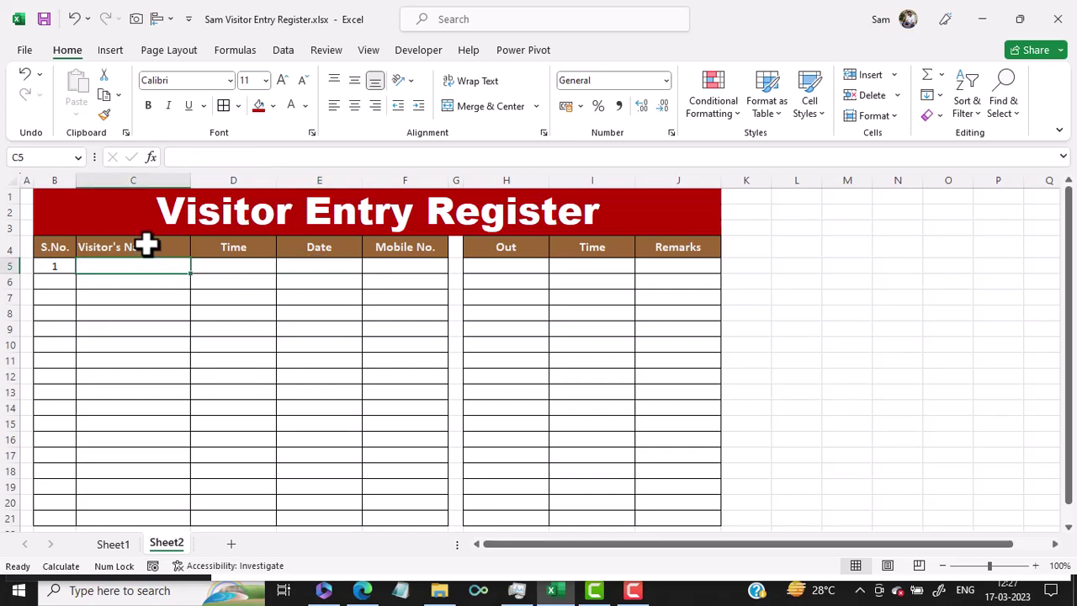
pyautogui.click(246, 267)
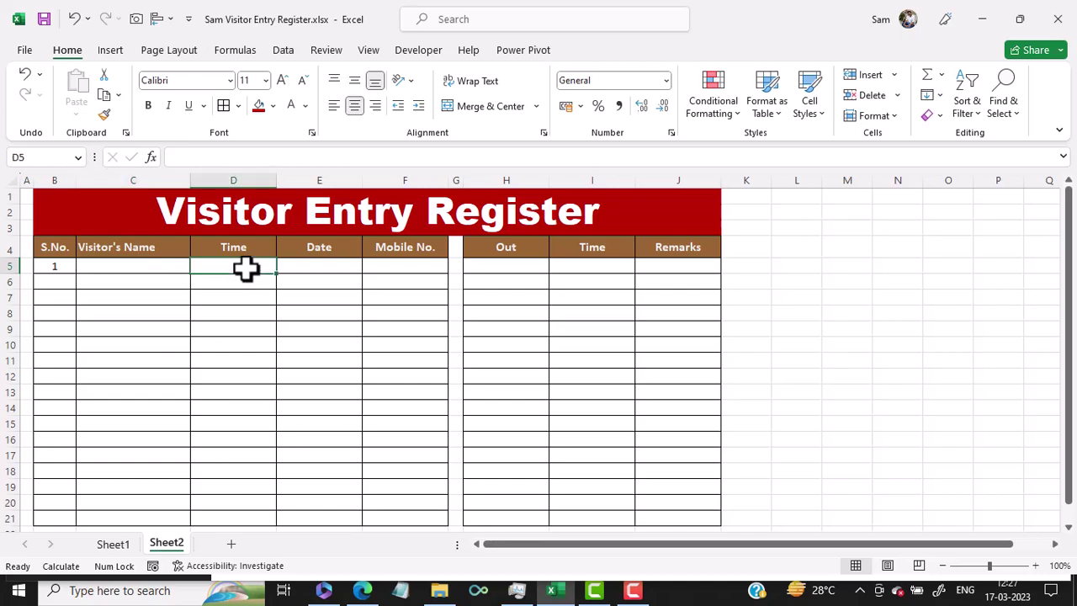
pyautogui.write('=i')
pyautogui.write('f')
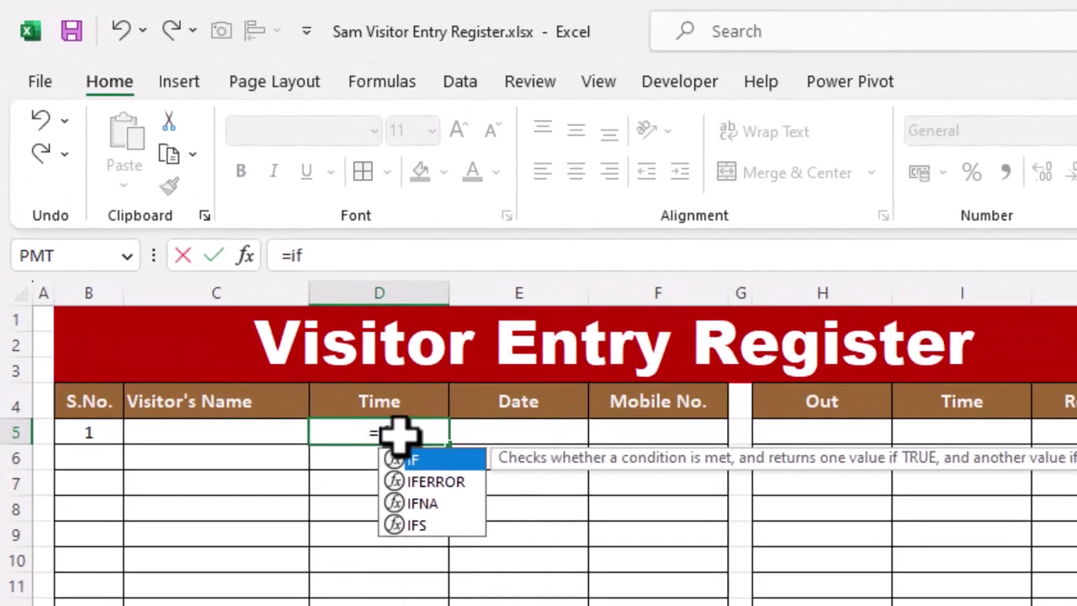
pyautogui.write('(')
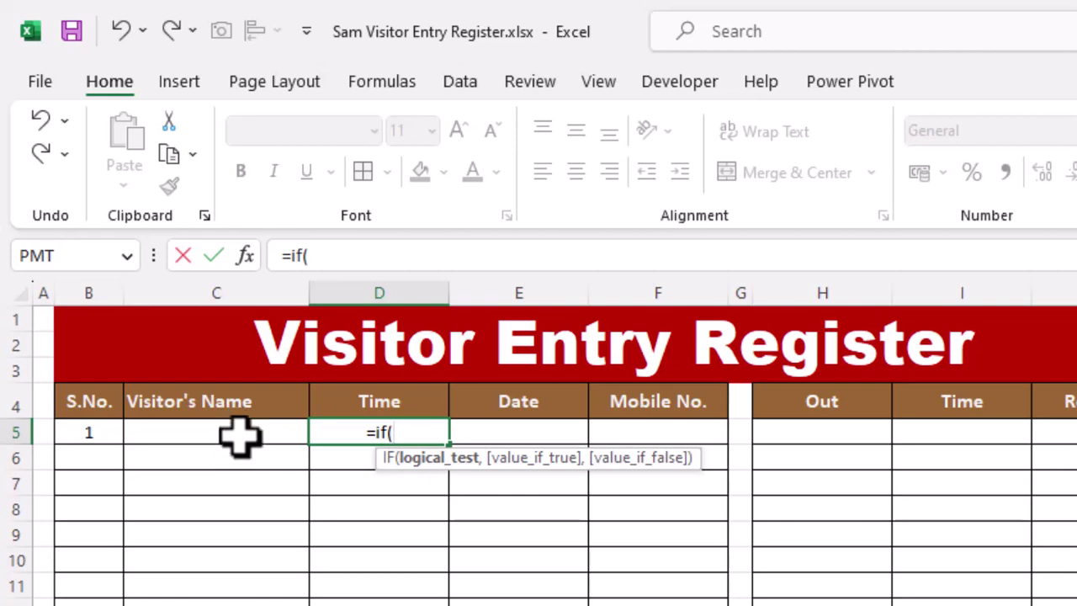
pyautogui.click(239, 434)
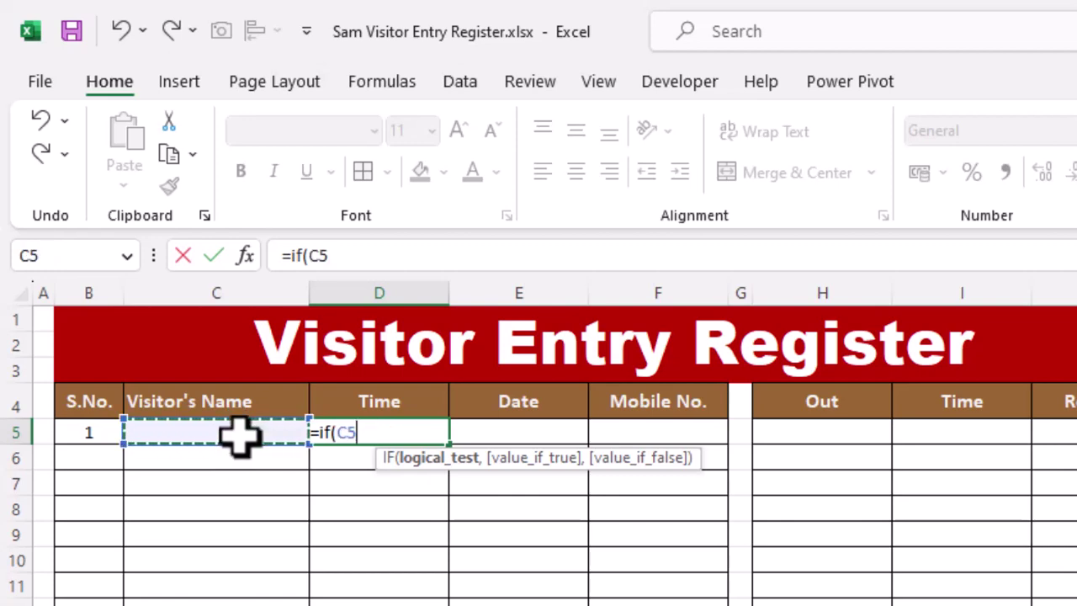
pyautogui.write('=')
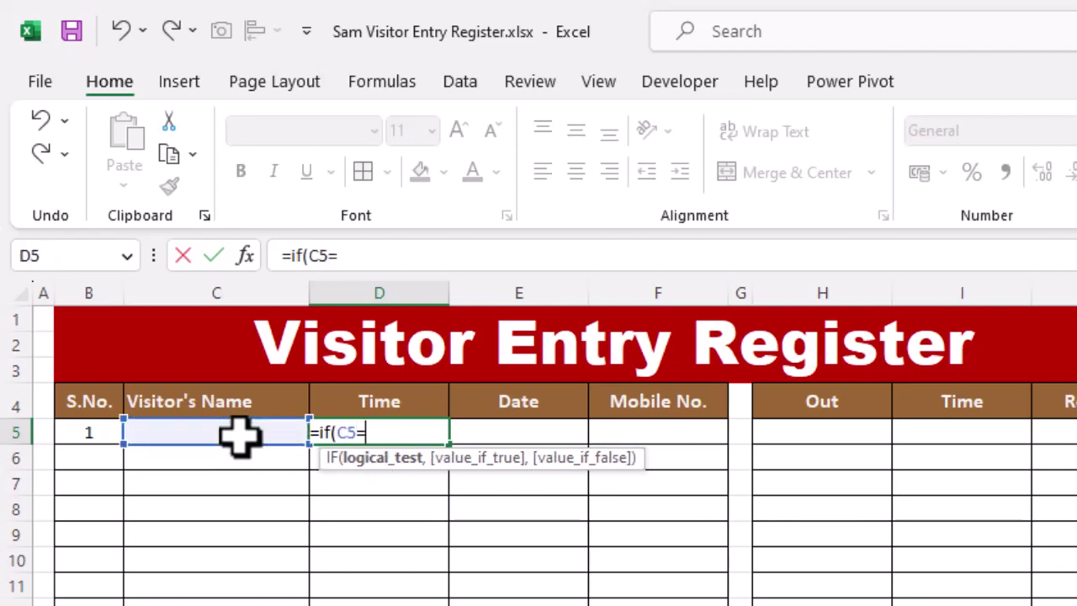
pyautogui.write('"",')
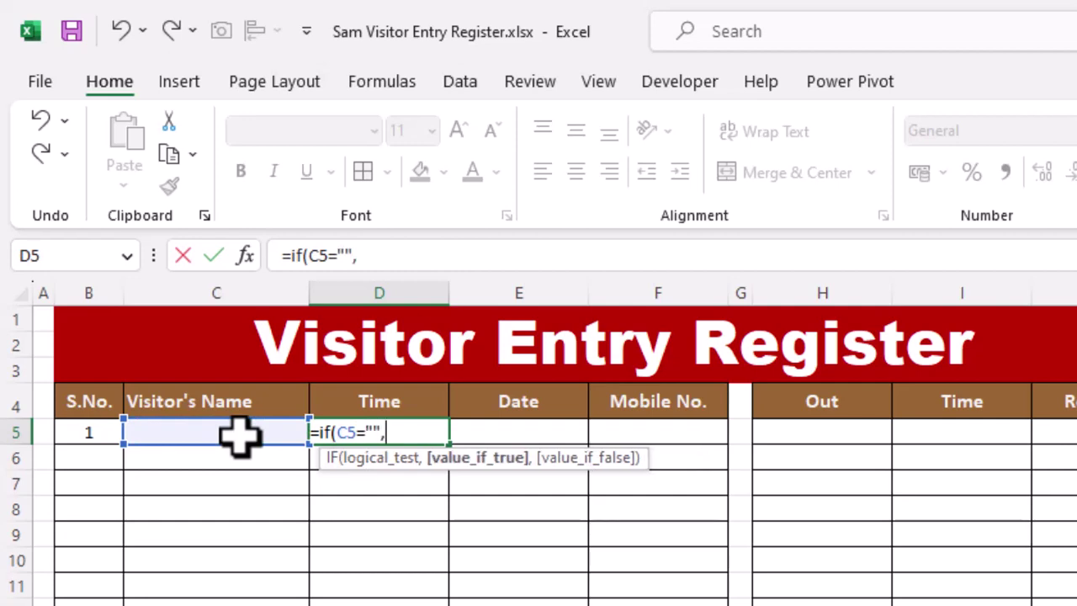
pyautogui.write('"",no')
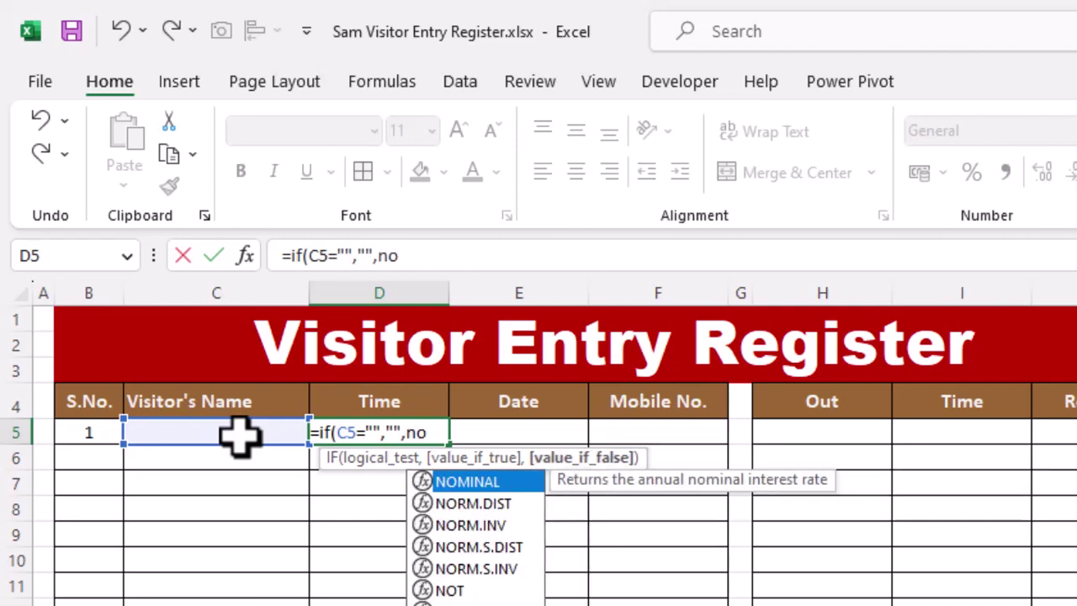
pyautogui.write('w')
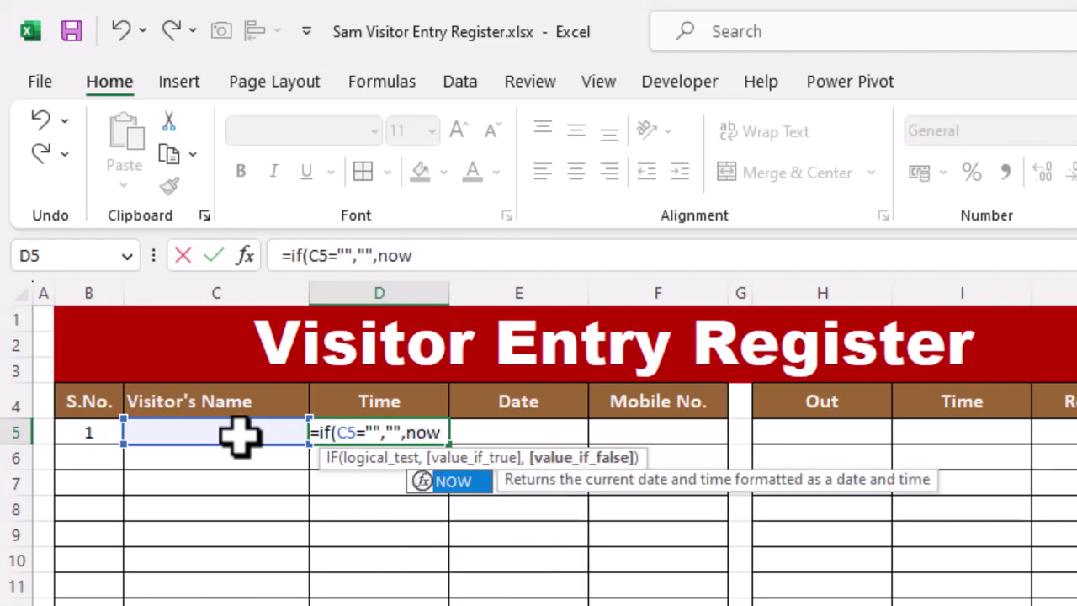
pyautogui.write('()')
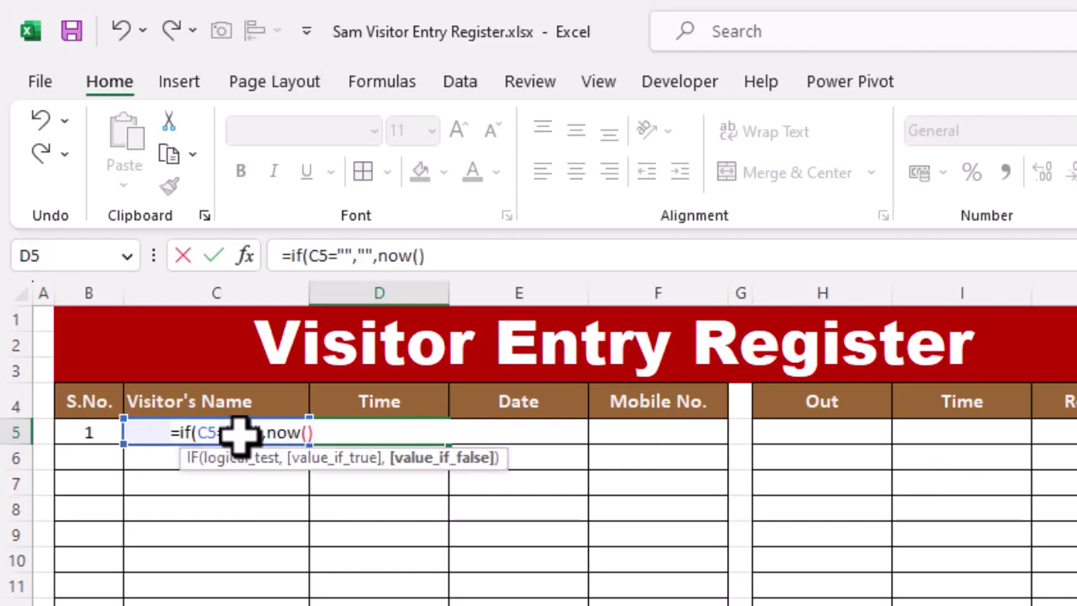
pyautogui.write(')')
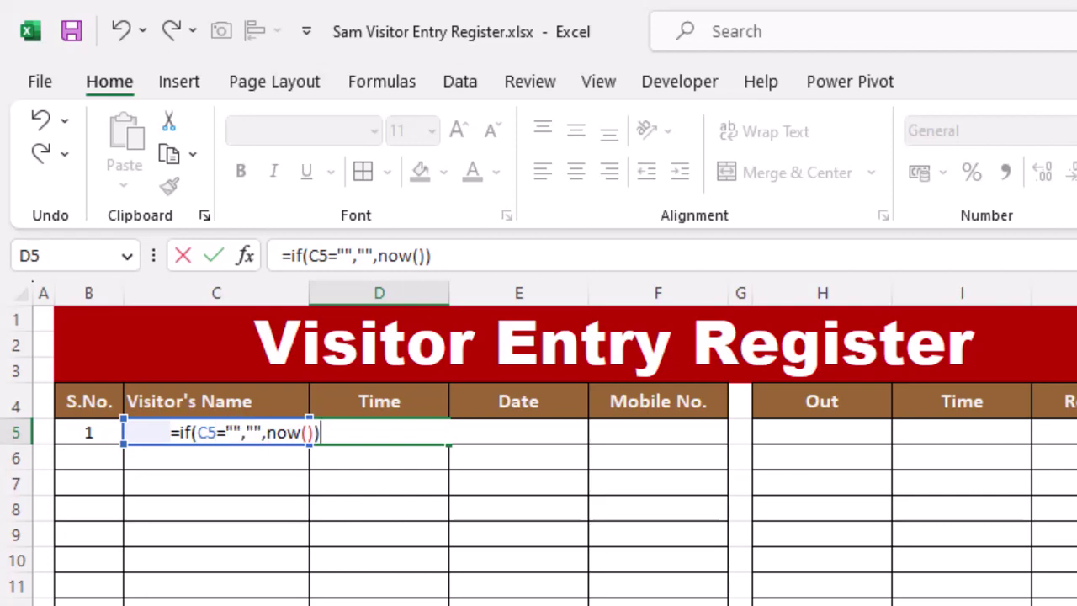
pyautogui.press('Return')
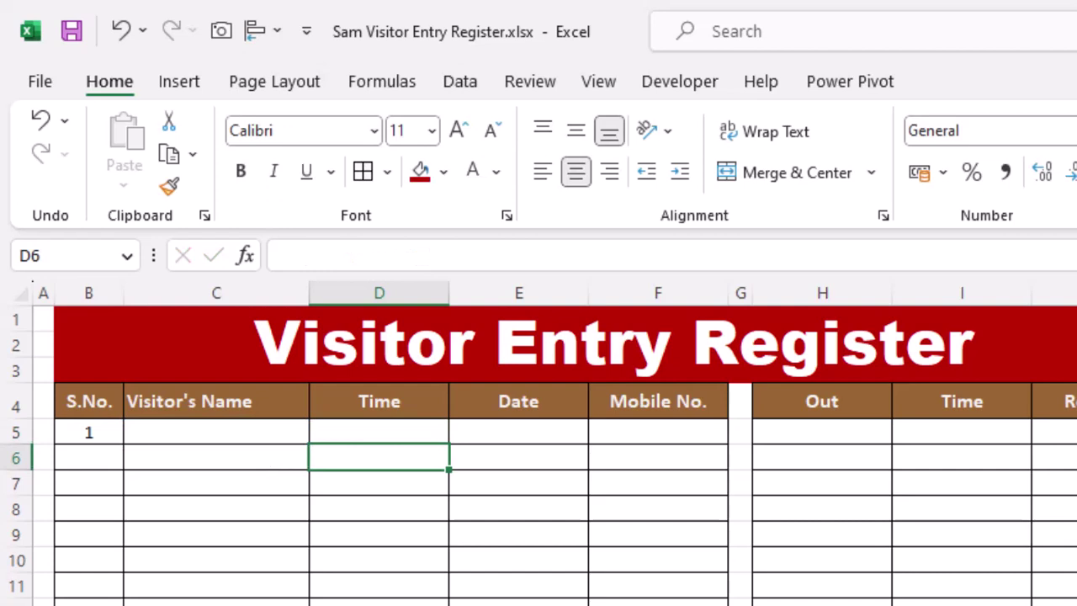
# Retype the visitor's name in C5 so D5 shows 45002.51963.
pyautogui.click(216, 432)
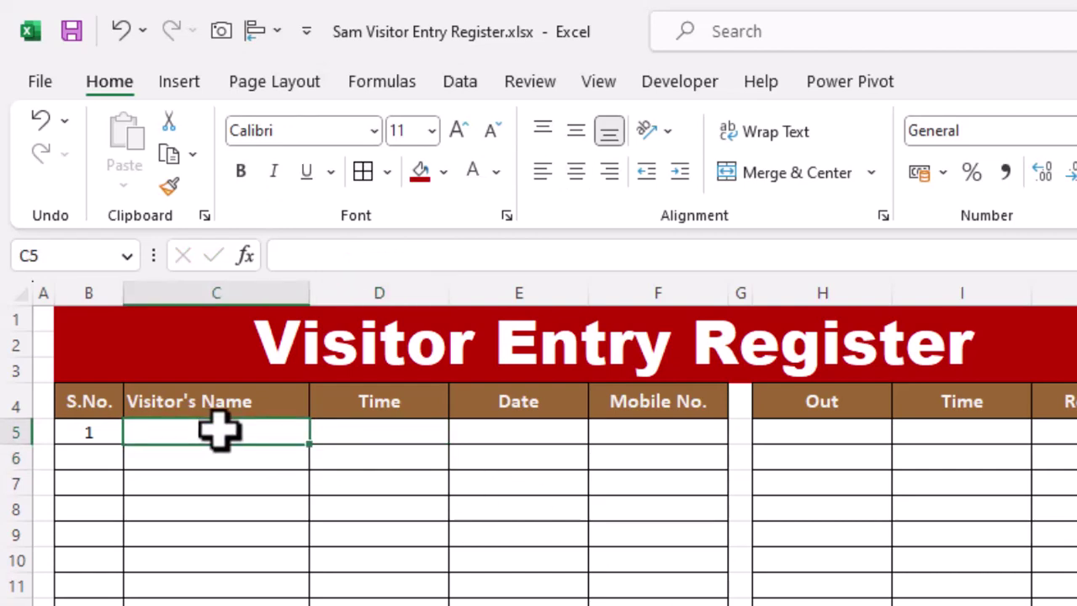
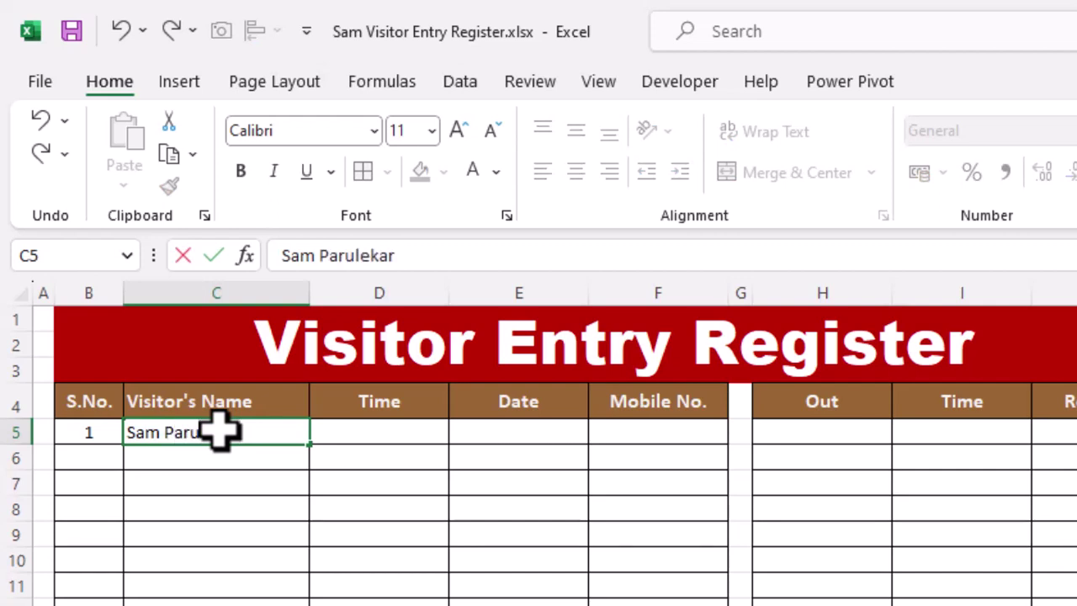
pyautogui.press('Return')
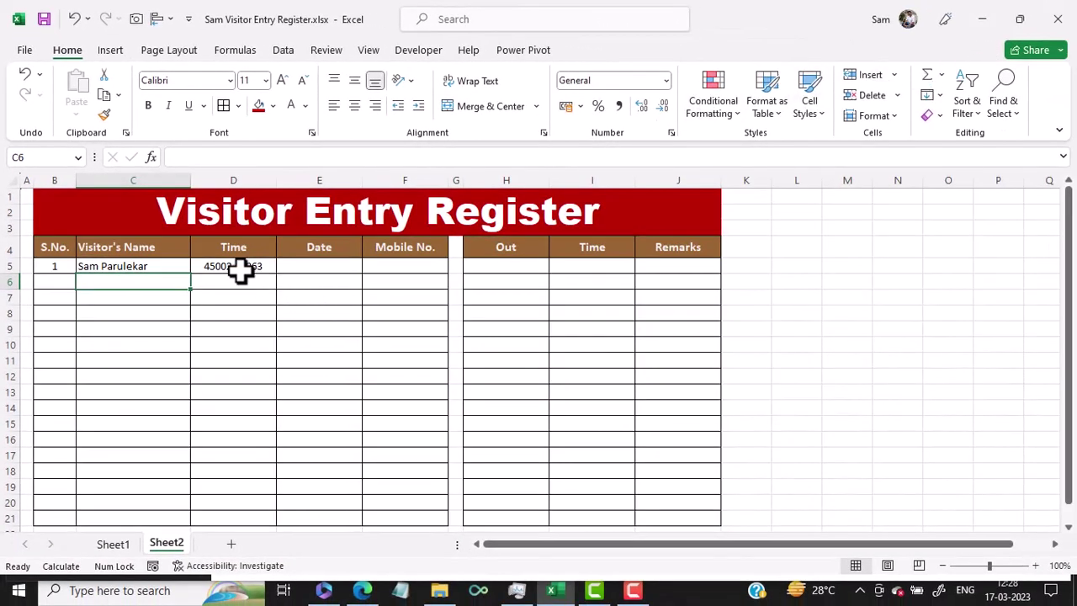
# Format D5:D21 and I5:I21 as 01:30:55 PM time, so D5 reads 12:28:16 PM.
pyautogui.click(243, 270)
pyautogui.moveTo(242, 269); pyautogui.dragTo(230, 520)
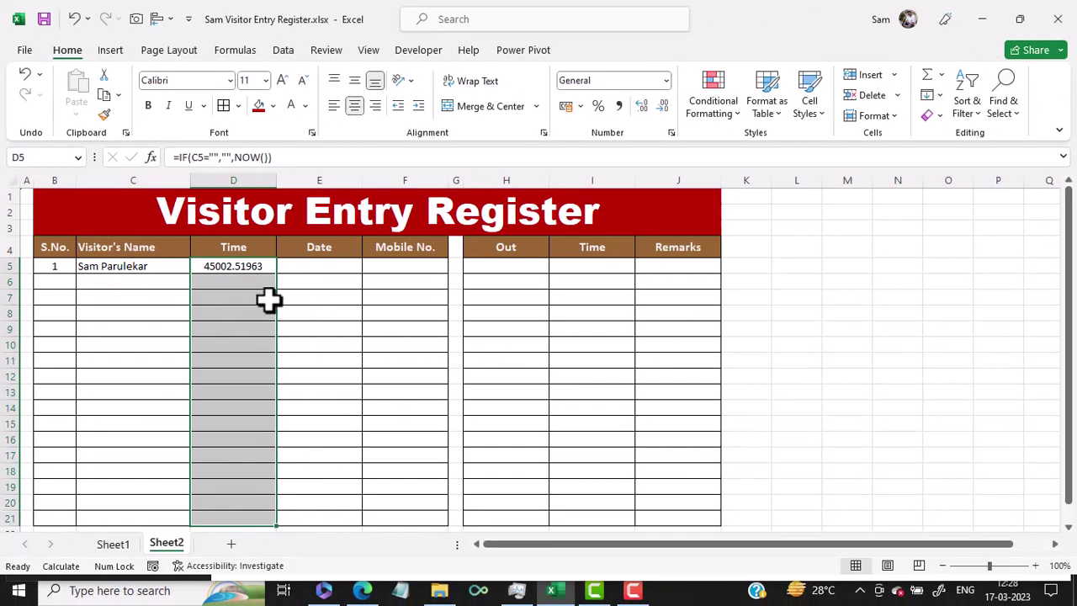
pyautogui.moveTo(592, 264); pyautogui.dragTo(595, 515)
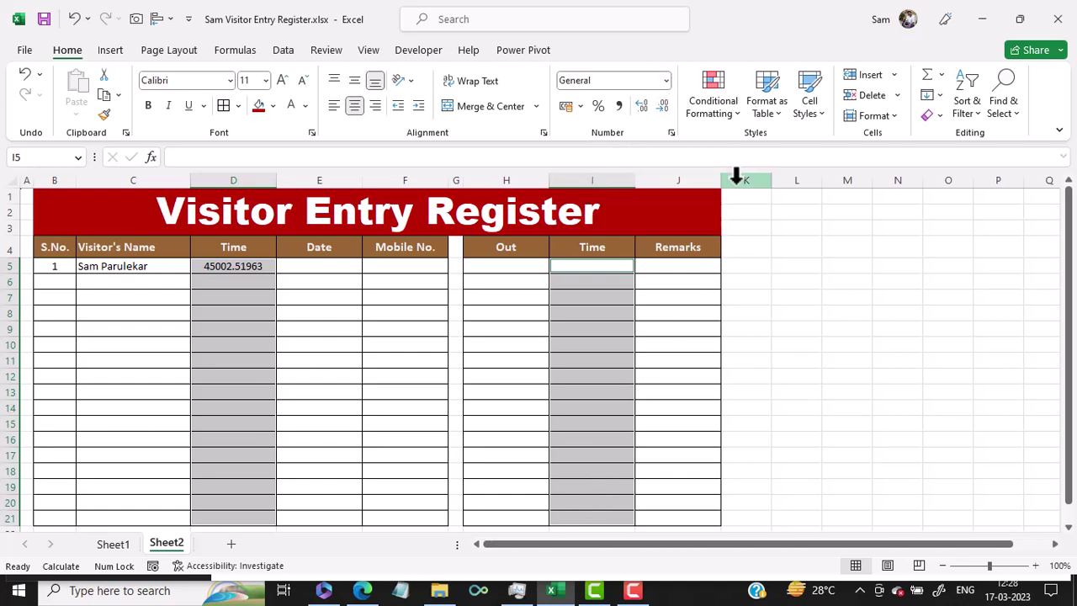
pyautogui.hotkey('ctrl', '1')
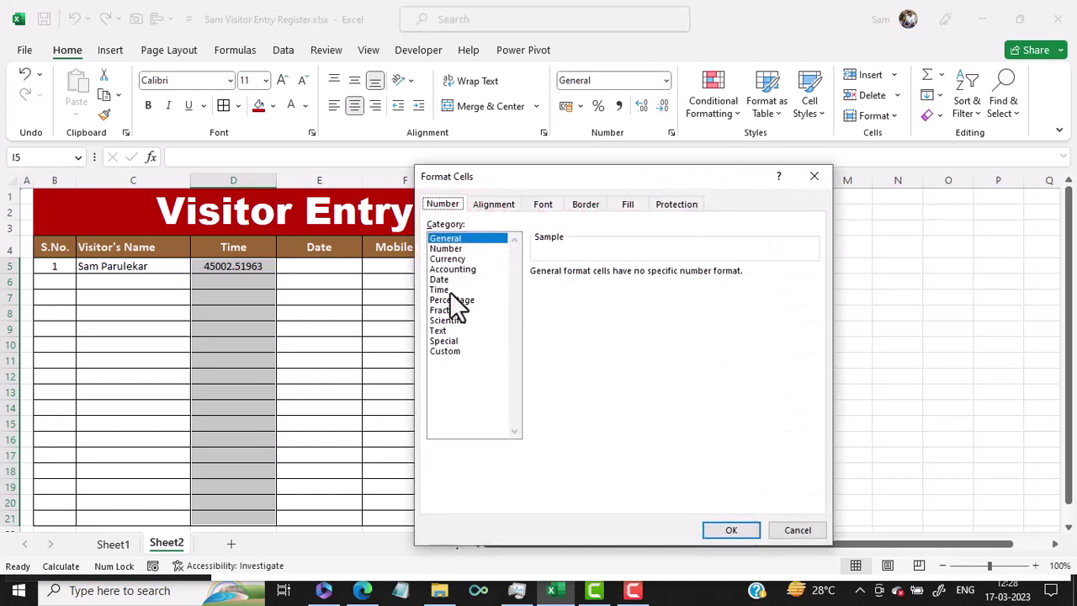
pyautogui.click(454, 289)
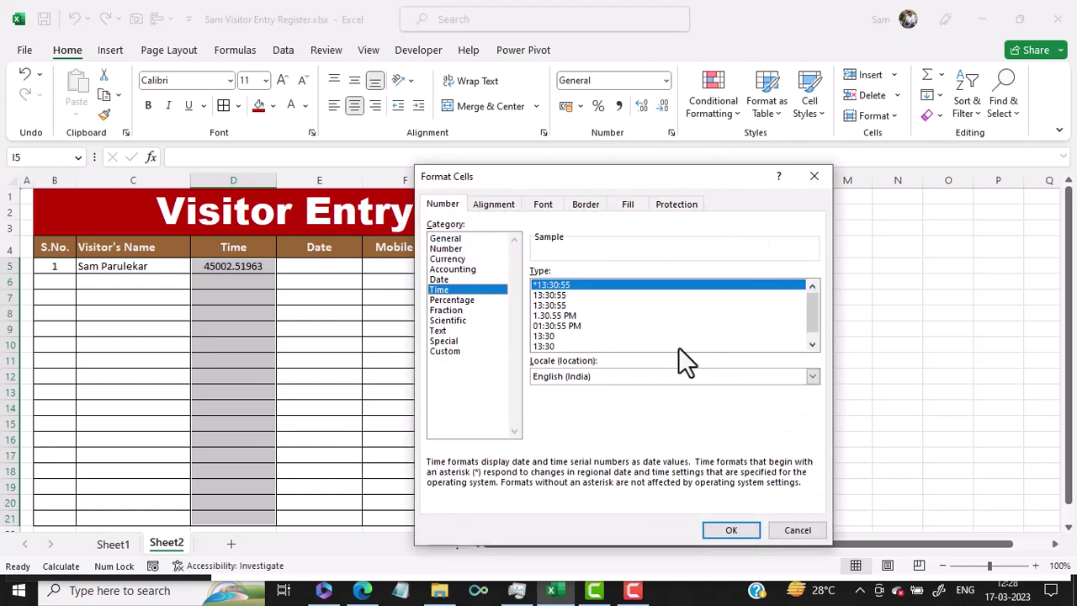
pyautogui.click(569, 327)
pyautogui.click(730, 532)
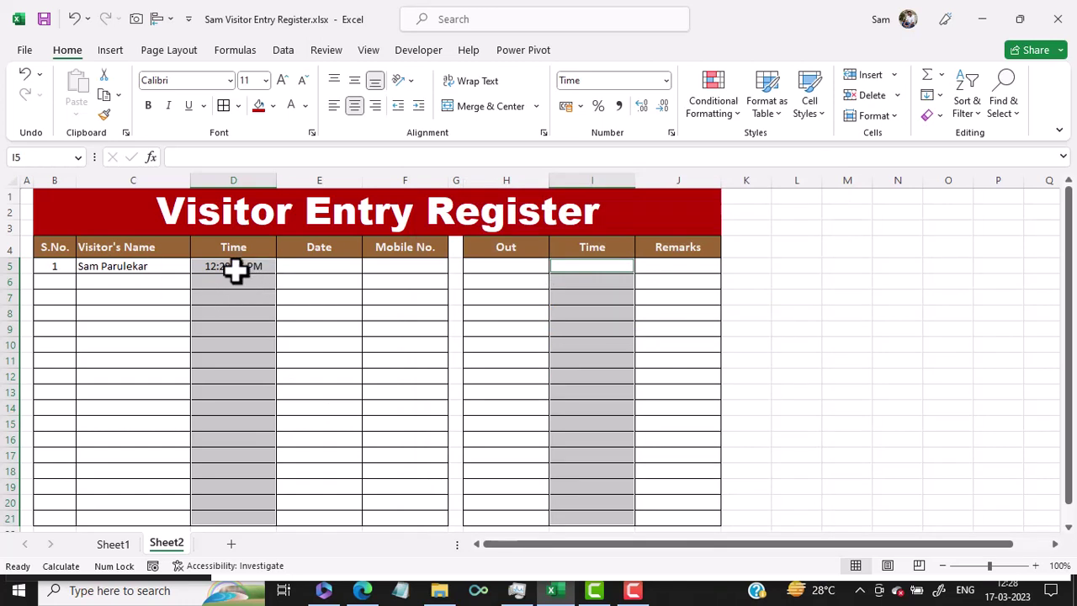
pyautogui.click(233, 267)
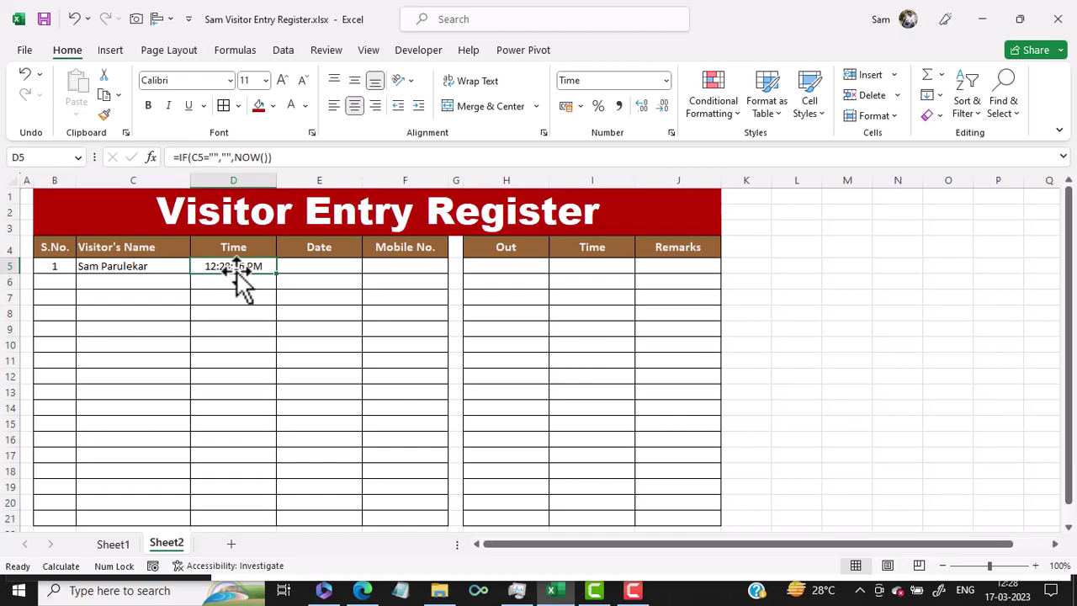
# Re-confirm D5's formula and enter 22 in L9 to watch NOW() recalculate.
pyautogui.click(184, 164)
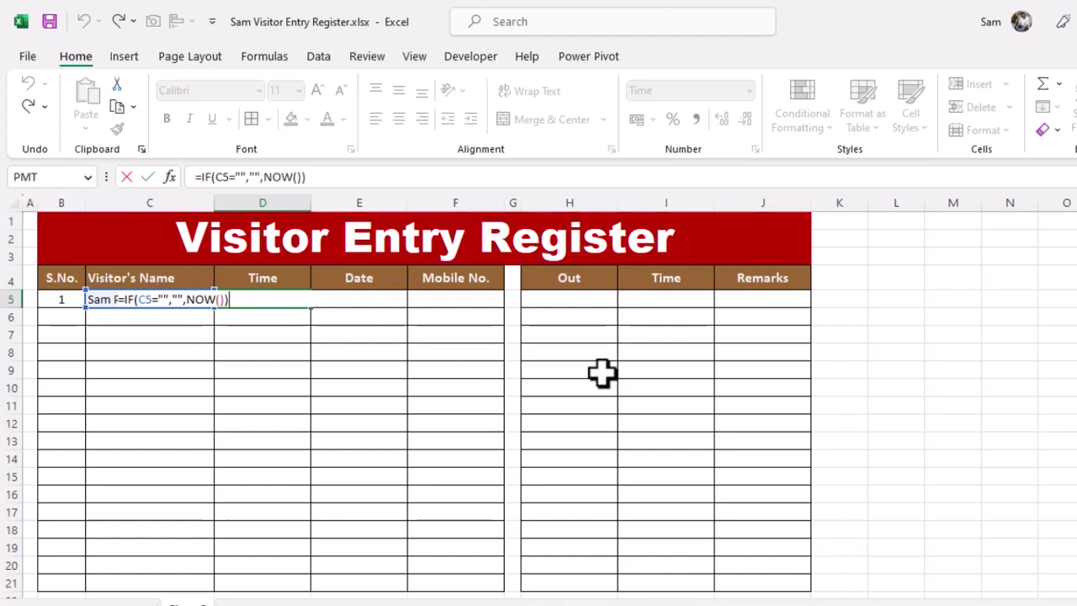
pyautogui.press('Return')
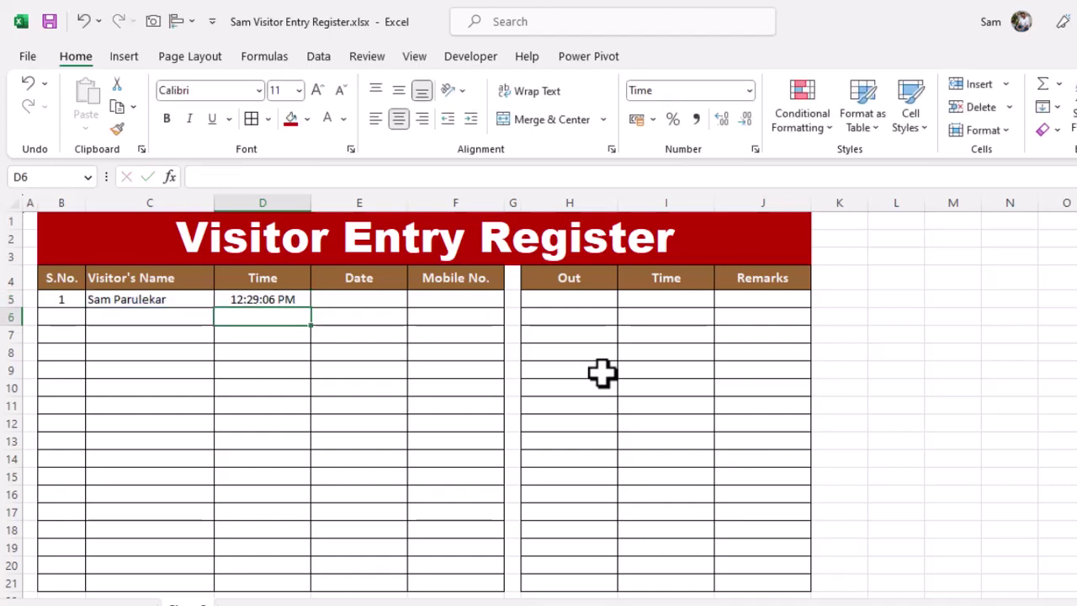
pyautogui.click(284, 364)
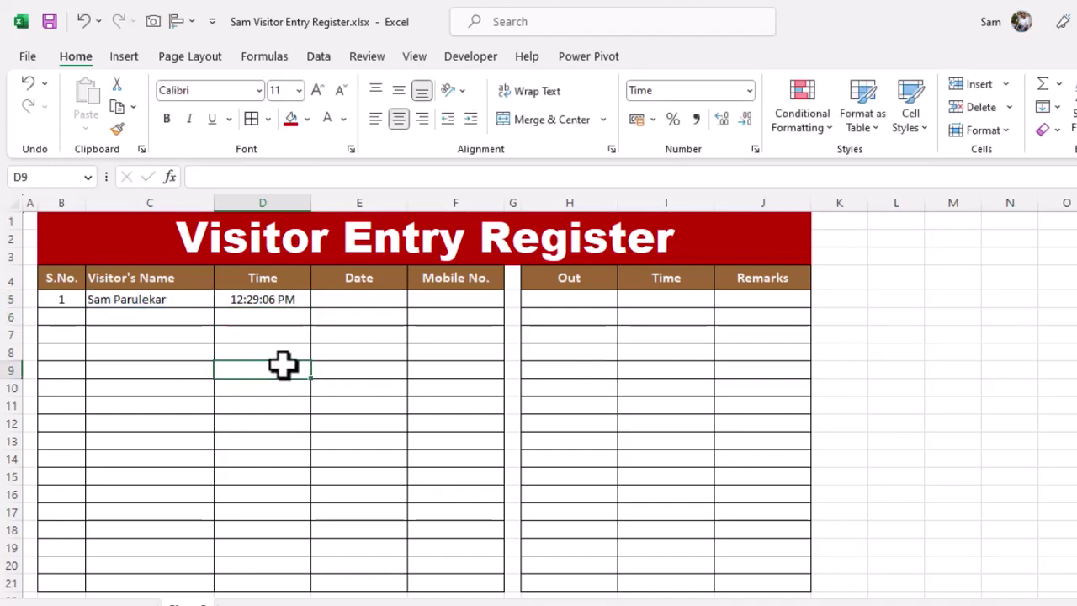
pyautogui.press('Left')
pyautogui.press('Right')
pyautogui.press('Right')
pyautogui.press('Right')
pyautogui.press('Right')
pyautogui.press('Right')
pyautogui.press('Right')
pyautogui.press('Right')
pyautogui.press('Right')
pyautogui.press('Right')
pyautogui.press('Right')
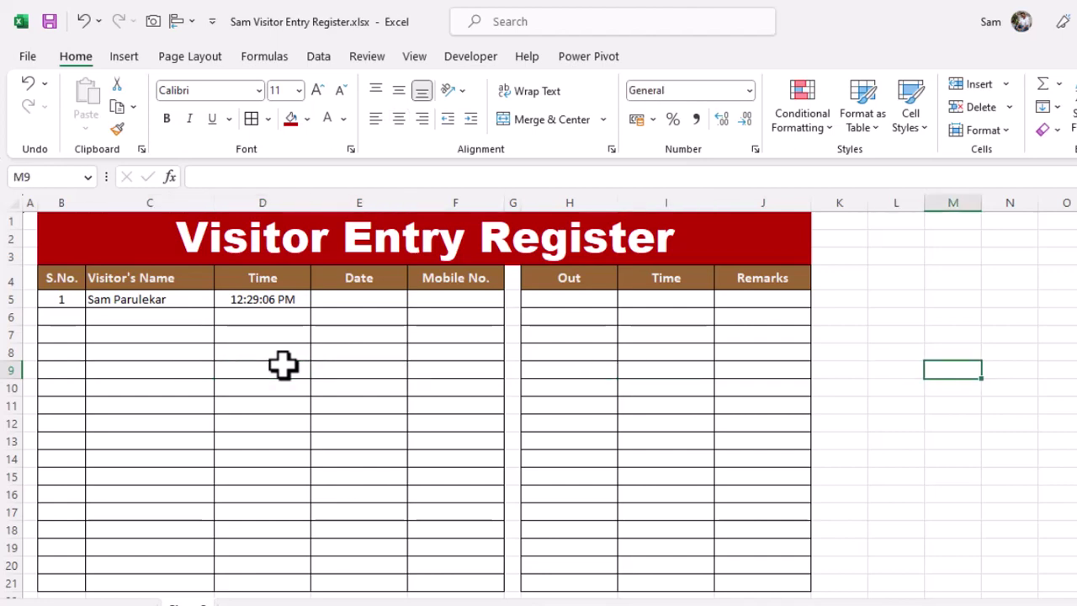
pyautogui.press('Left')
pyautogui.write('22')
pyautogui.press('Return')
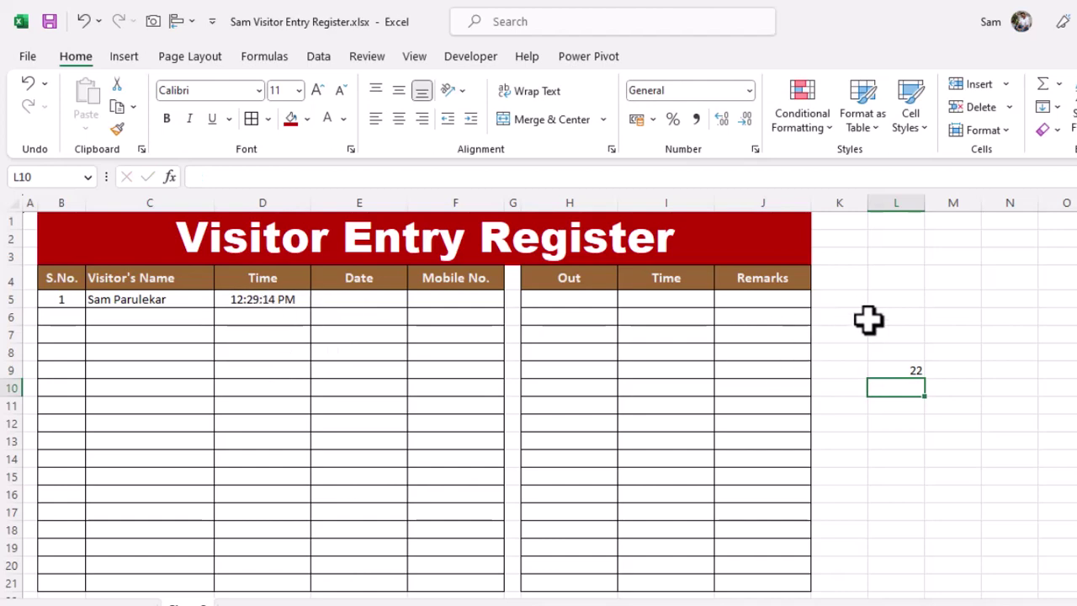
# Enter test values 55, 22 and 12 in L6, L7 and L11.
pyautogui.click(870, 318)
pyautogui.write('55')
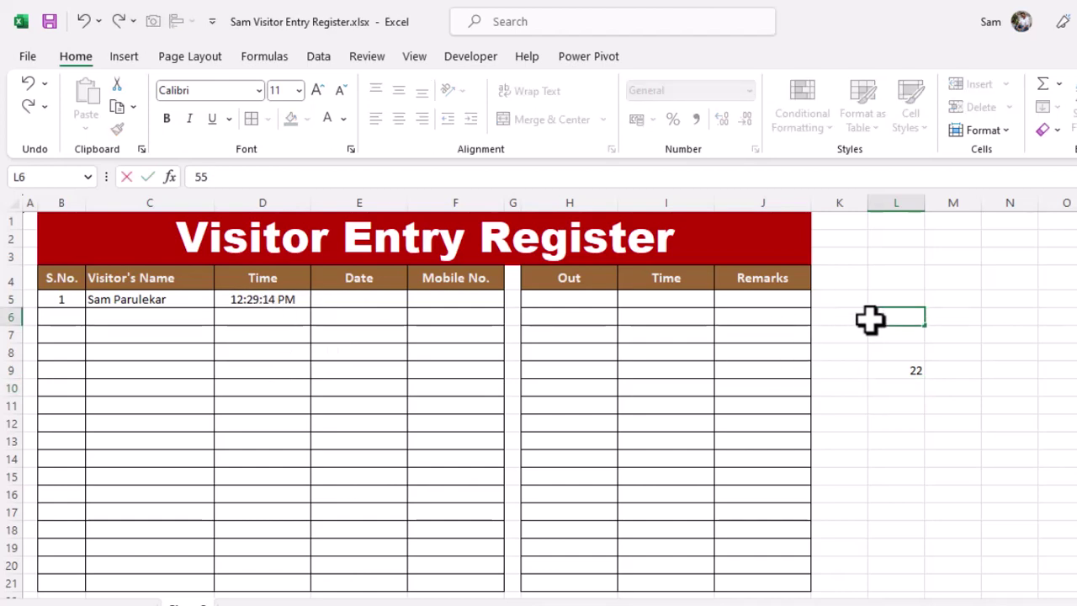
pyautogui.press('Return')
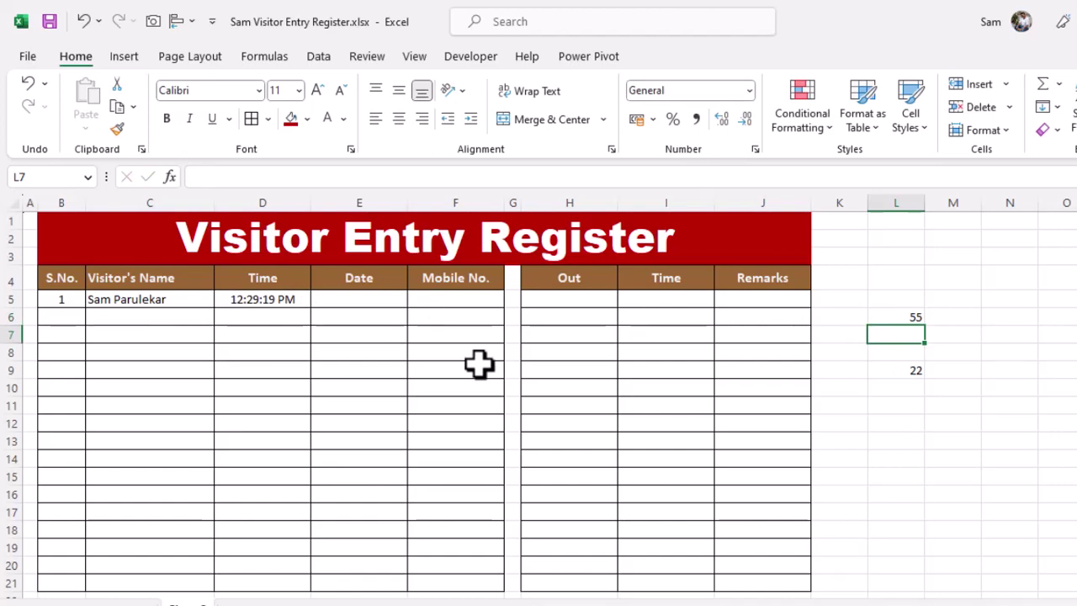
pyautogui.write('22')
pyautogui.press('Return')
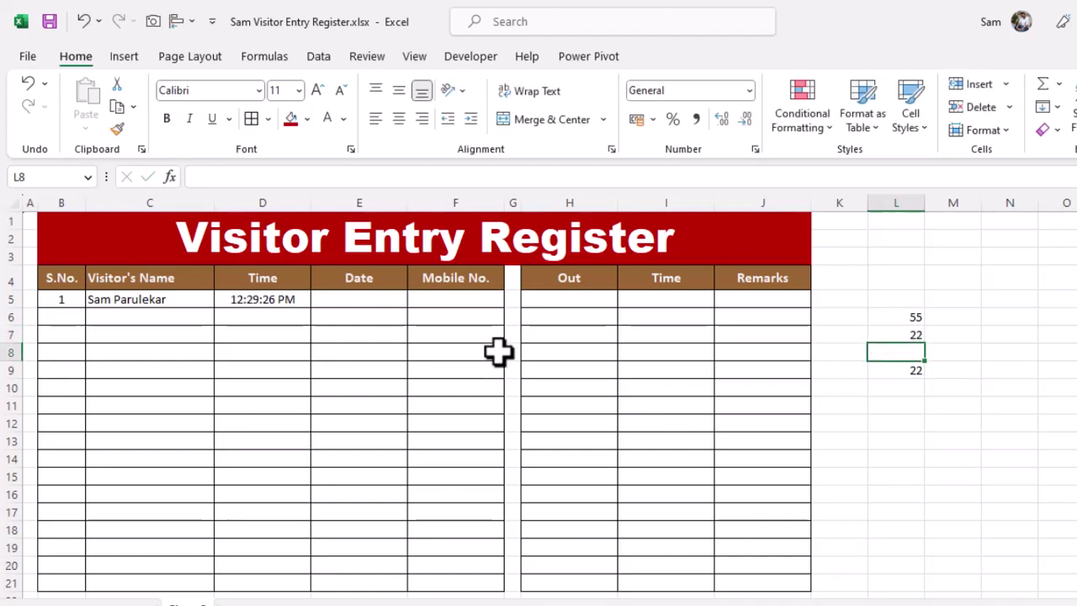
pyautogui.click(263, 315)
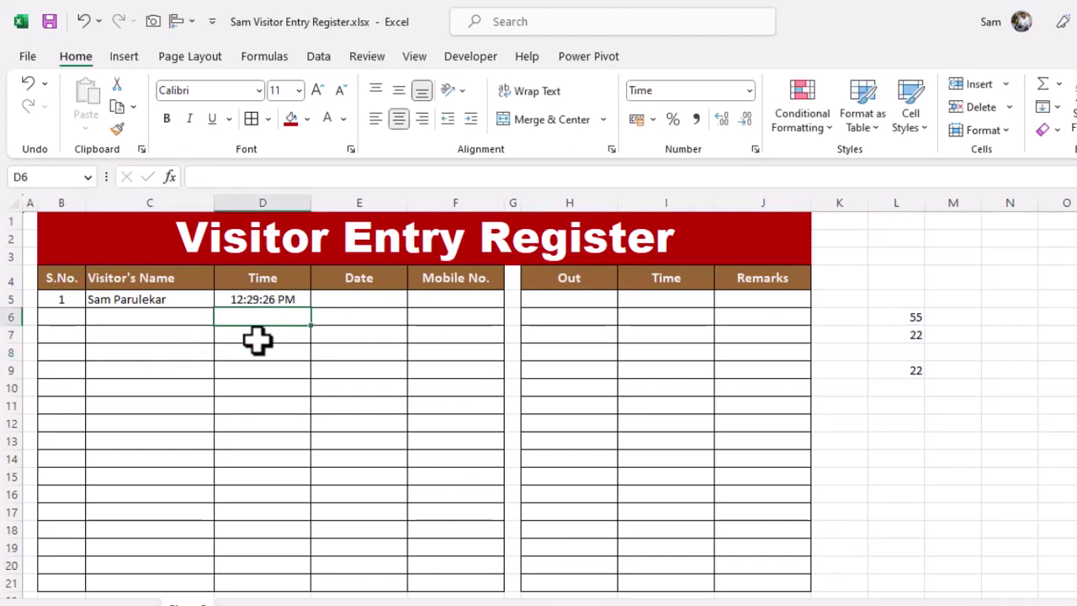
pyautogui.click(888, 405)
pyautogui.write('12')
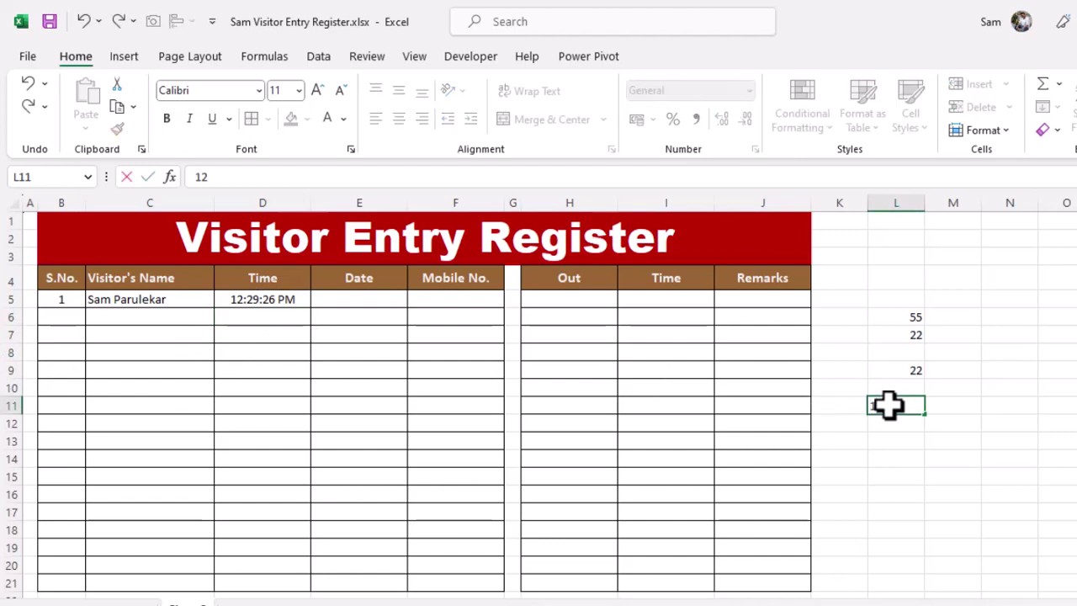
pyautogui.press('Return')
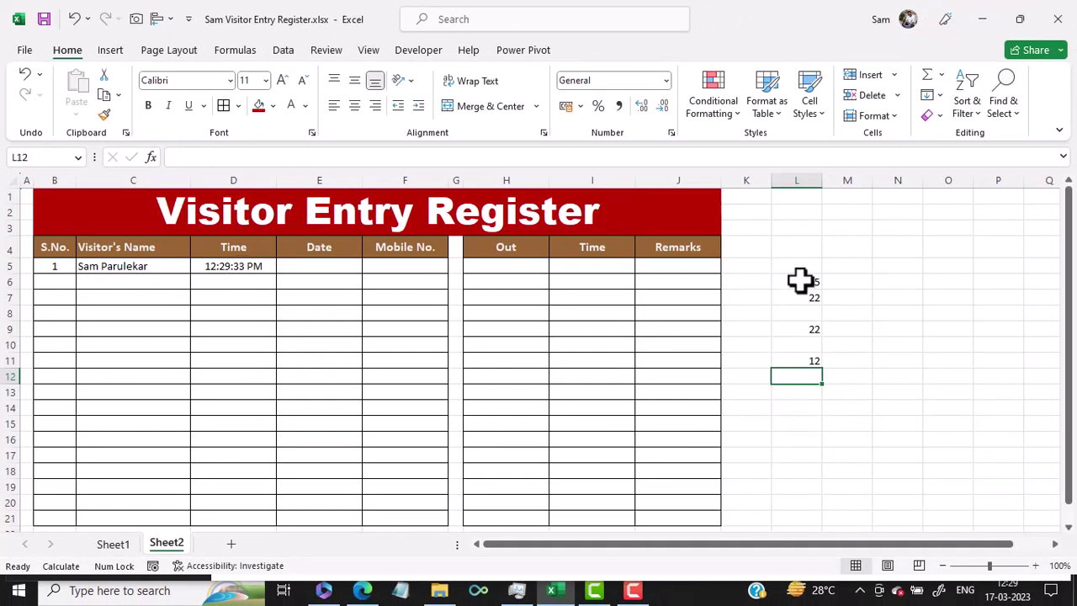
# Clear the test numbers in L6:L11 and the sample entry in B5:D6.
pyautogui.moveTo(801, 283); pyautogui.dragTo(801, 362)
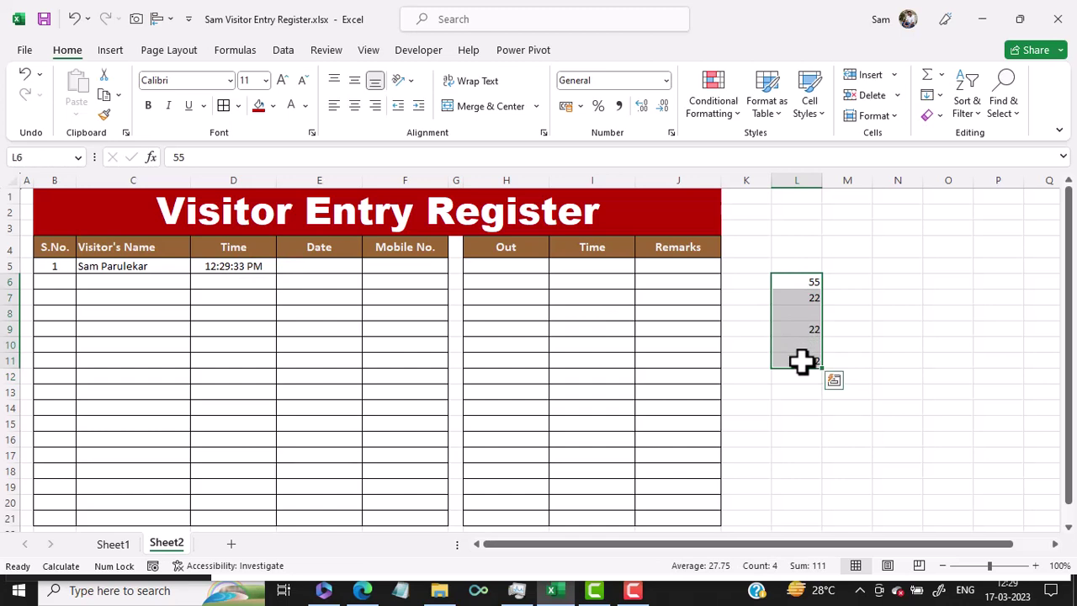
pyautogui.press('Delete')
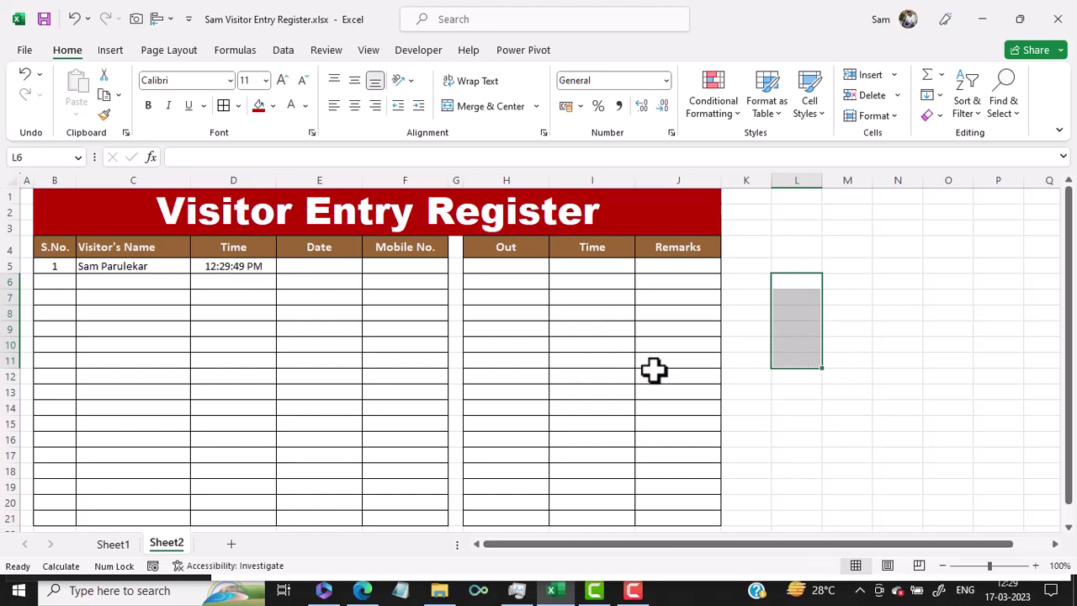
pyautogui.moveTo(55, 271); pyautogui.dragTo(224, 273)
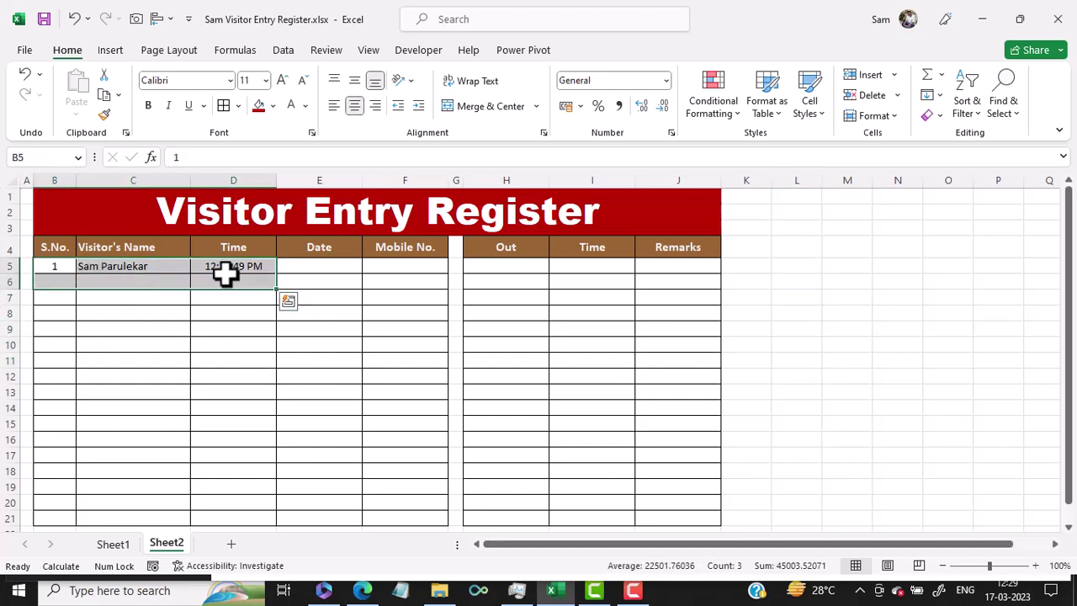
pyautogui.press('Delete')
pyautogui.click(858, 362)
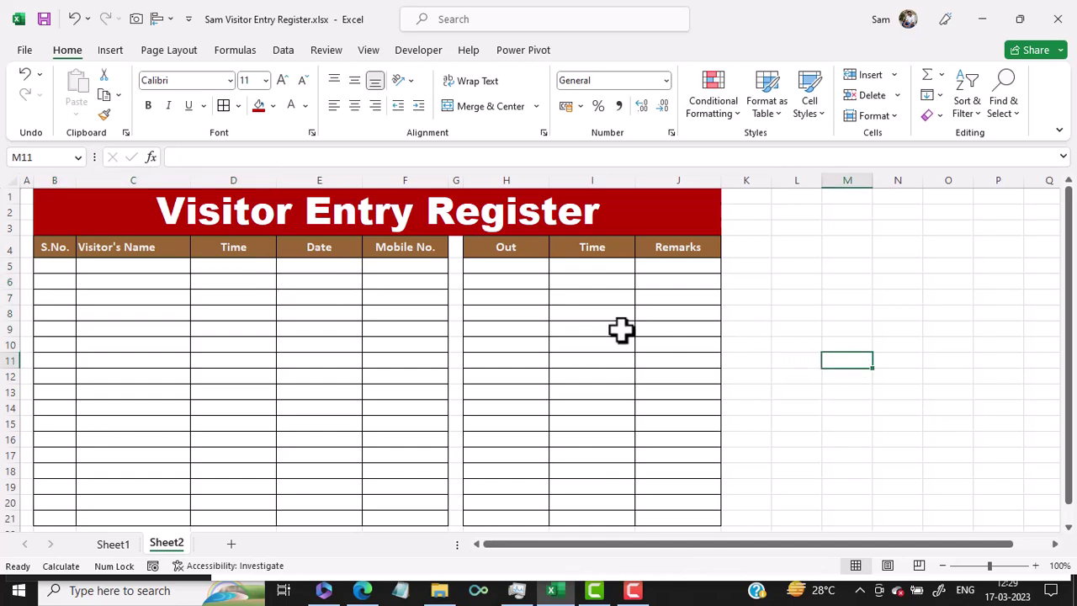
# In Excel Options > Formulas, enable iterative calculation with Maximum Iterations 1.
pyautogui.click(24, 50)
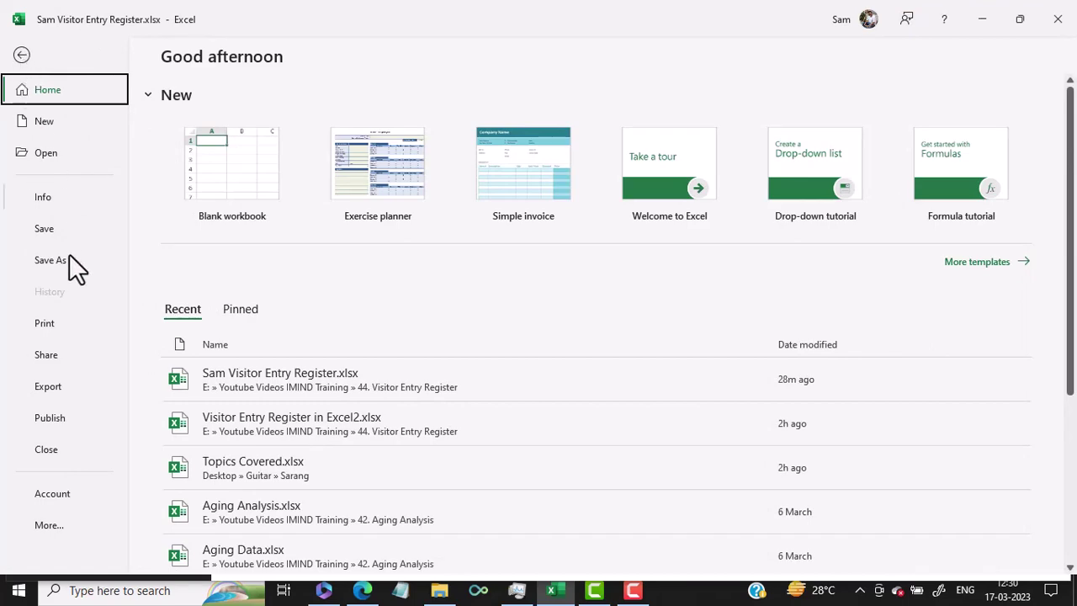
pyautogui.click(53, 525)
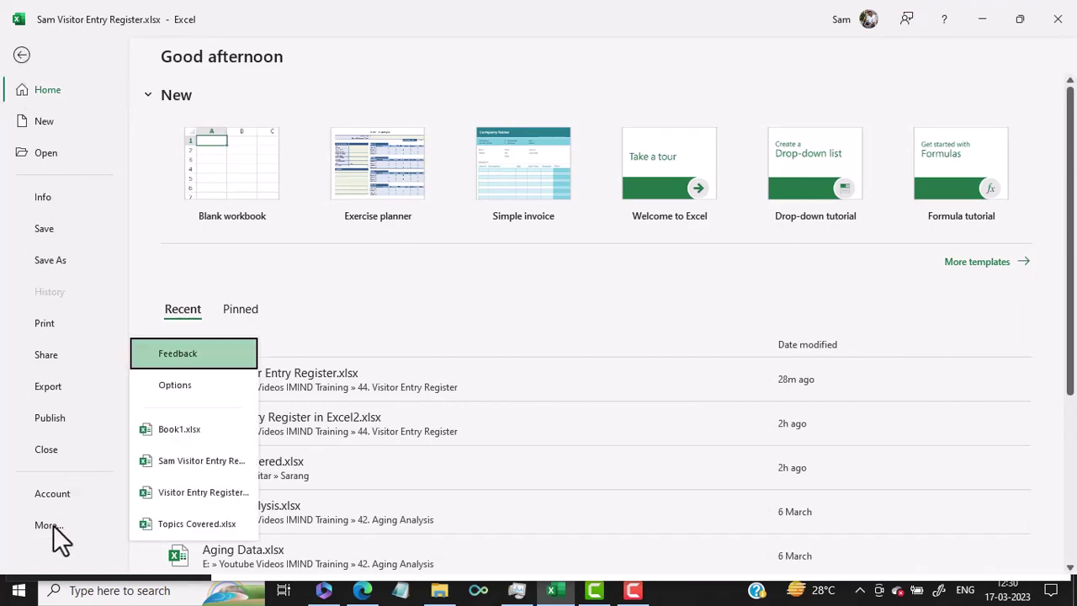
pyautogui.click(197, 393)
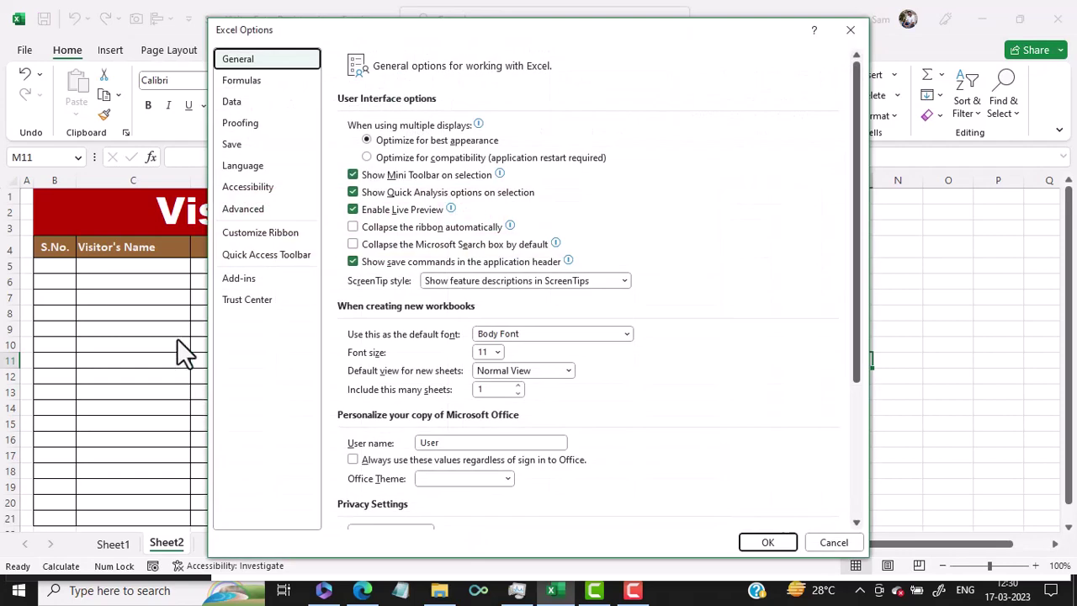
pyautogui.click(255, 84)
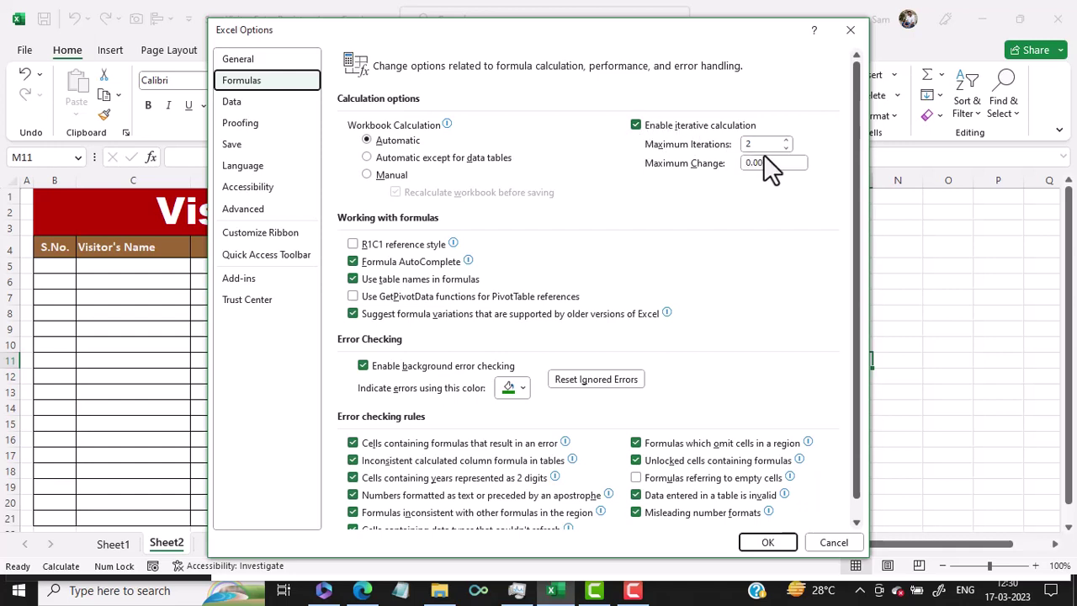
pyautogui.moveTo(762, 144); pyautogui.dragTo(722, 148)
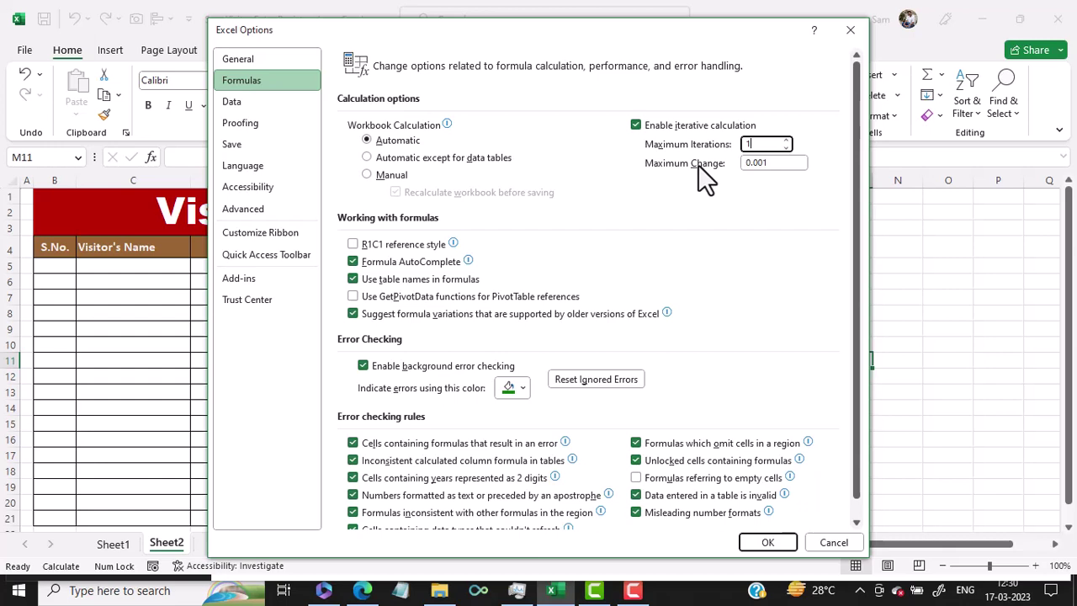
pyautogui.click(769, 542)
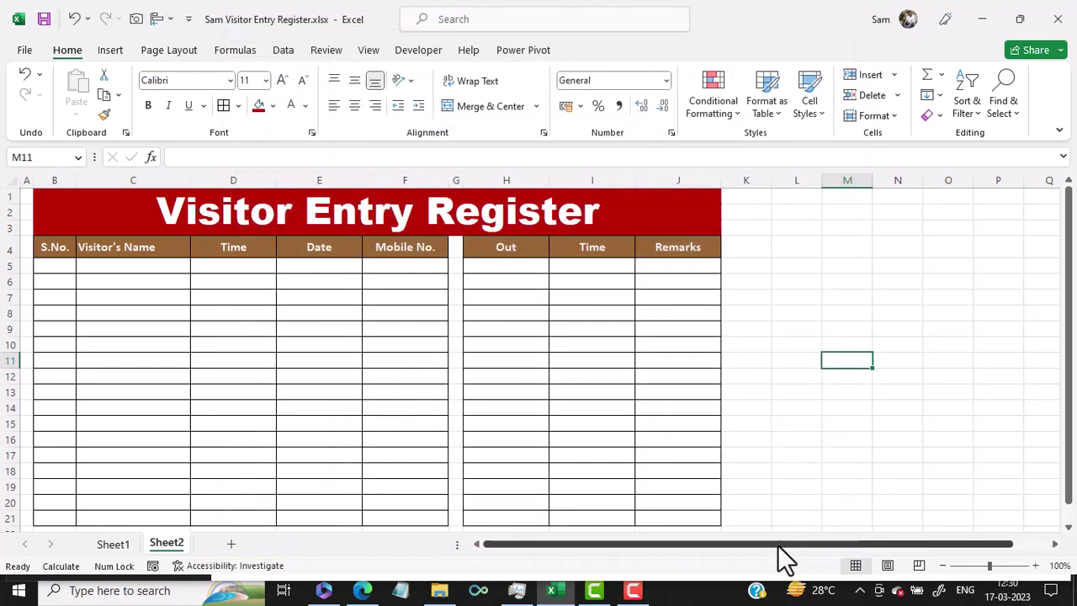
# Start D5's formula with the outer test =IF(C5<>"",.
pyautogui.click(242, 265)
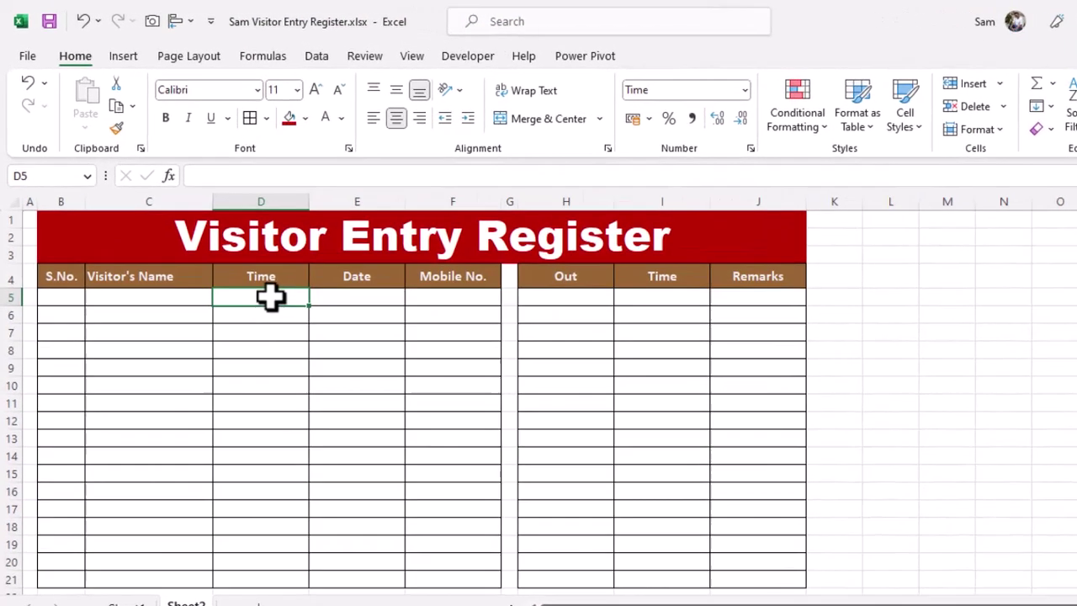
pyautogui.write('=i')
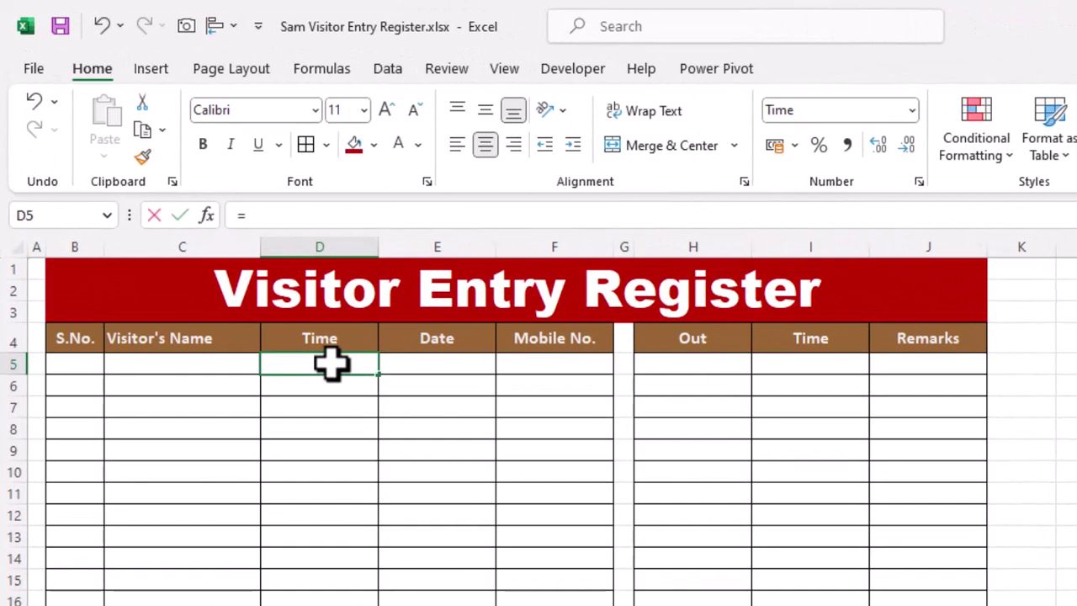
pyautogui.write('f')
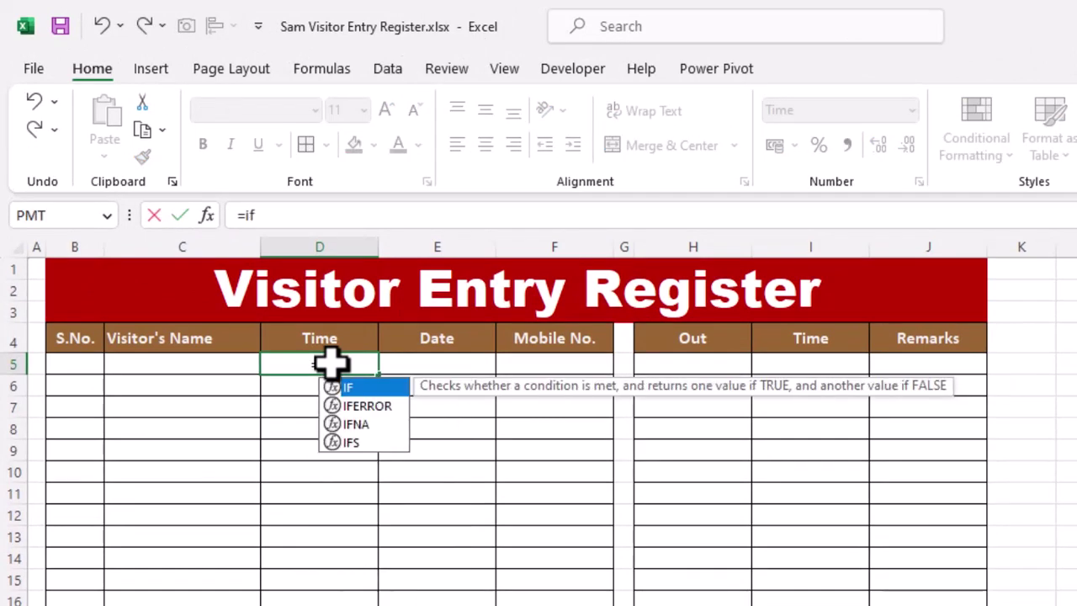
pyautogui.write('(')
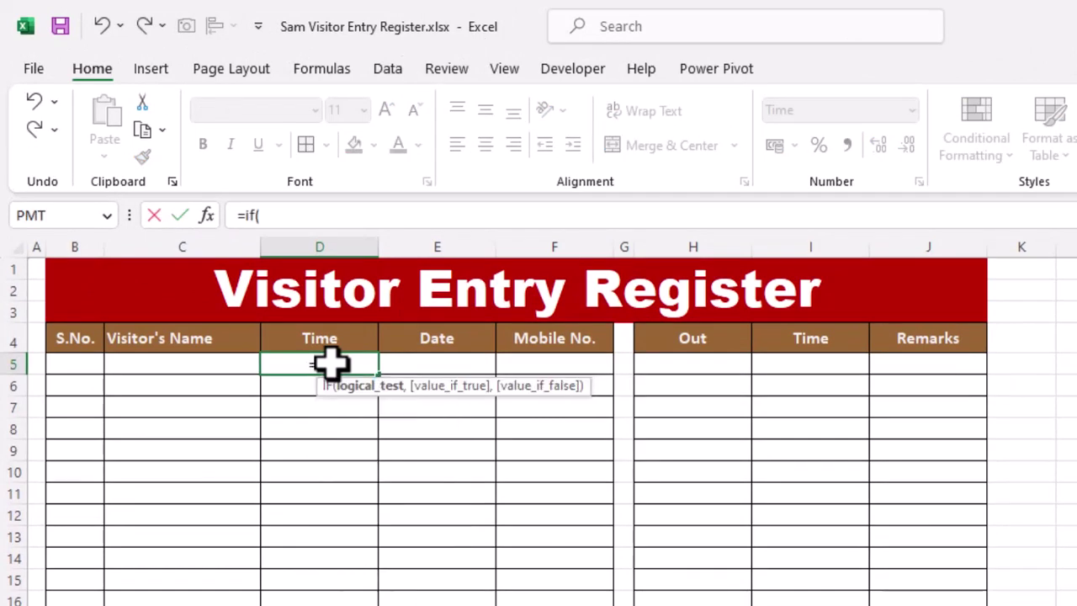
pyautogui.click(161, 370)
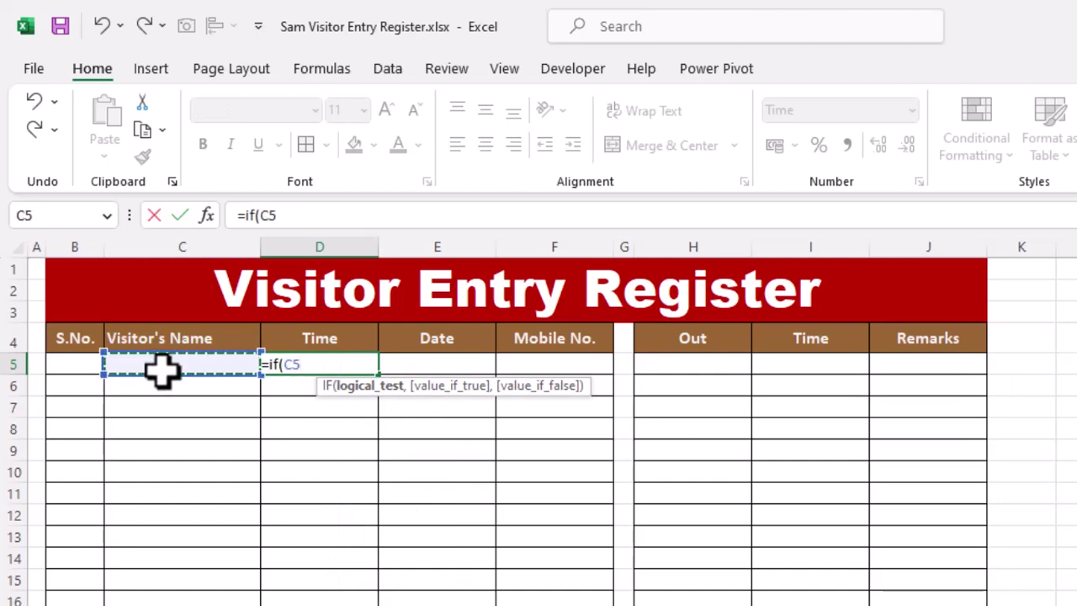
pyautogui.write('<>')
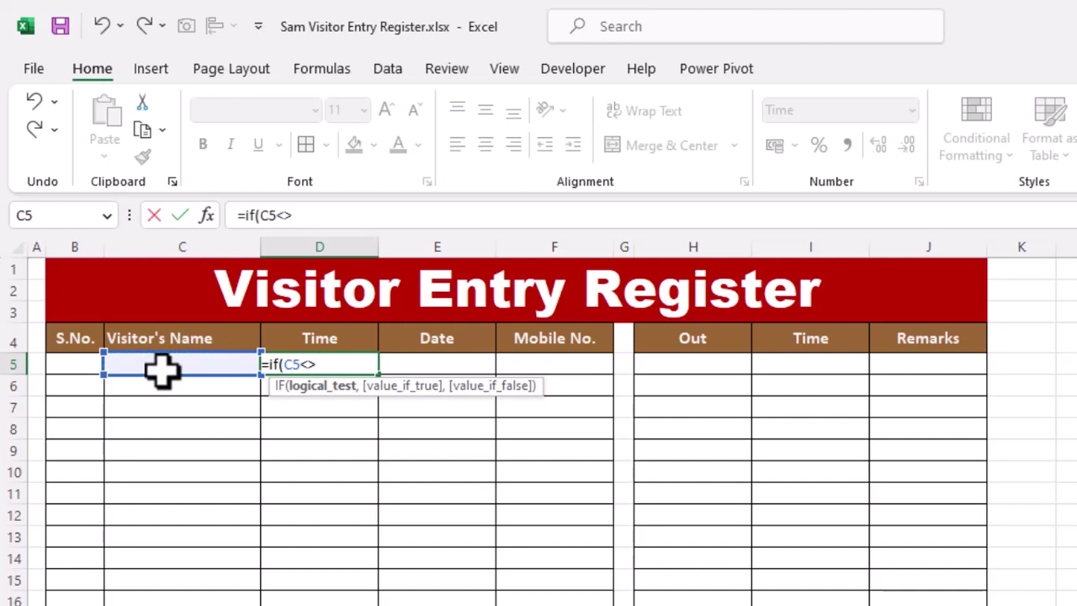
pyautogui.write('"",')
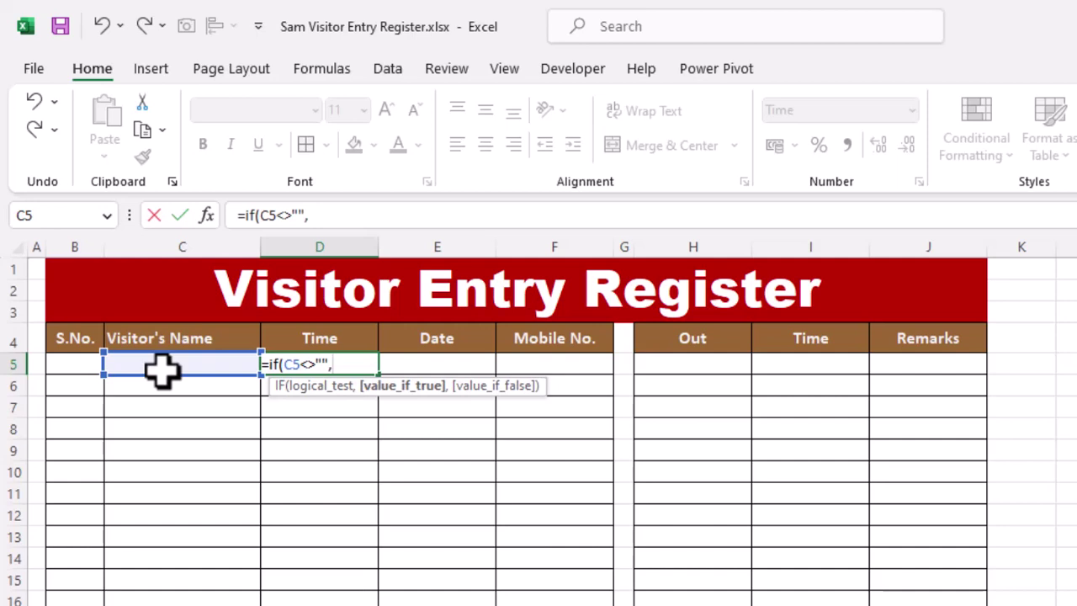
# Complete it as =IF(C5<>"",IF(D5<>"",D5,NOW()),"") and commit.
pyautogui.write('if(')
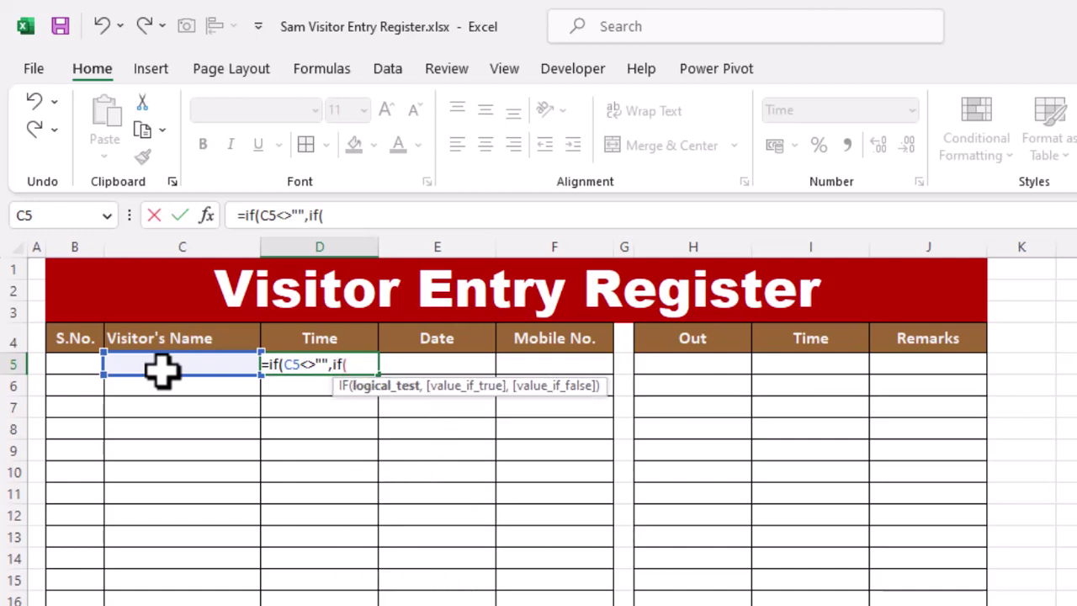
pyautogui.click(300, 386)
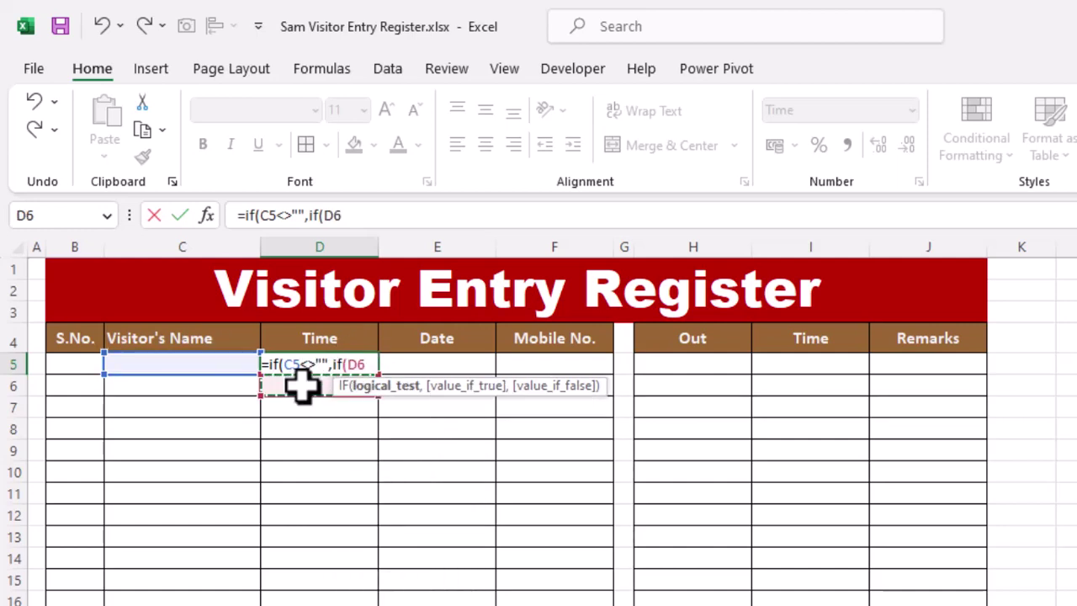
pyautogui.press('Up')
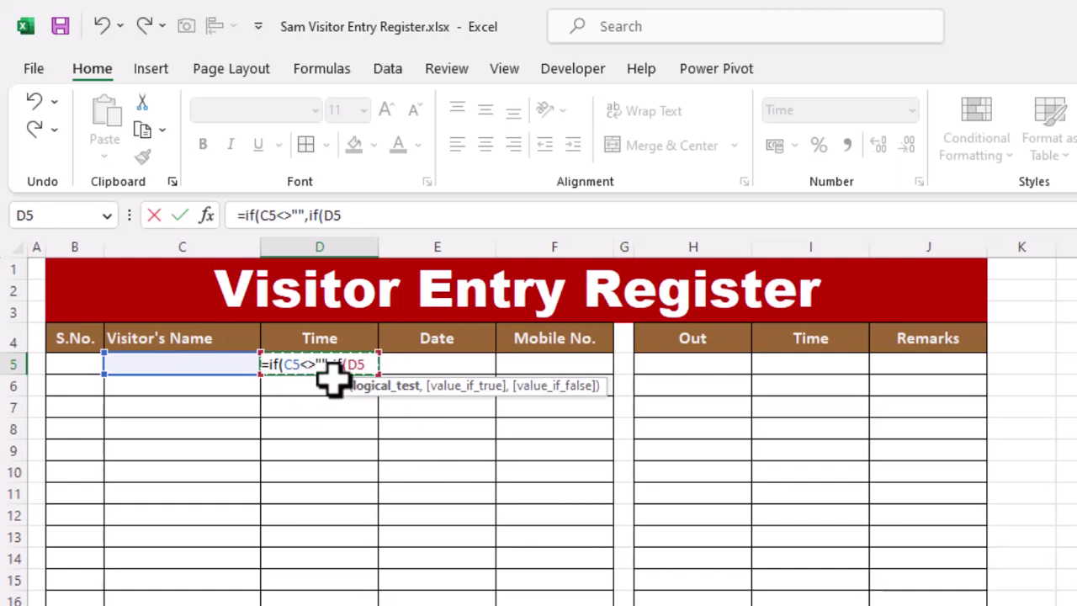
pyautogui.write('<')
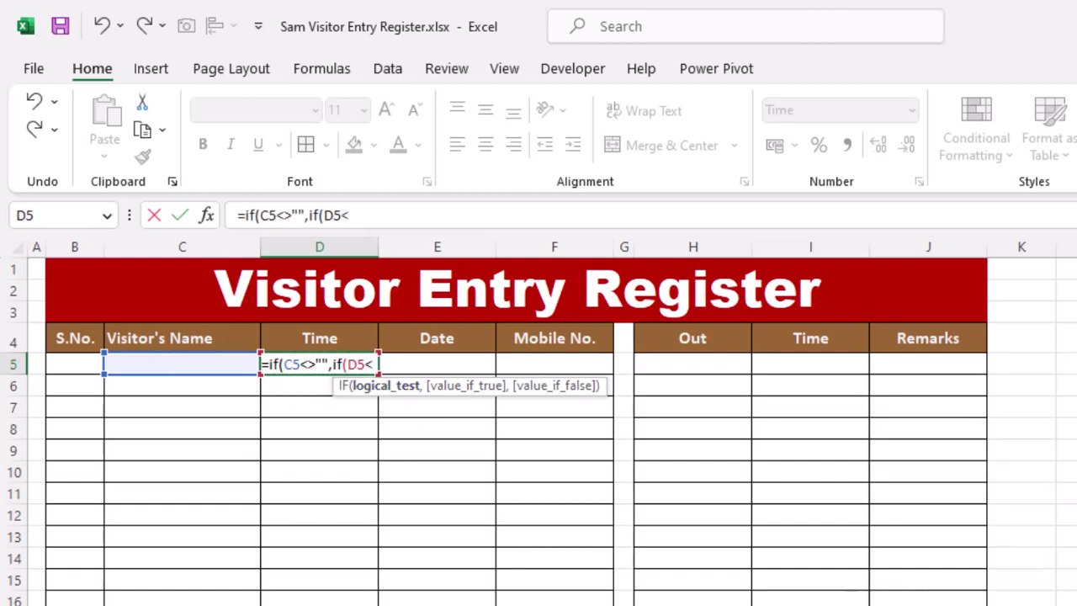
pyautogui.write('>')
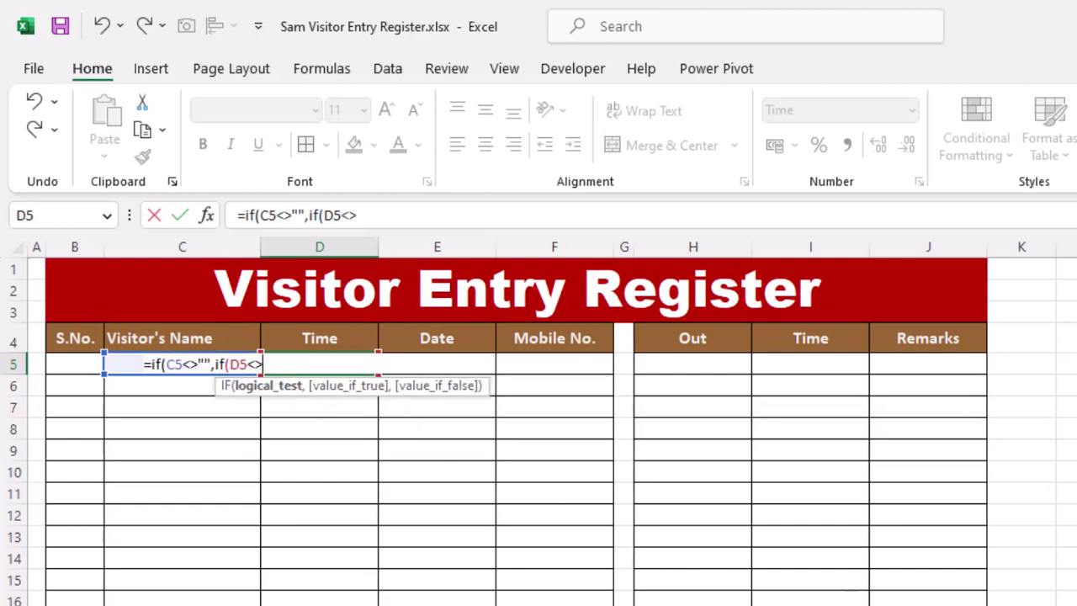
pyautogui.write('"",')
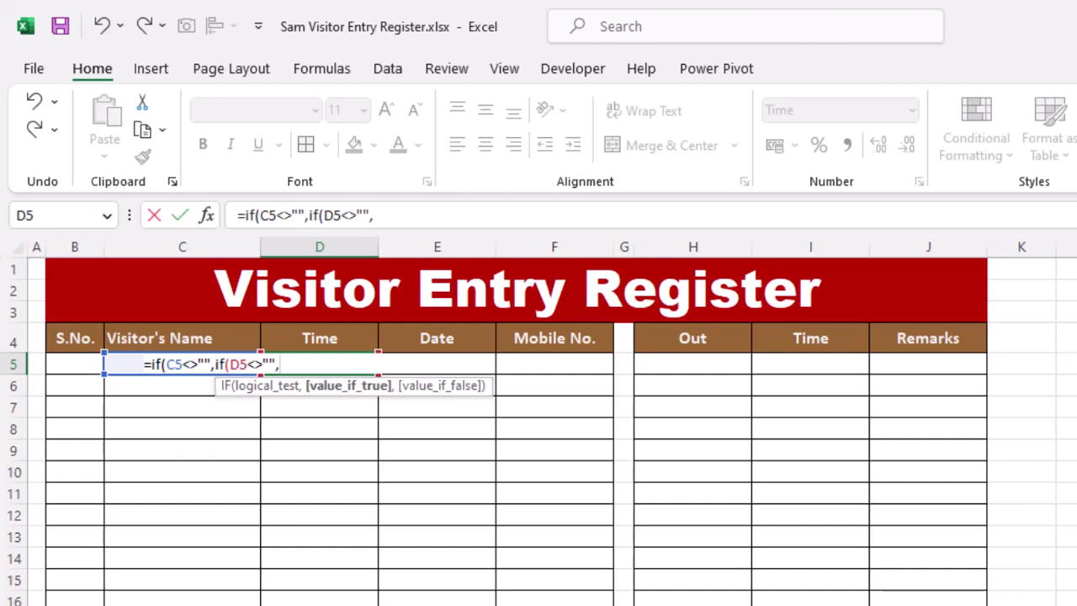
pyautogui.click(329, 409)
pyautogui.press('Up')
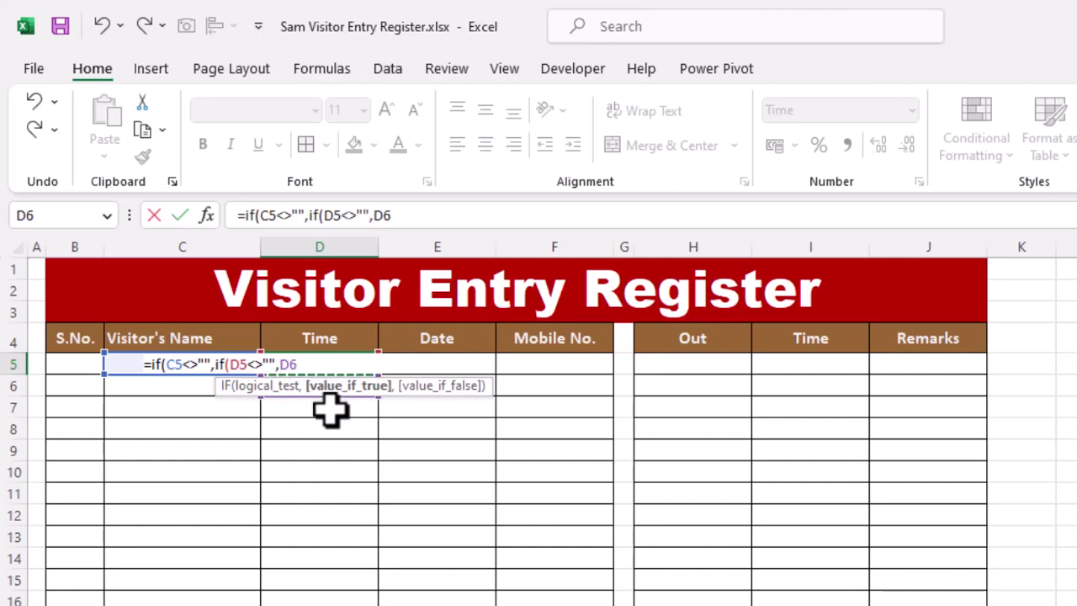
pyautogui.press('Up')
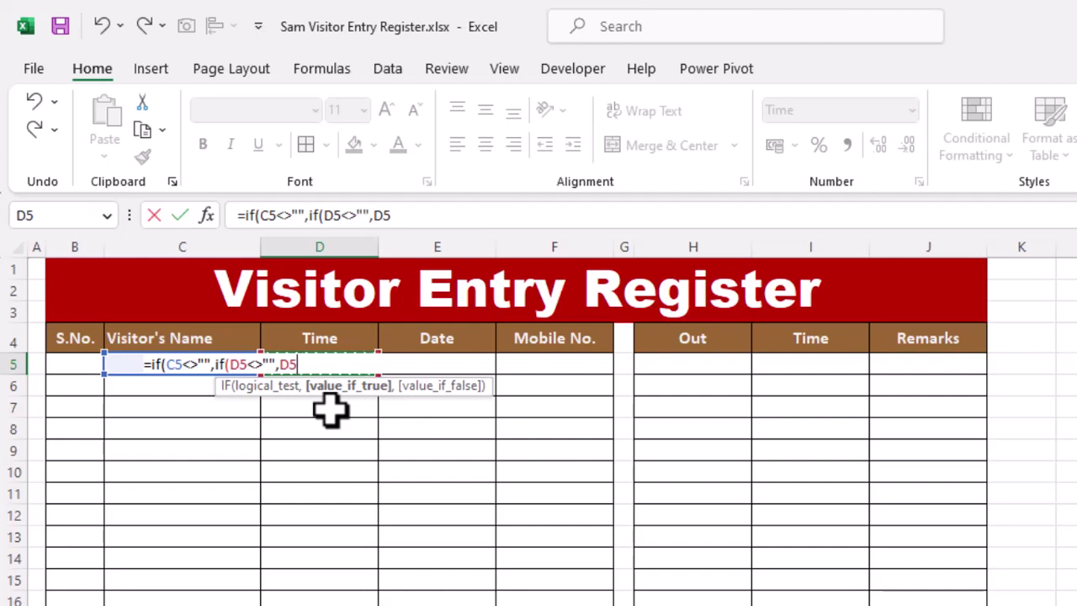
pyautogui.write(',')
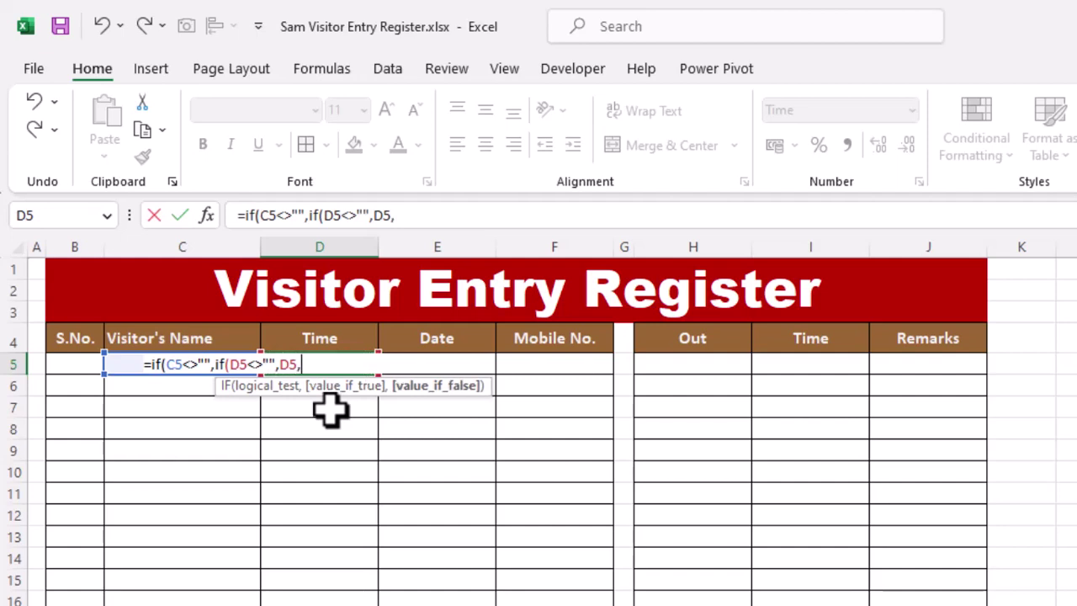
pyautogui.write('n')
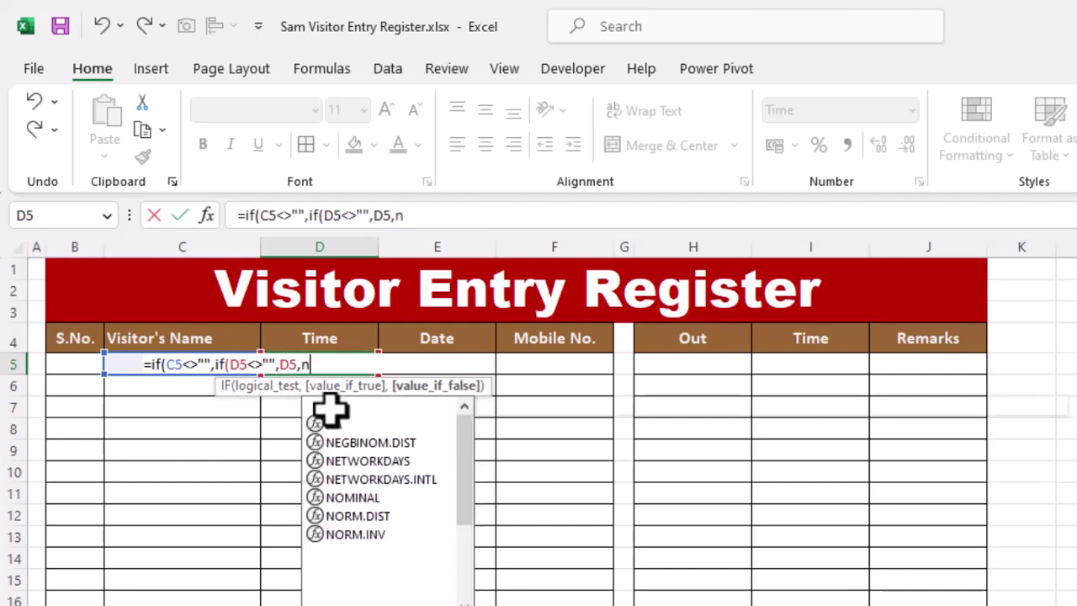
pyautogui.write('ow()')
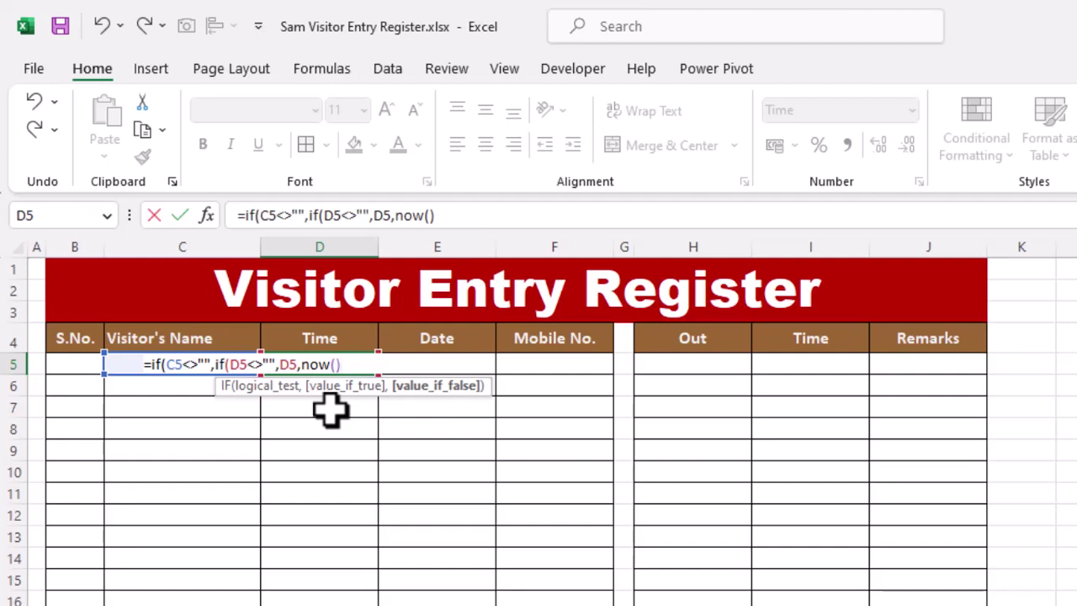
pyautogui.write('),')
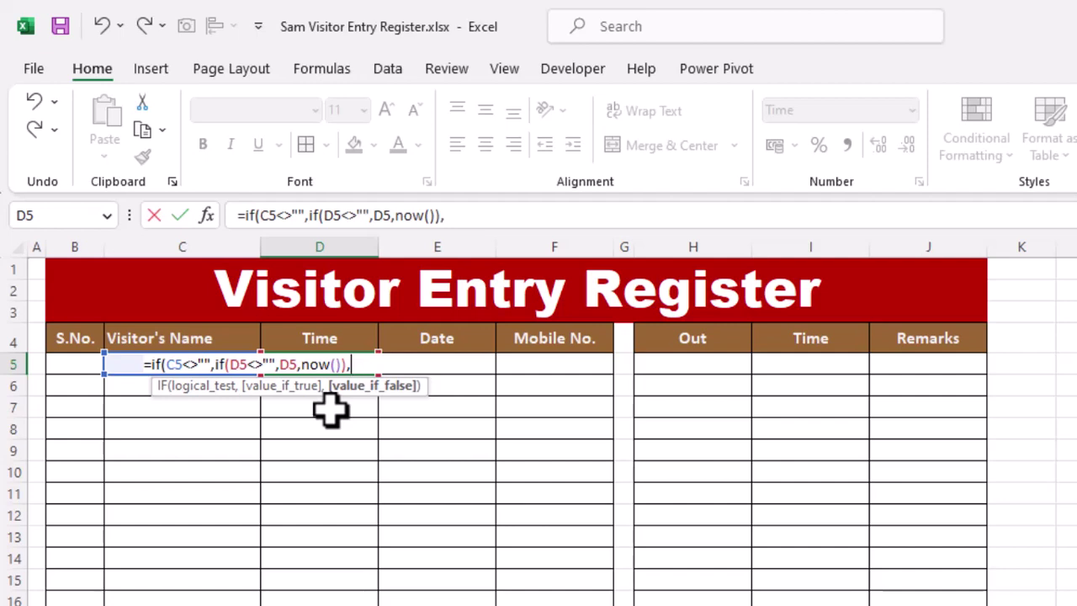
pyautogui.write('"")')
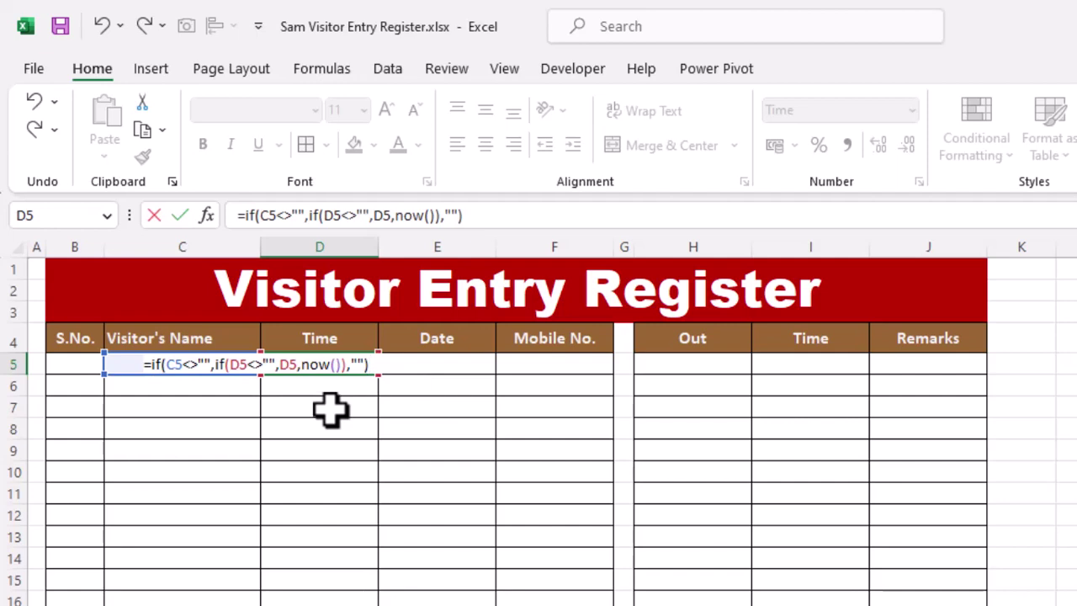
pyautogui.press('Return')
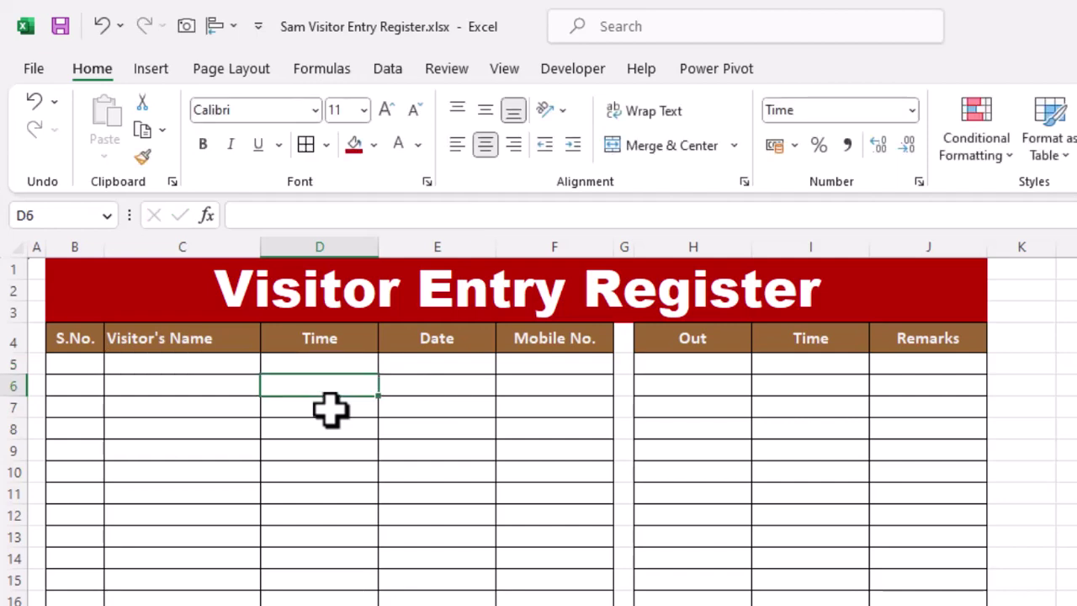
# Enter serial number 1 and the first visitor's name in row 5, stamping 12:32:20 PM.
pyautogui.click(76, 364)
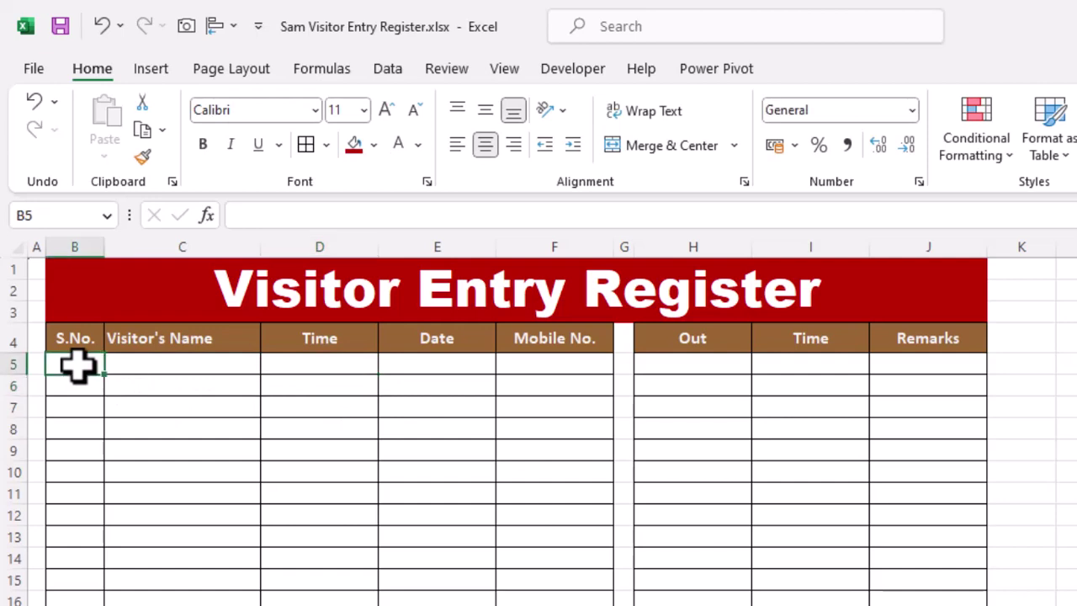
pyautogui.write('1')
pyautogui.press('Tab')
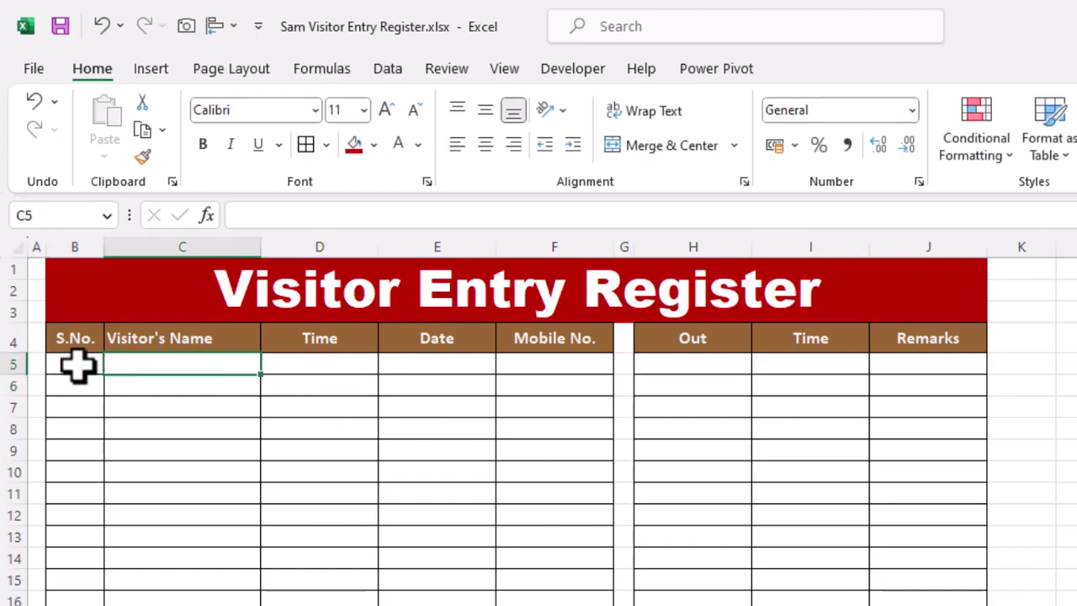
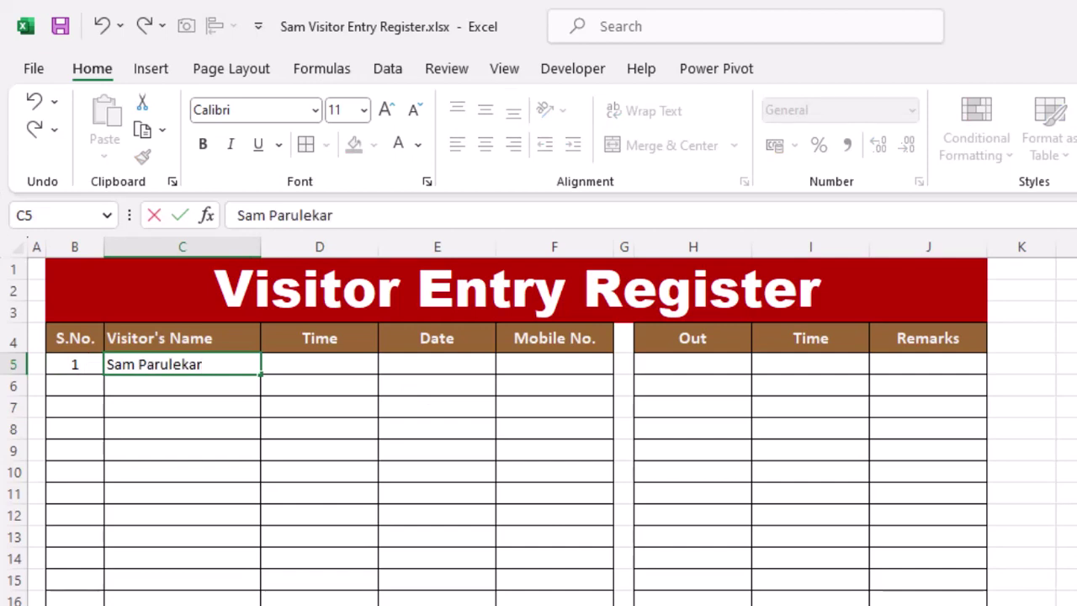
pyautogui.press('Return')
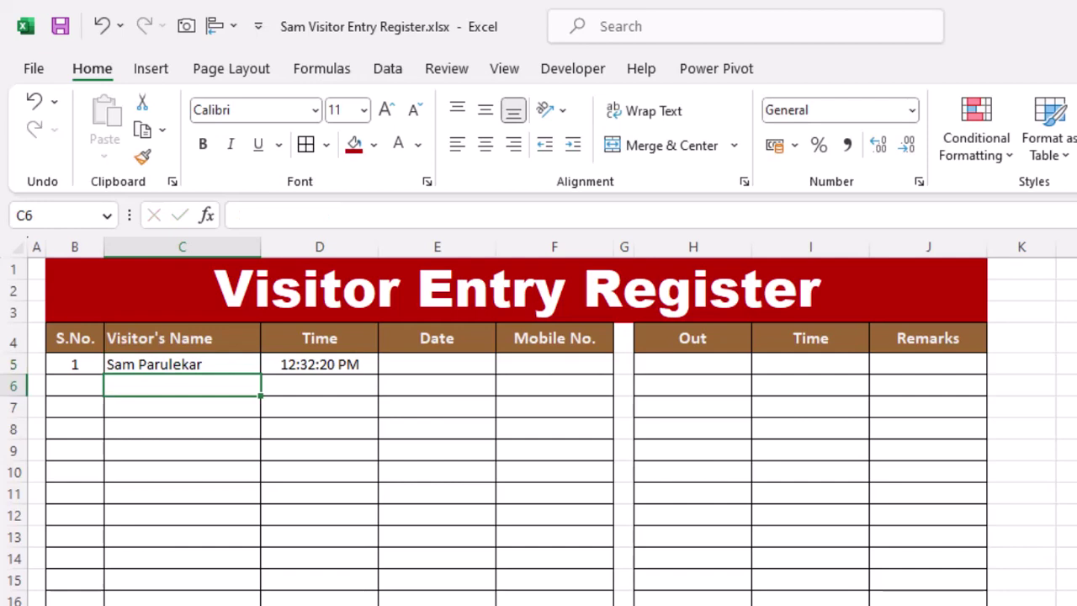
# Type scratch test names 'ss' and 's' down C10:C17 to test the stamping.
pyautogui.click(195, 462)
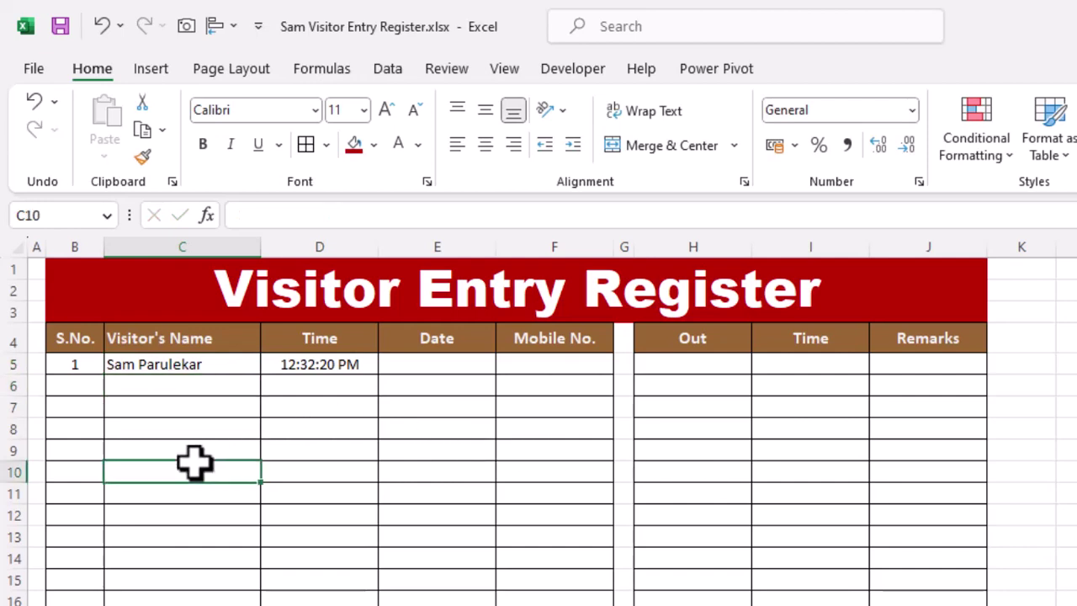
pyautogui.write('ss')
pyautogui.press('Return')
pyautogui.write('ss')
pyautogui.press('Return')
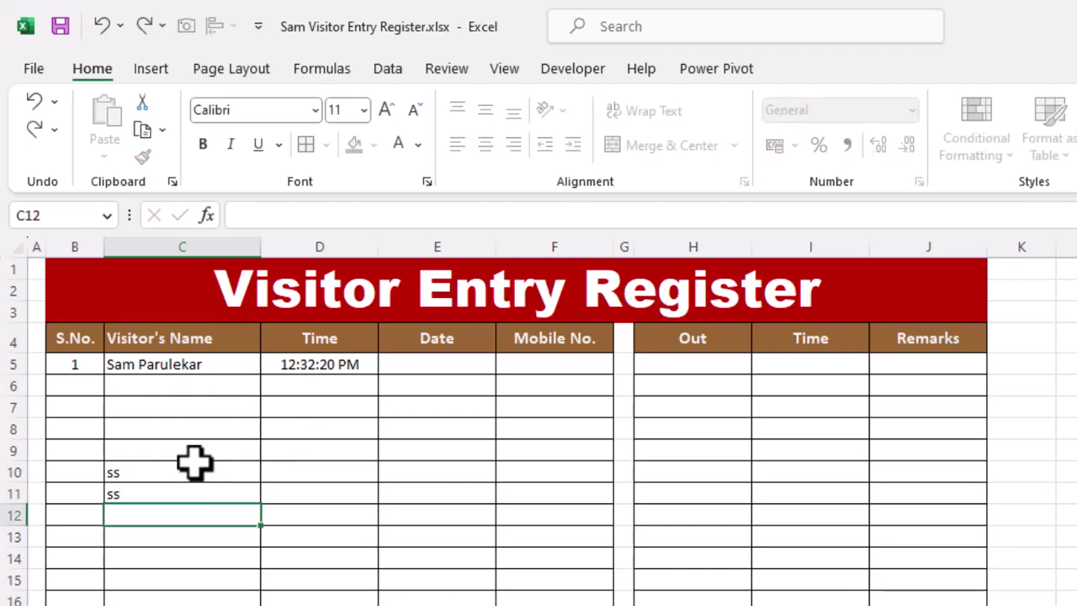
pyautogui.write('ss')
pyautogui.press('Return')
pyautogui.press('Return')
pyautogui.write('s')
pyautogui.press('Return')
pyautogui.write('ss')
pyautogui.press('Return')
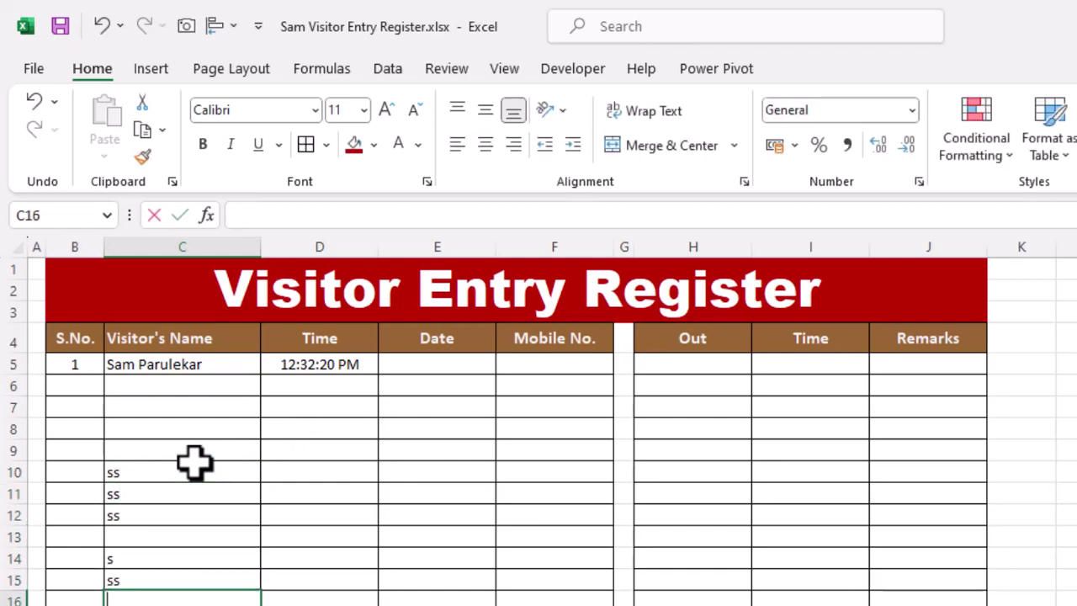
pyautogui.write('s')
pyautogui.press('Return')
pyautogui.write('ss')
pyautogui.press('Return')
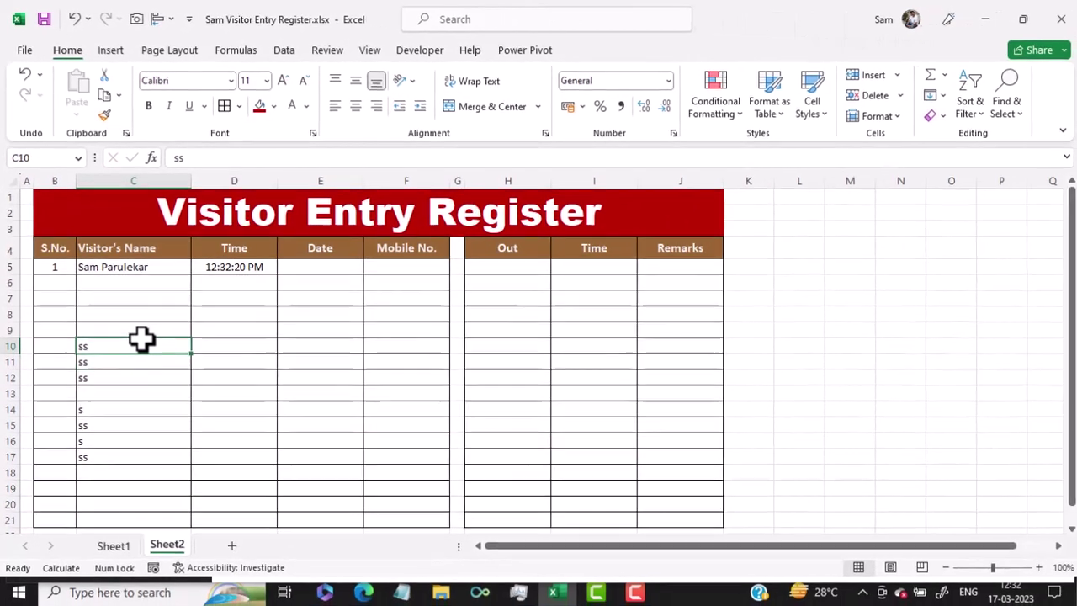
# Clear the scratch test names from C10:C17.
pyautogui.moveTo(195, 465); pyautogui.dragTo(170, 592)
pyautogui.moveTo(124, 434); pyautogui.dragTo(123, 454)
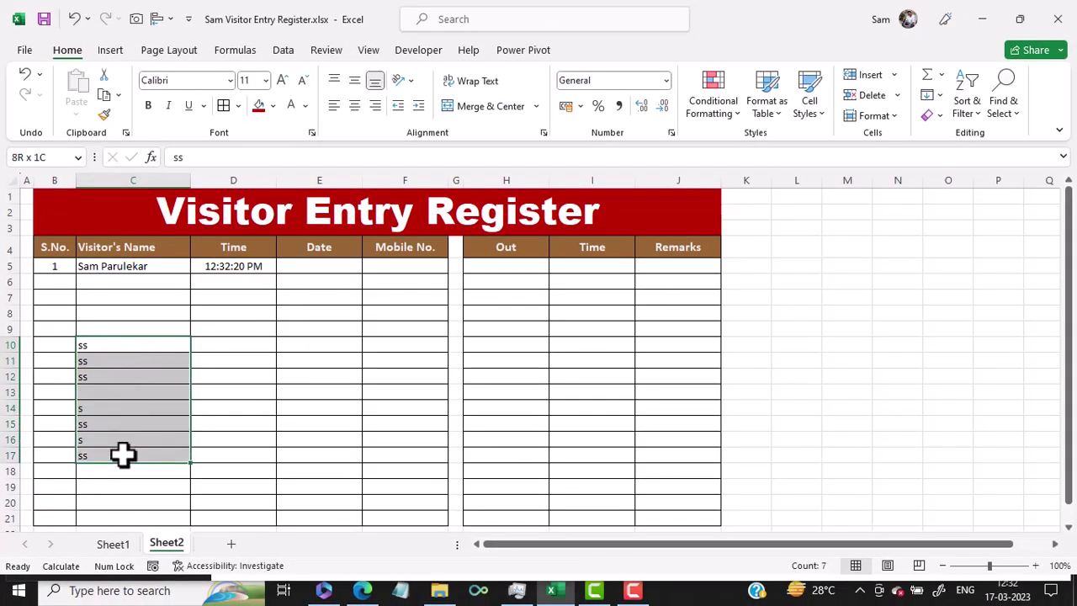
pyautogui.press('Delete')
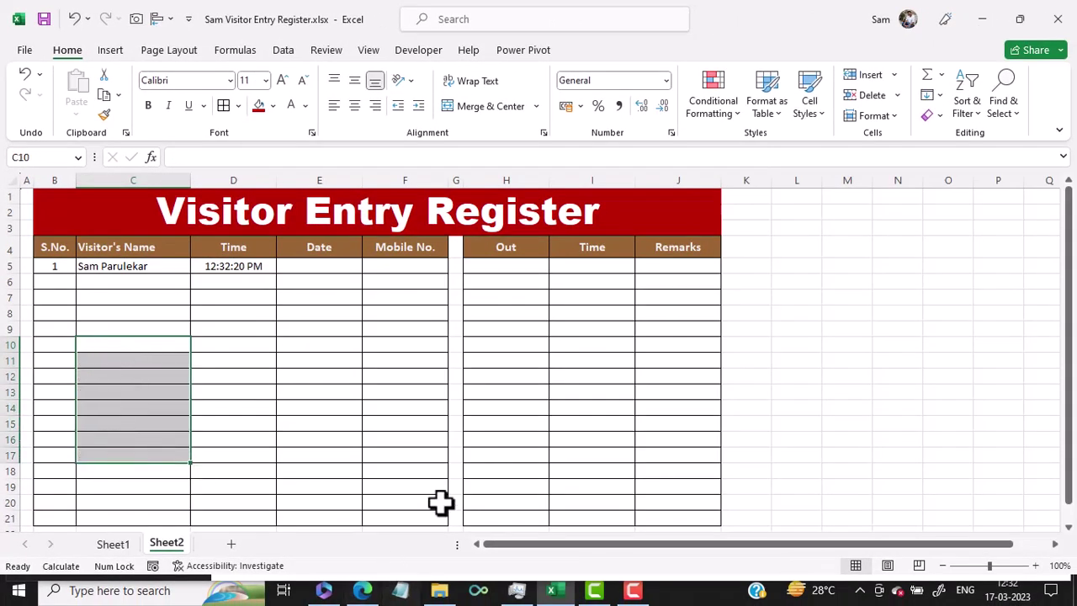
pyautogui.click(224, 264)
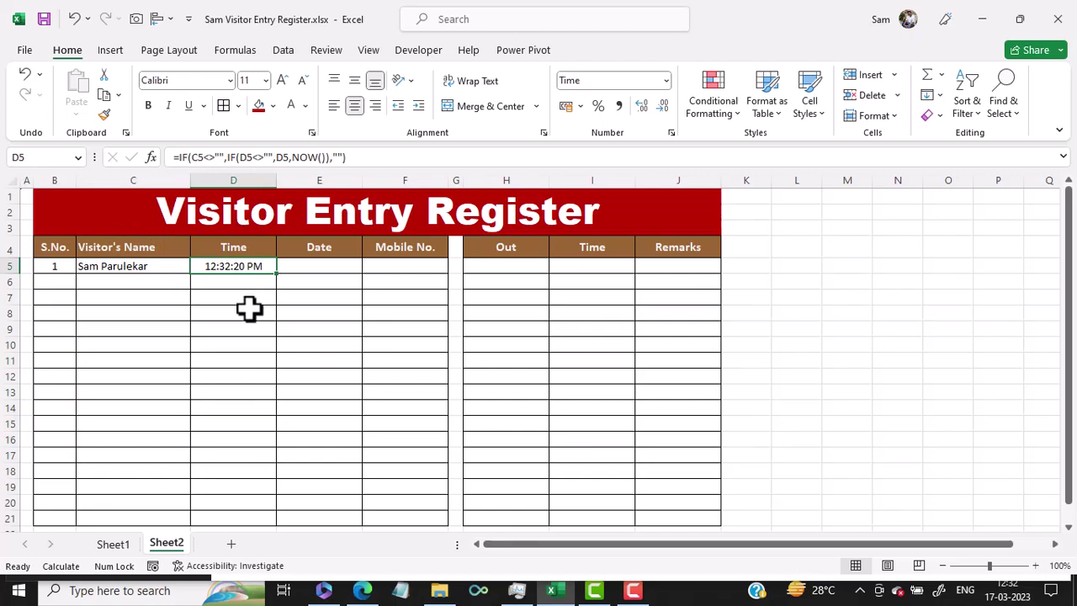
# Edit D5's formula =IF(C5<>"",IF(D5<>"",D5,NOW()),"") directly in the cell.
pyautogui.press('F2')
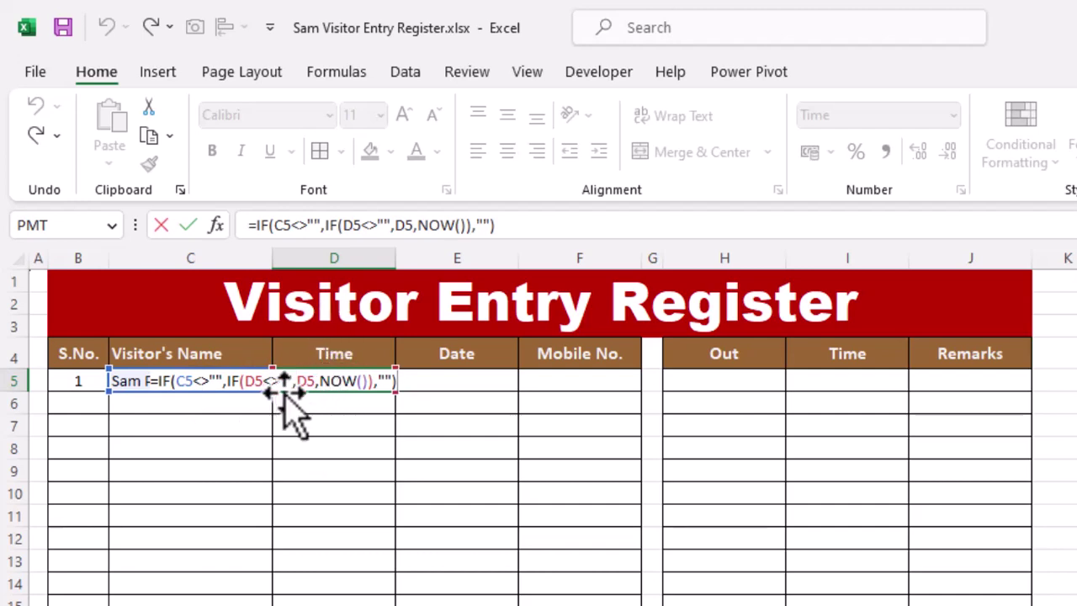
# Highlight the nested IF and NOW parts of D5's formula while editing.
pyautogui.doubleClick(305, 381)
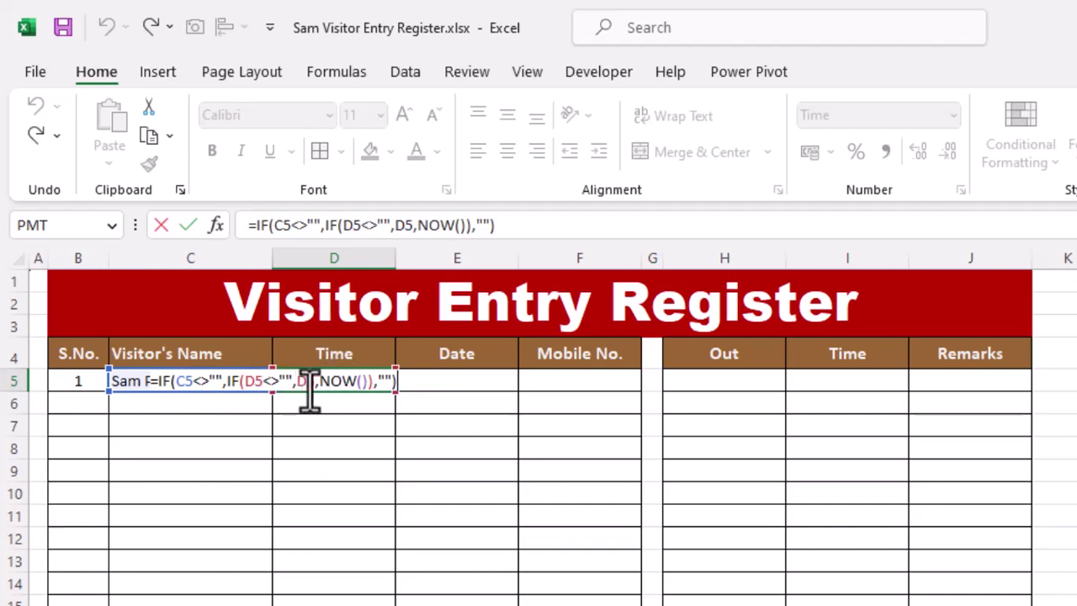
pyautogui.click(328, 383)
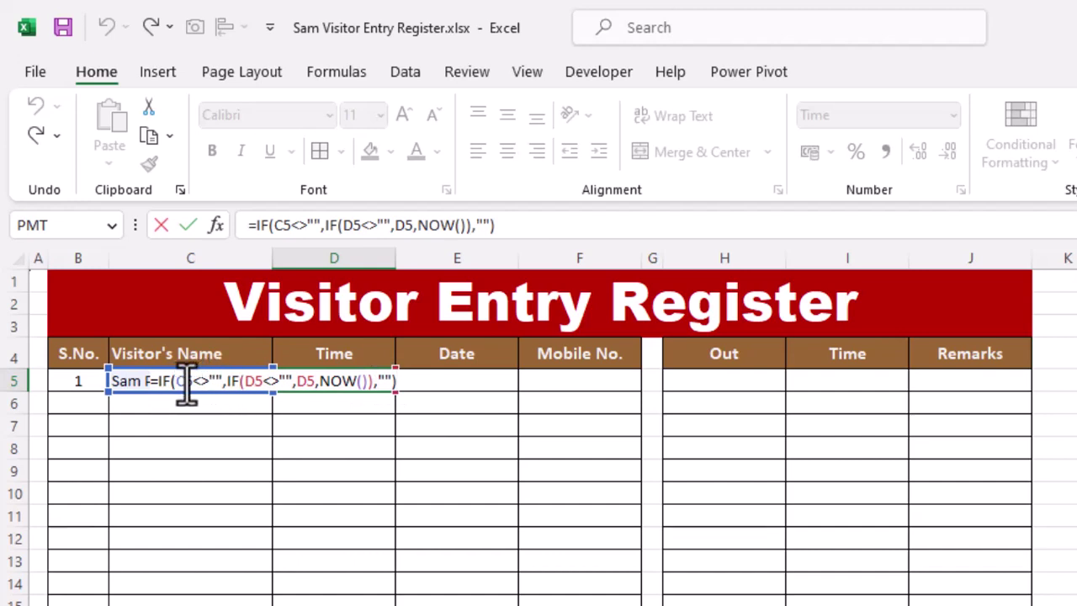
pyautogui.moveTo(223, 383); pyautogui.dragTo(389, 377)
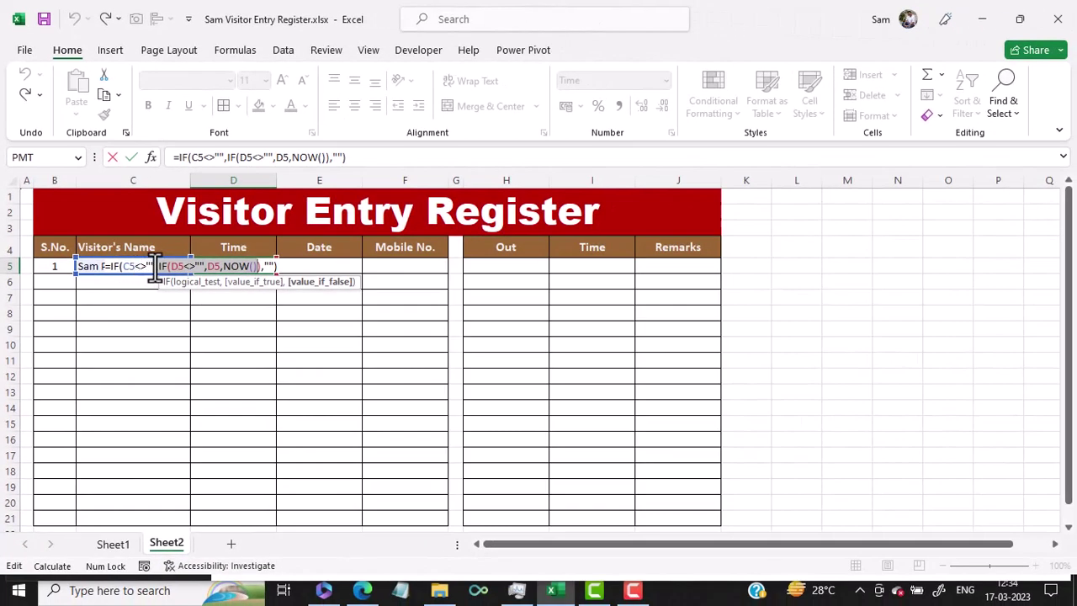
pyautogui.moveTo(155, 268); pyautogui.dragTo(188, 266)
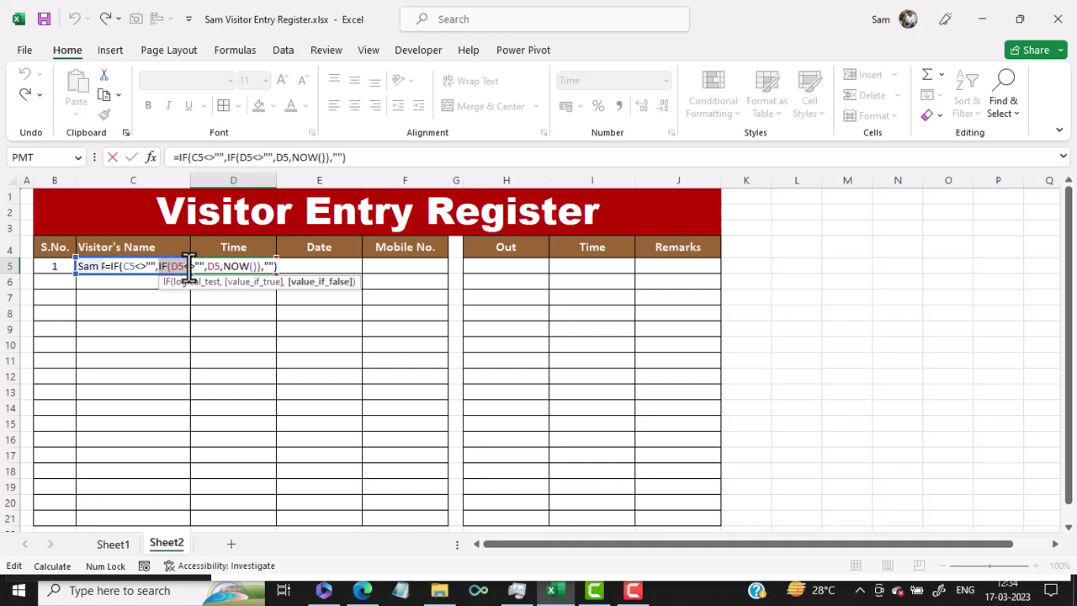
pyautogui.moveTo(190, 266); pyautogui.dragTo(197, 269)
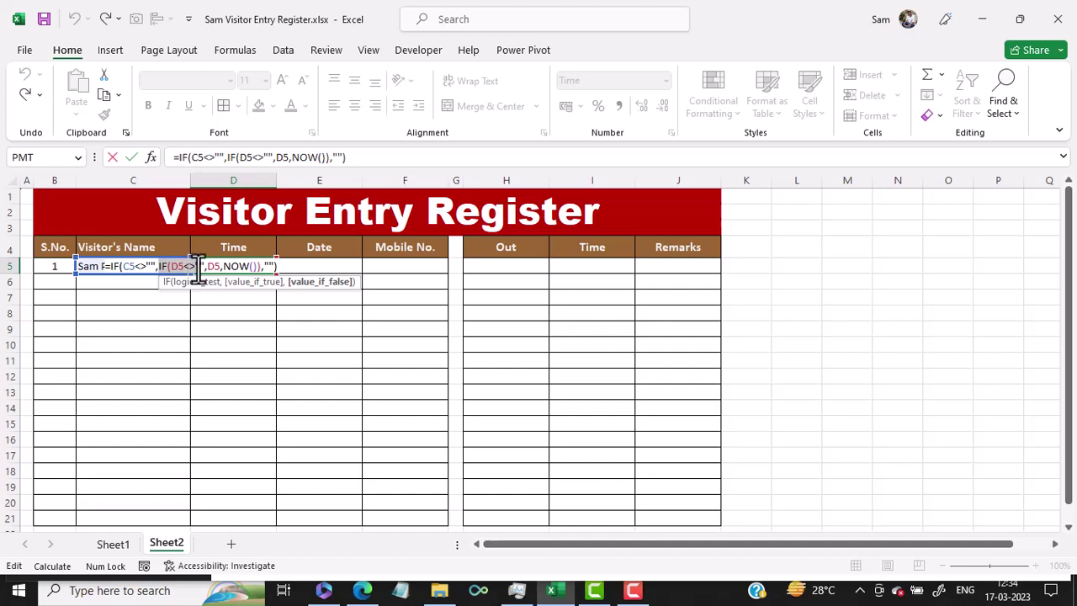
pyautogui.moveTo(197, 270); pyautogui.dragTo(197, 270)
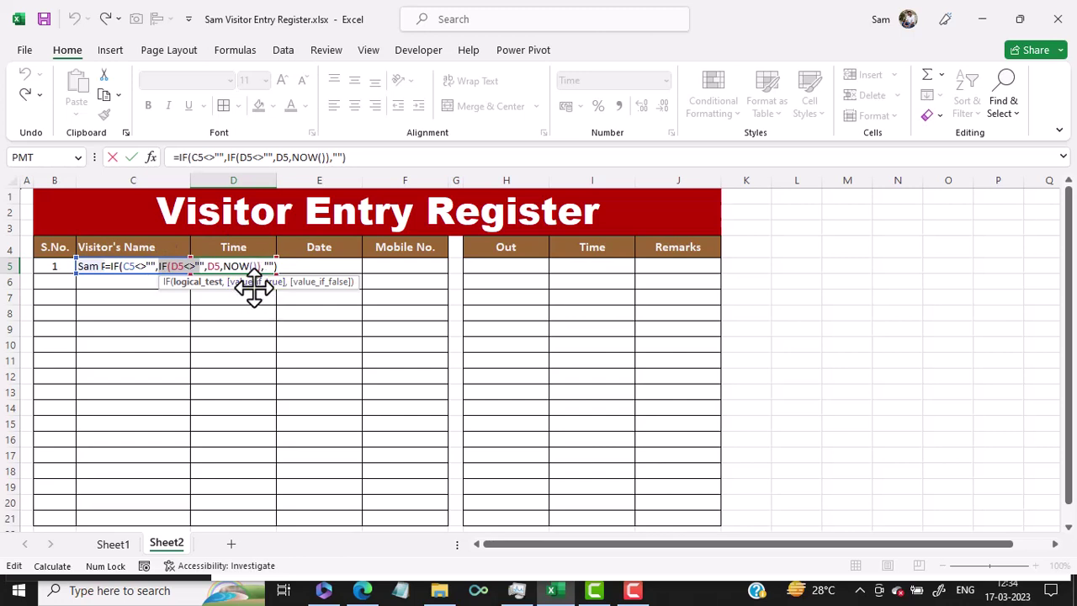
# Dismiss the formula error and cancel the broken edit, keeping D5's original formula.
pyautogui.click(343, 348)
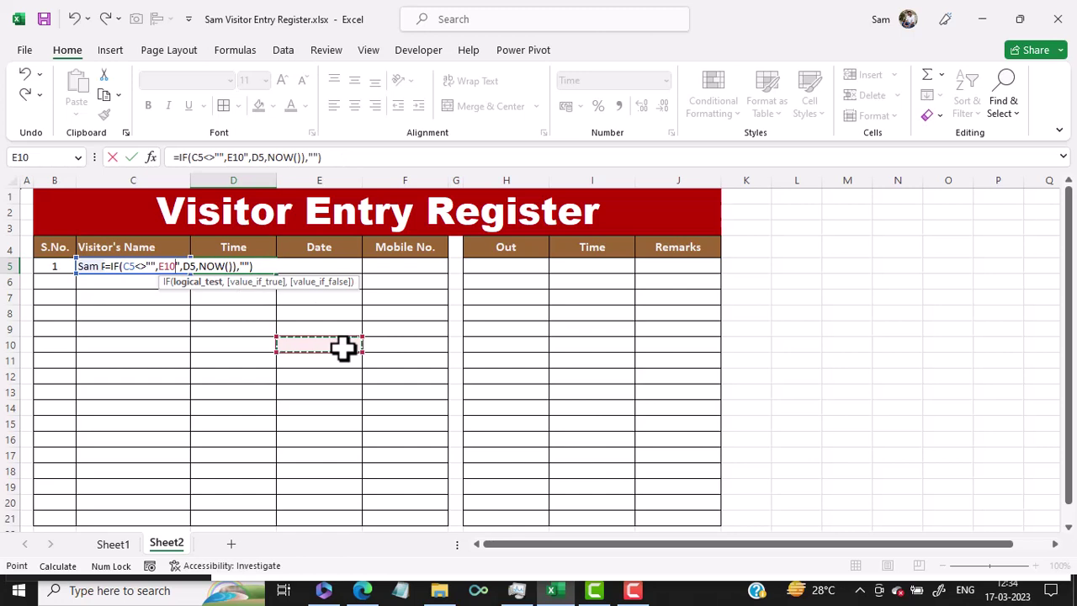
pyautogui.press('Return')
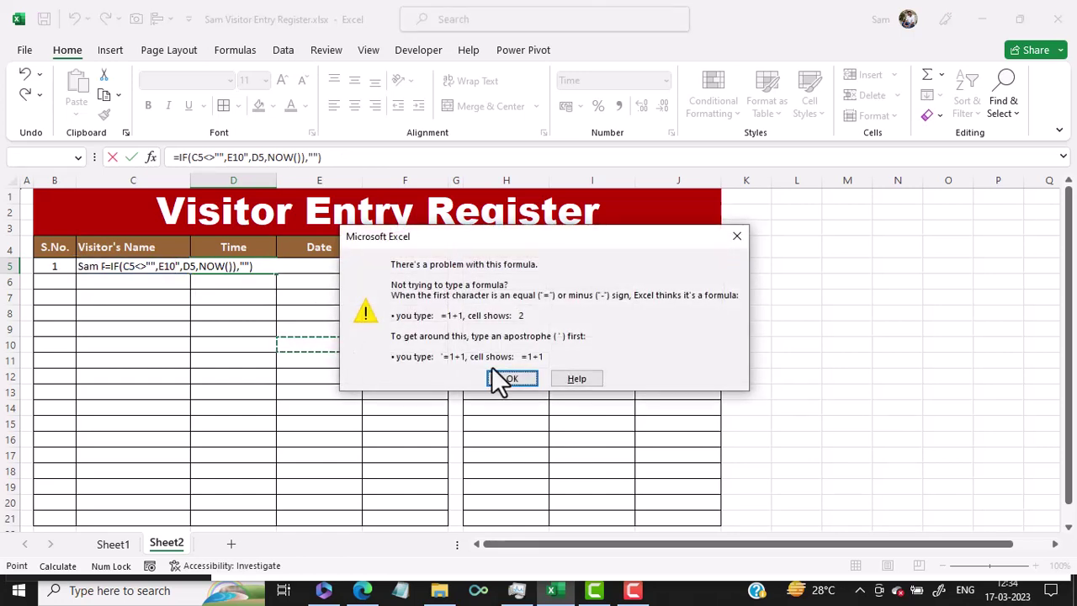
pyautogui.click(493, 373)
pyautogui.press('Escape')
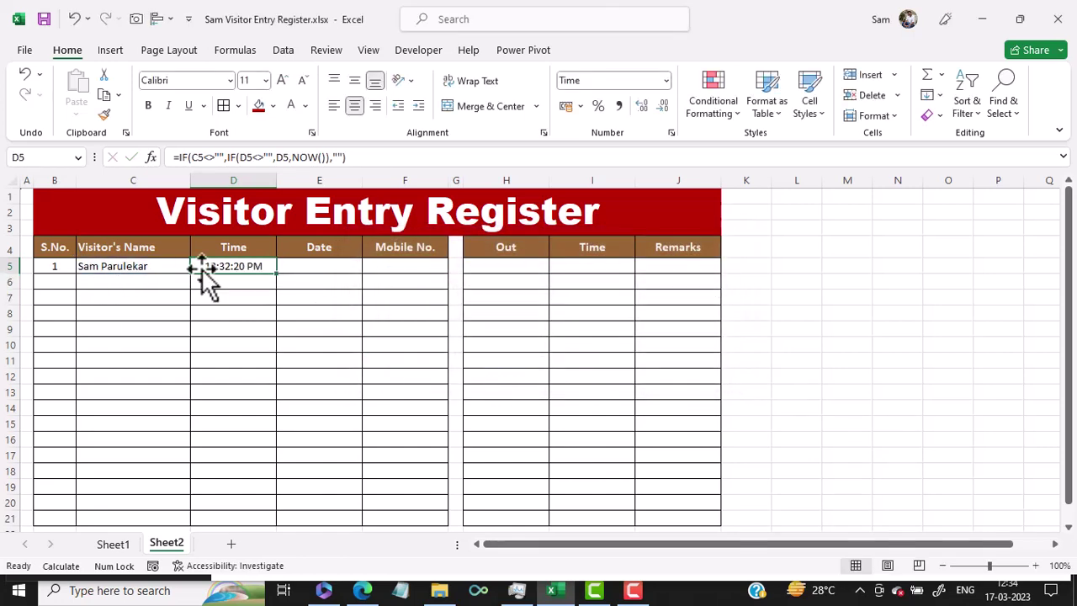
# Fill D5's formula down to D21 and enter the second visitor in C6, stamping 12:35:08 PM.
pyautogui.moveTo(277, 275); pyautogui.dragTo(257, 452)
pyautogui.scroll(2, 258, 452)
pyautogui.click(118, 284)
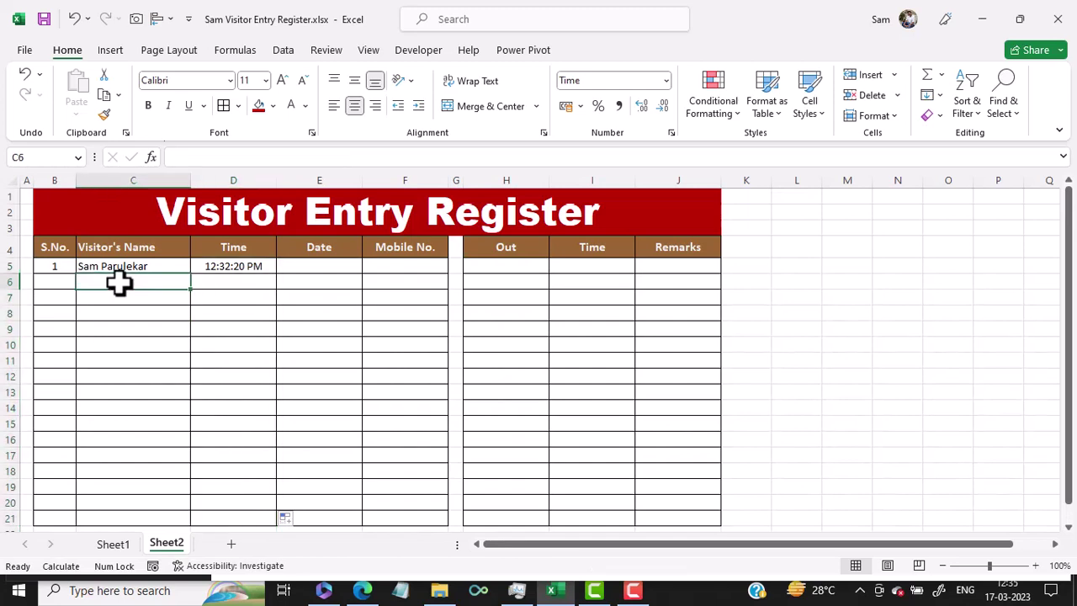
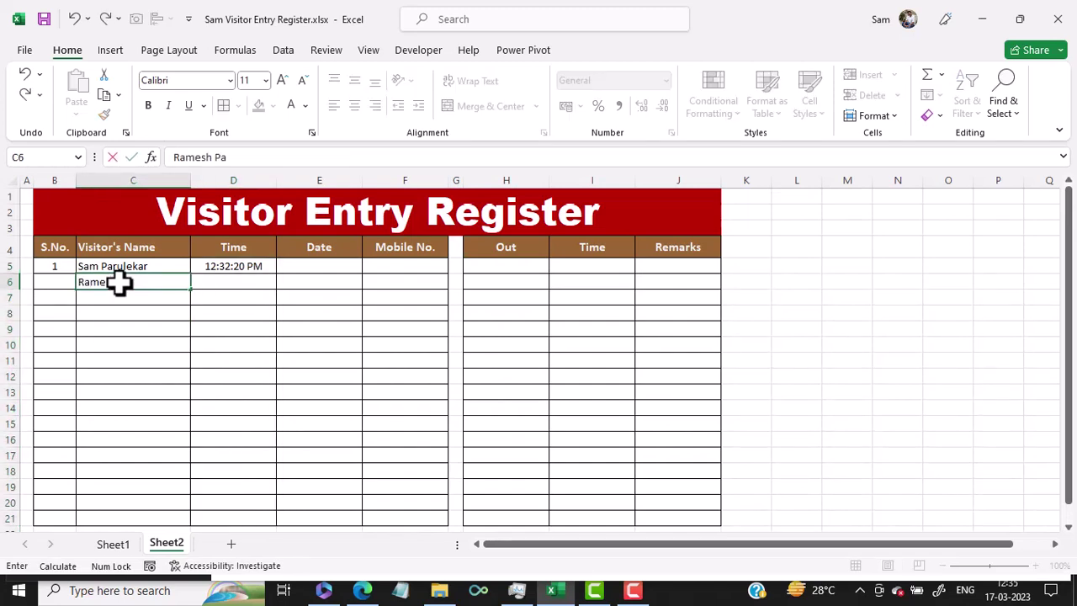
pyautogui.press('Return')
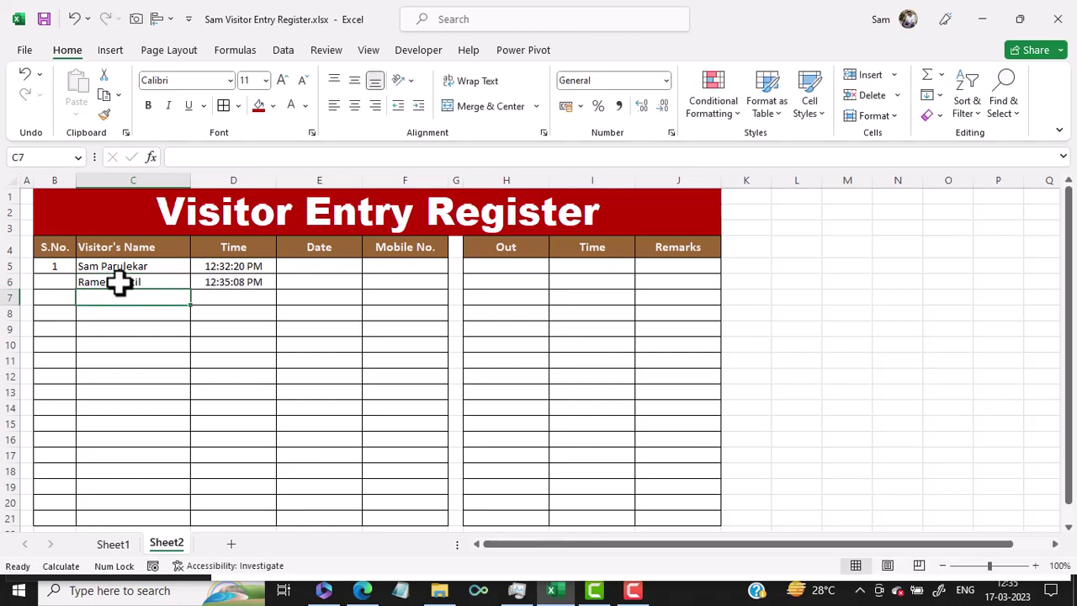
pyautogui.click(263, 282)
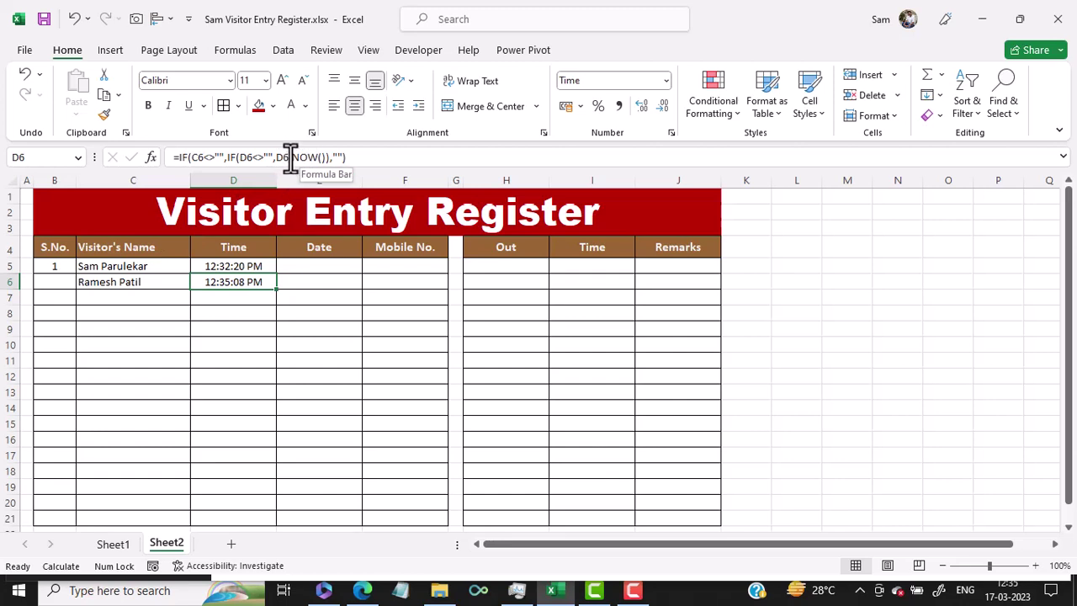
pyautogui.moveTo(290, 156); pyautogui.dragTo(326, 157)
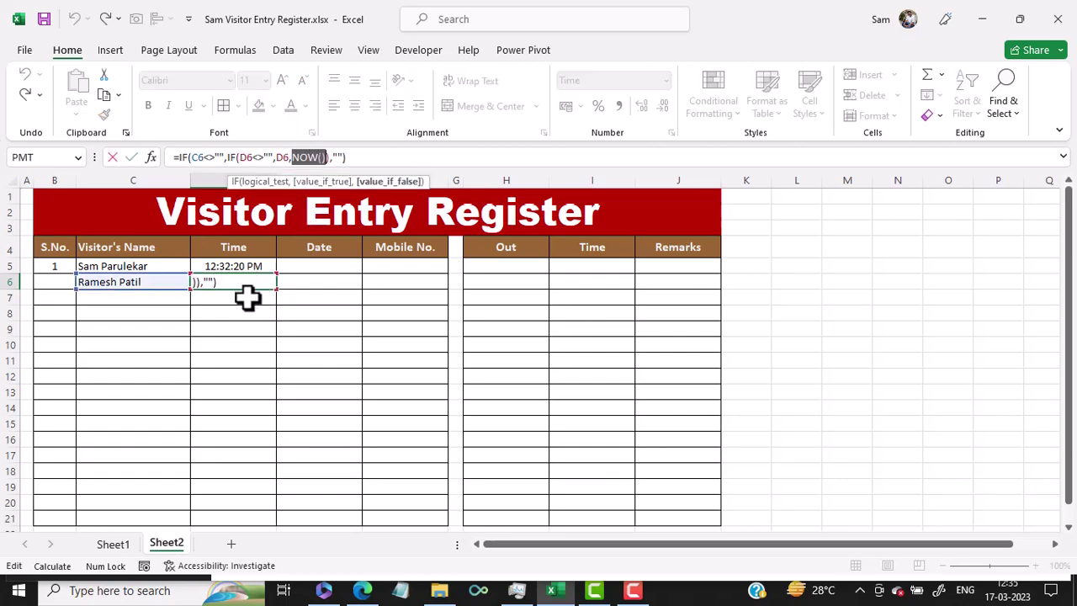
pyautogui.press('Escape')
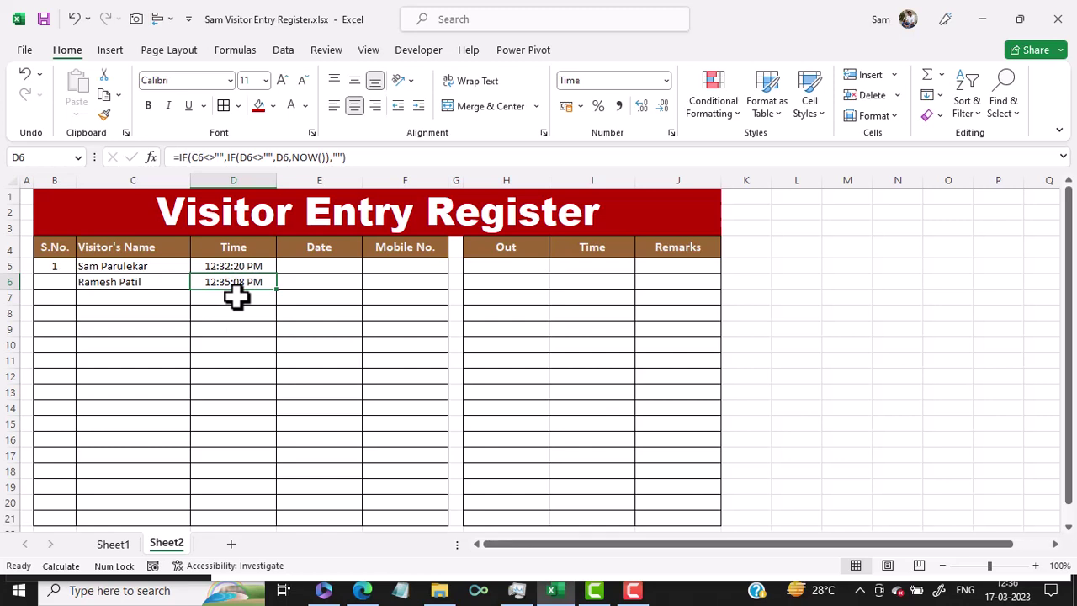
# Copy D5's timestamp formula into E5 and select E5:E21 in the Date column.
pyautogui.click(248, 266)
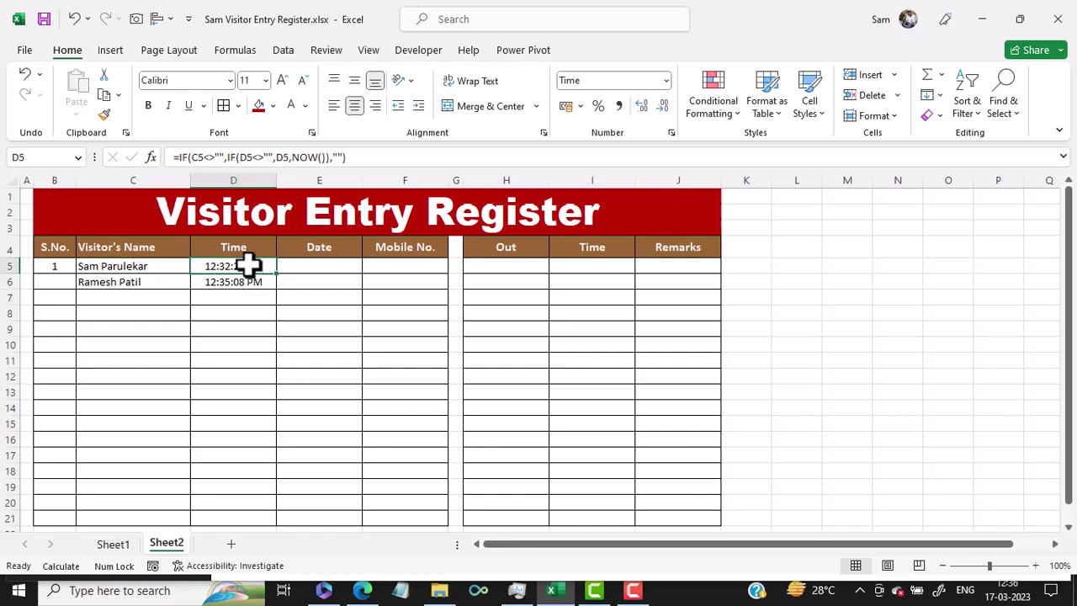
pyautogui.hotkey('ctrl', 'c')
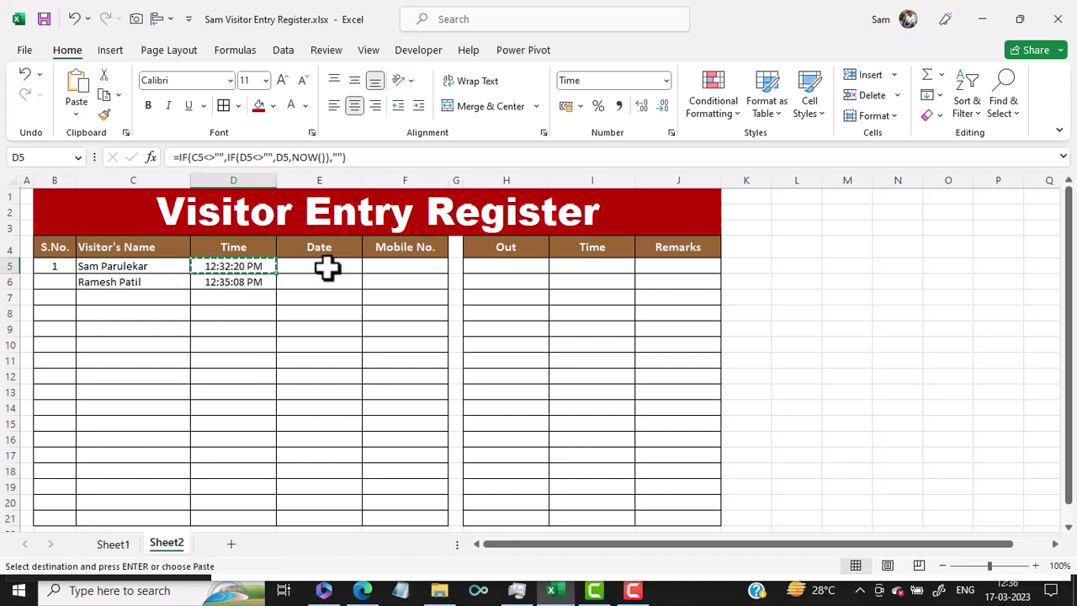
pyautogui.click(327, 267)
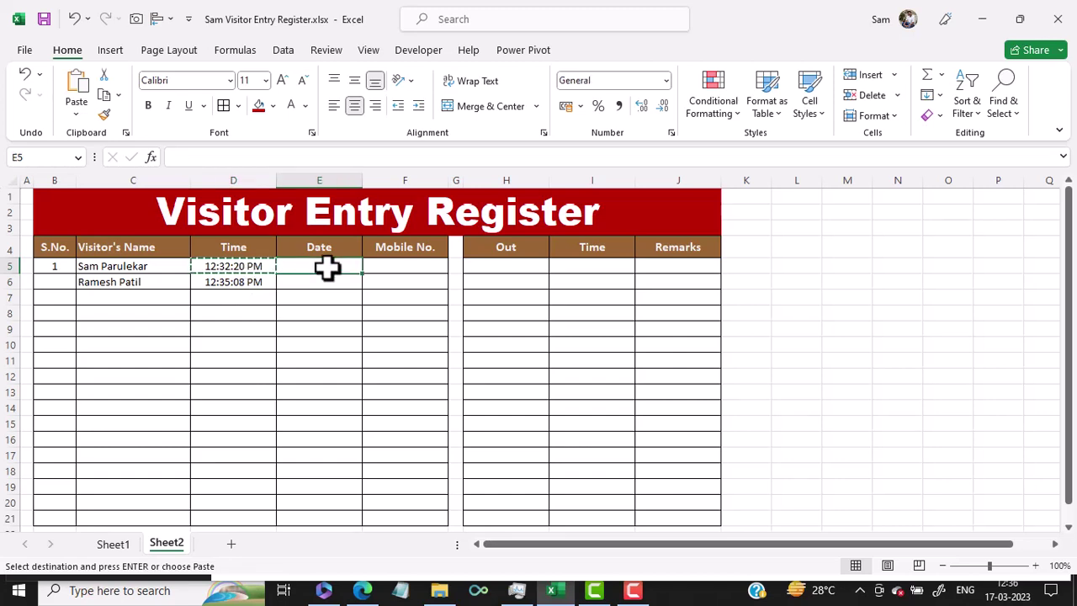
pyautogui.hotkey('ctrl', 'v')
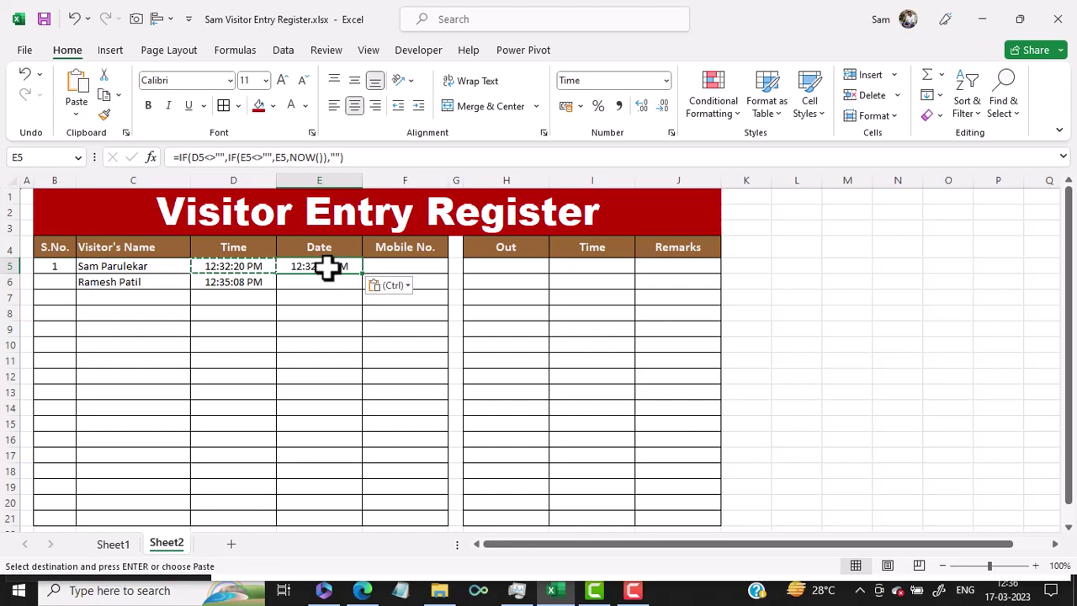
pyautogui.moveTo(328, 268); pyautogui.dragTo(325, 512)
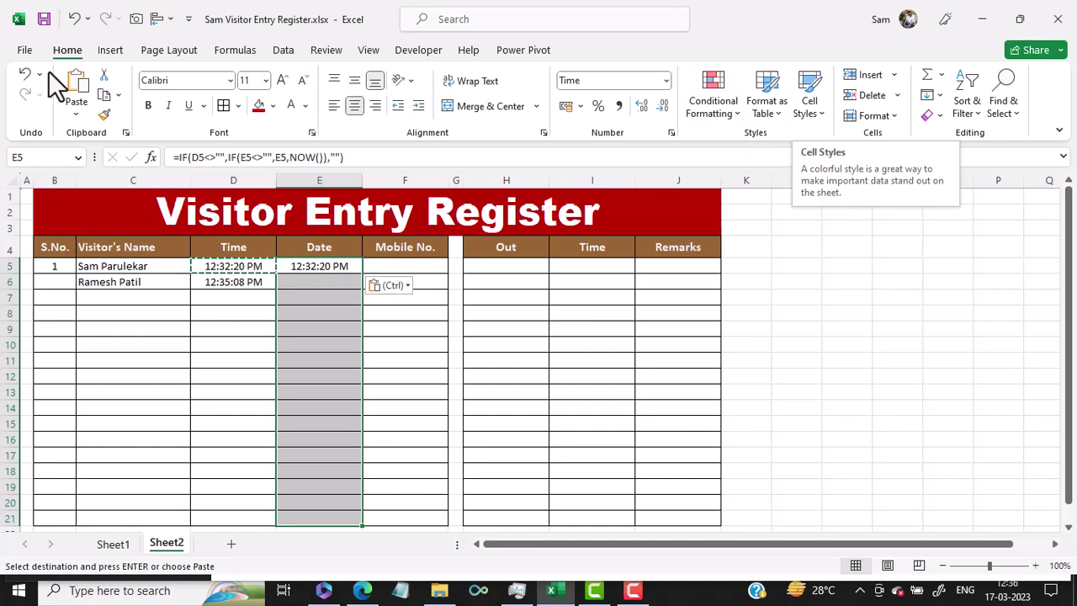
# Format the Date column with the 14-03-2012 day-month-year Date type so E5 shows 17-03-2023.
pyautogui.click(892, 115)
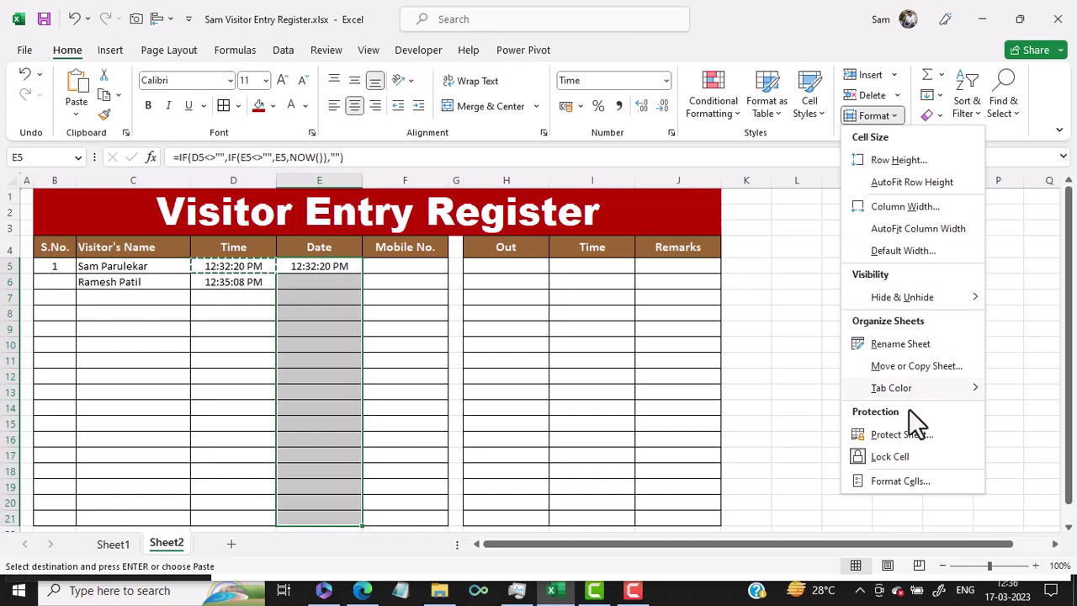
pyautogui.click(915, 478)
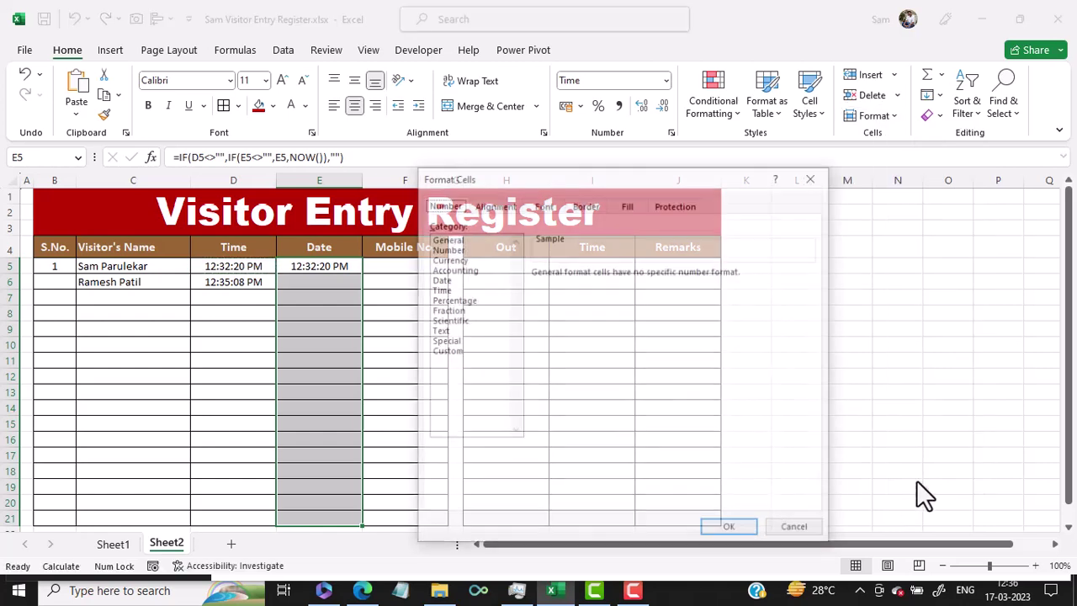
pyautogui.click(449, 280)
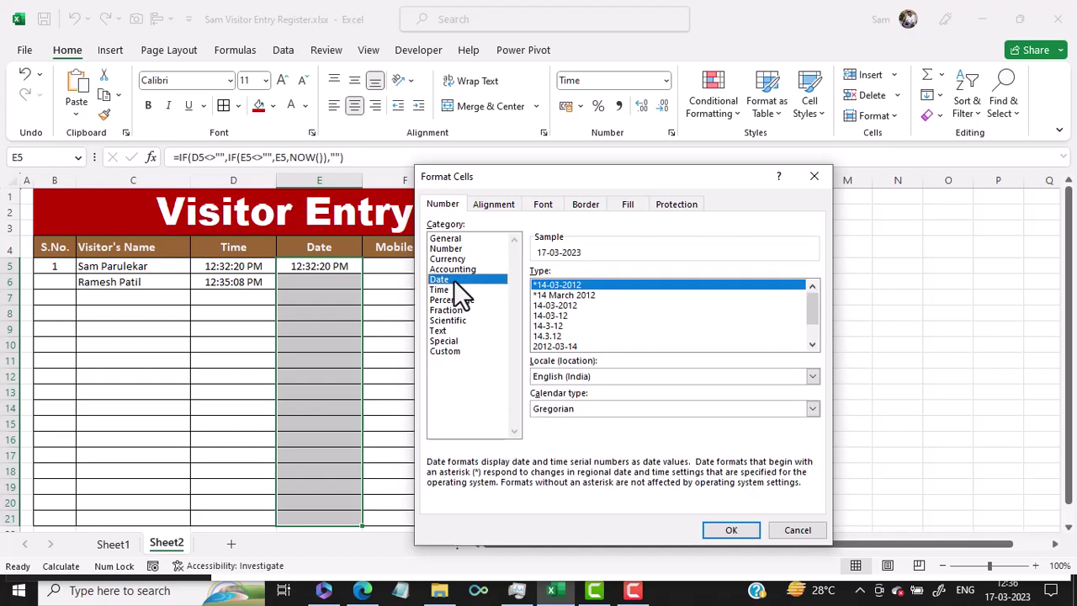
pyautogui.click(579, 306)
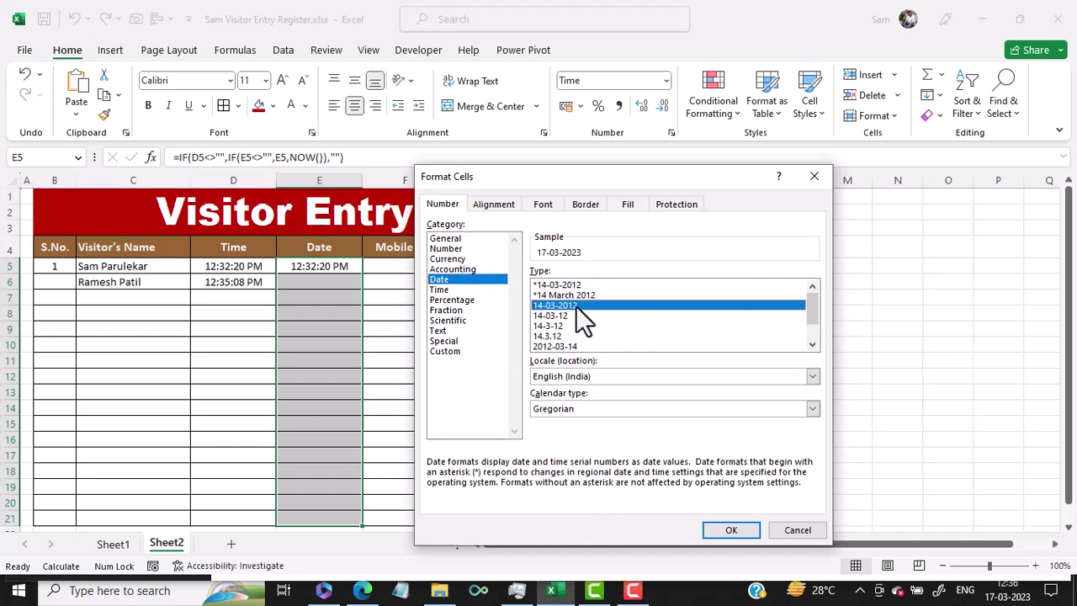
pyautogui.click(726, 531)
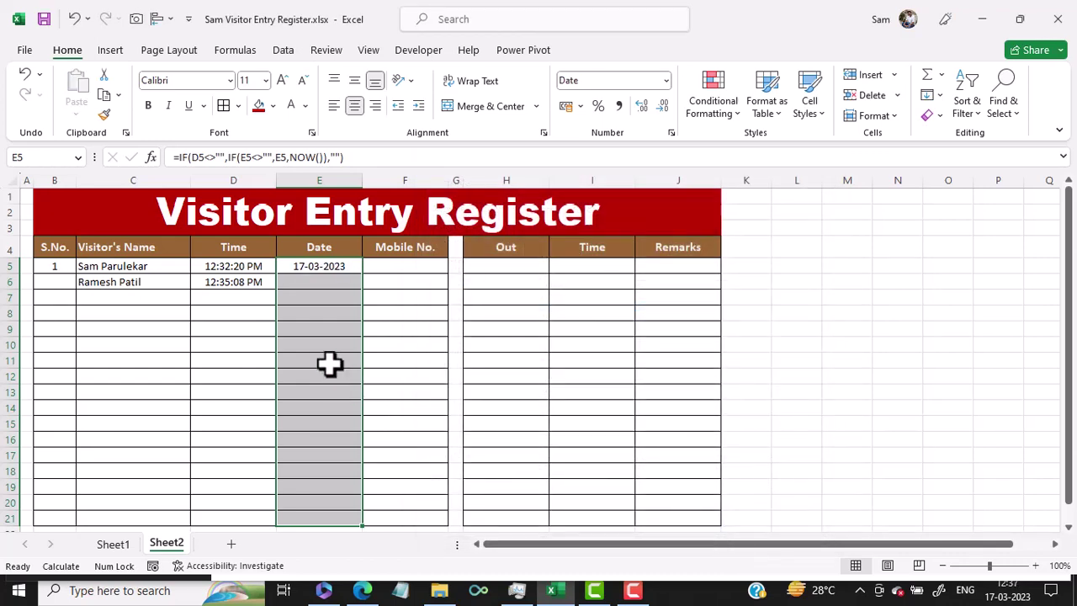
# Fill the E5 date formula down to E21 and enter the third visitor's name in C7.
pyautogui.click(318, 268)
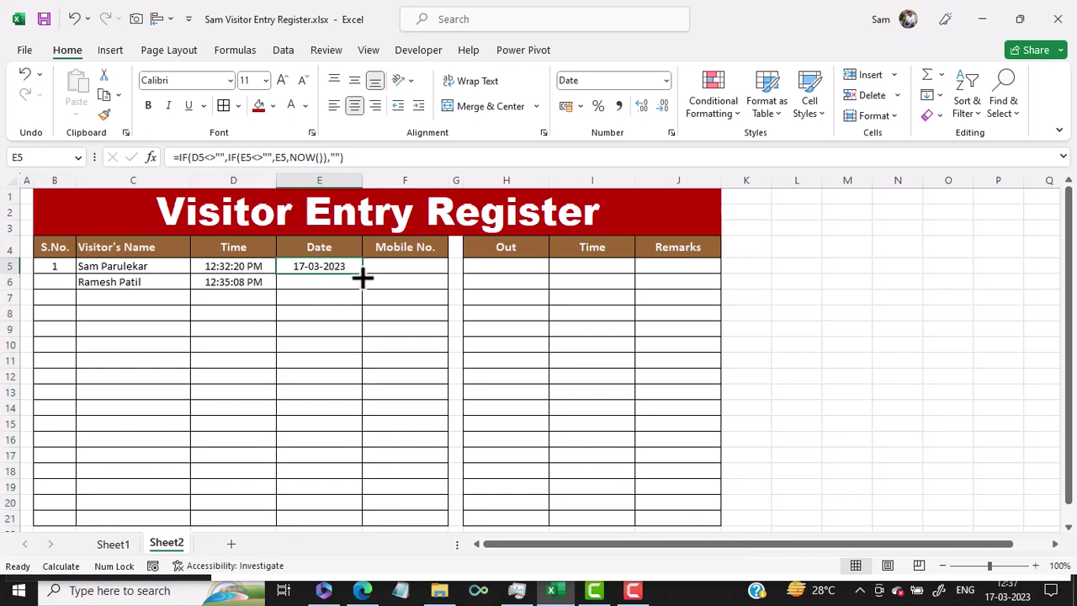
pyautogui.moveTo(364, 272); pyautogui.dragTo(362, 520)
pyautogui.click(142, 297)
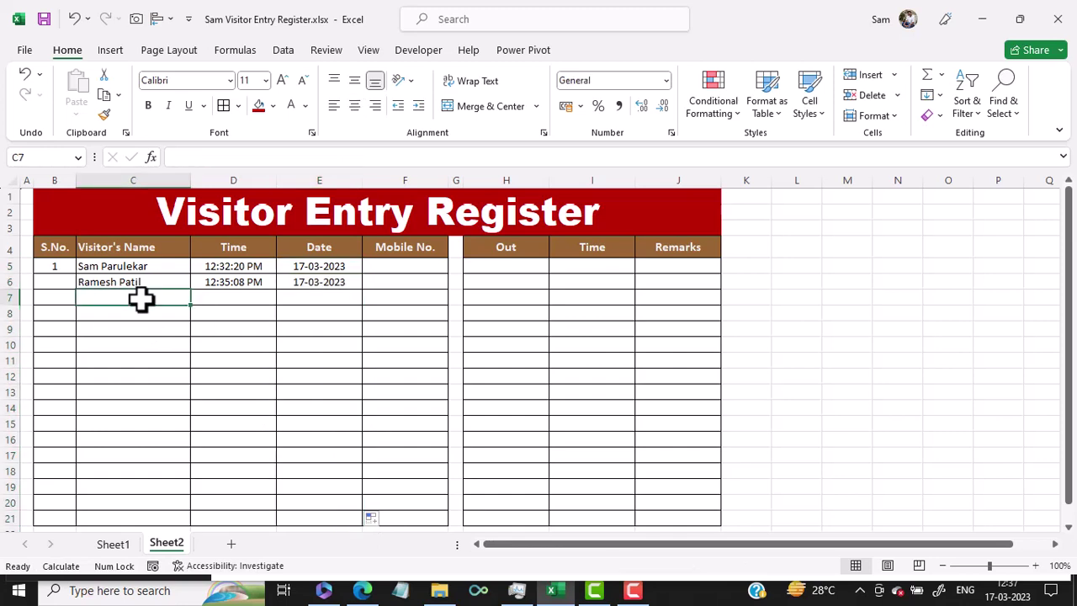
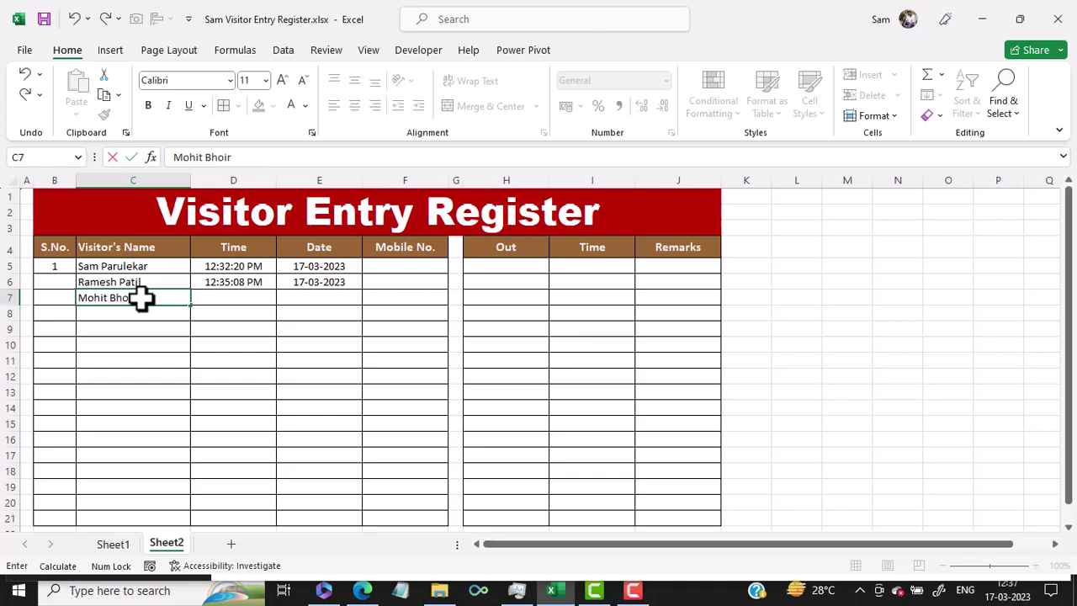
pyautogui.press('Return')
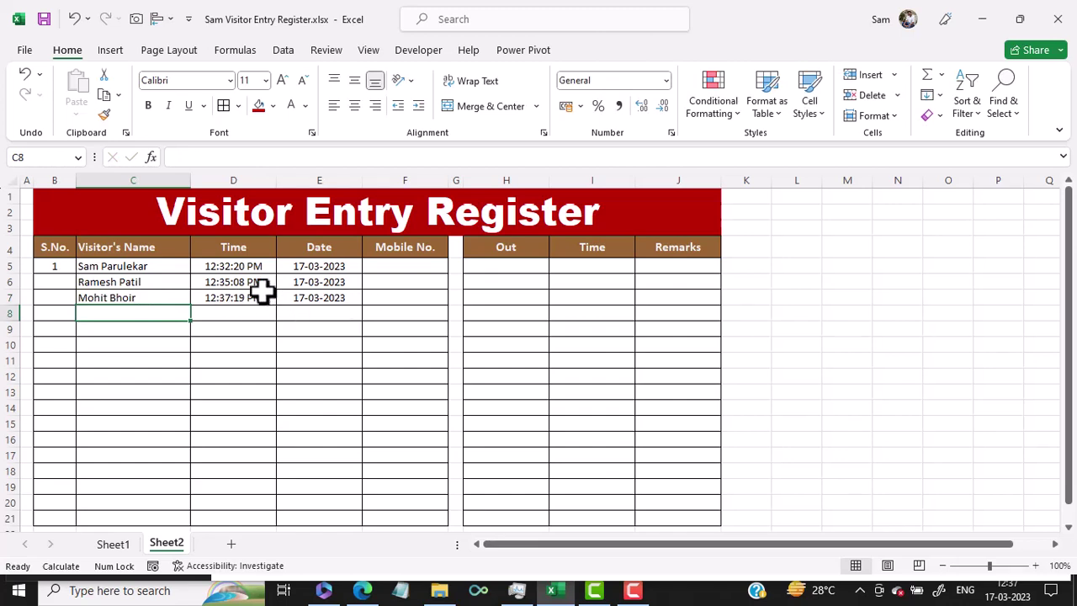
# Check the auto-stamped entry time and date formulas in D7, E7 and E5.
pyautogui.click(229, 300)
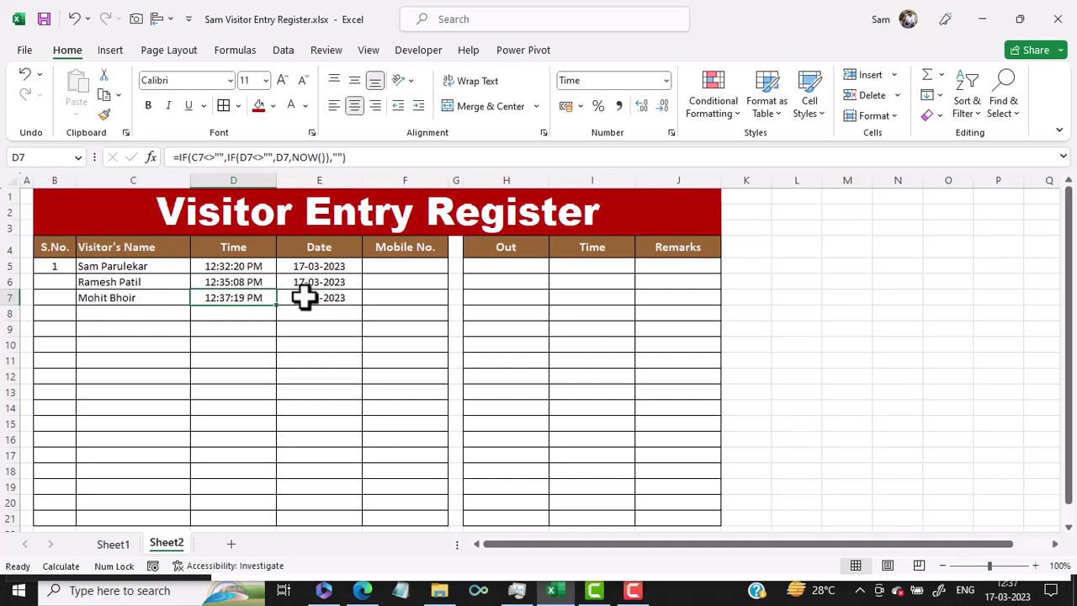
pyautogui.click(304, 297)
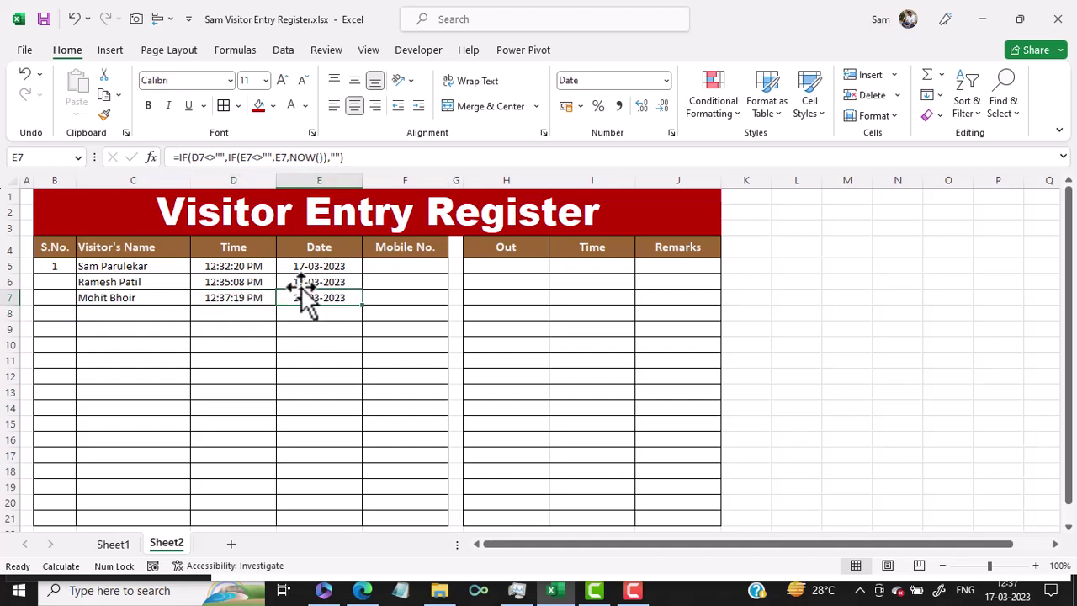
pyautogui.click(305, 268)
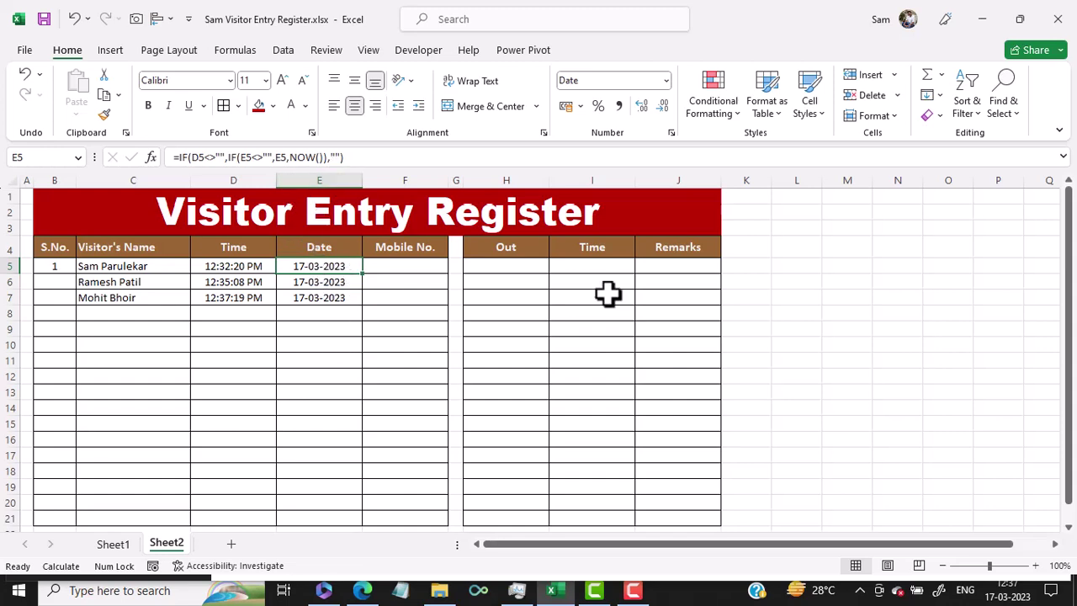
# Enter each of the three visitors' mobile numbers in F5, F6 and F7.
pyautogui.click(407, 264)
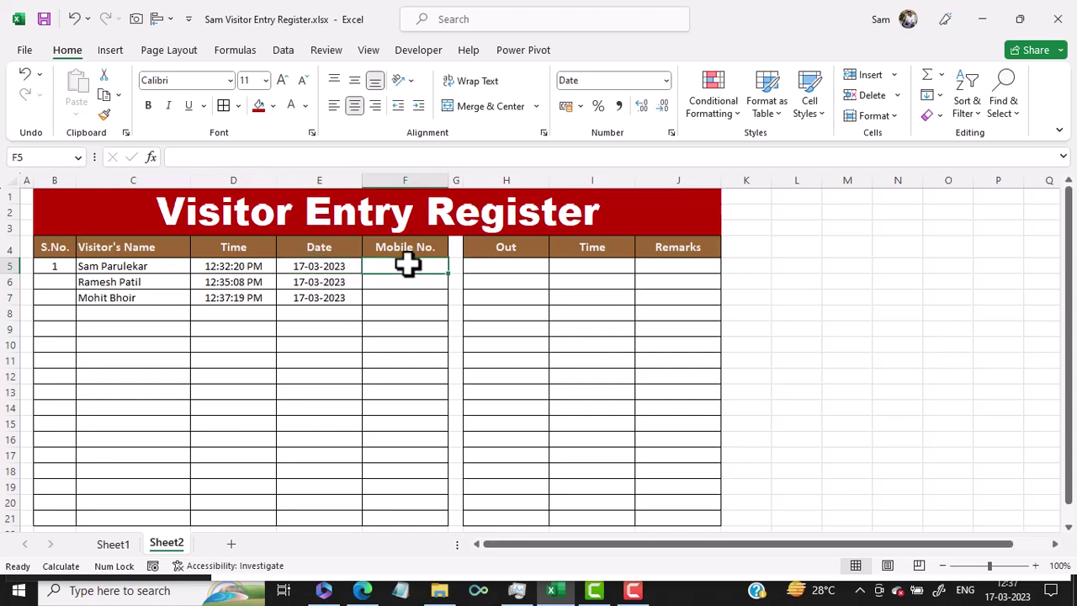
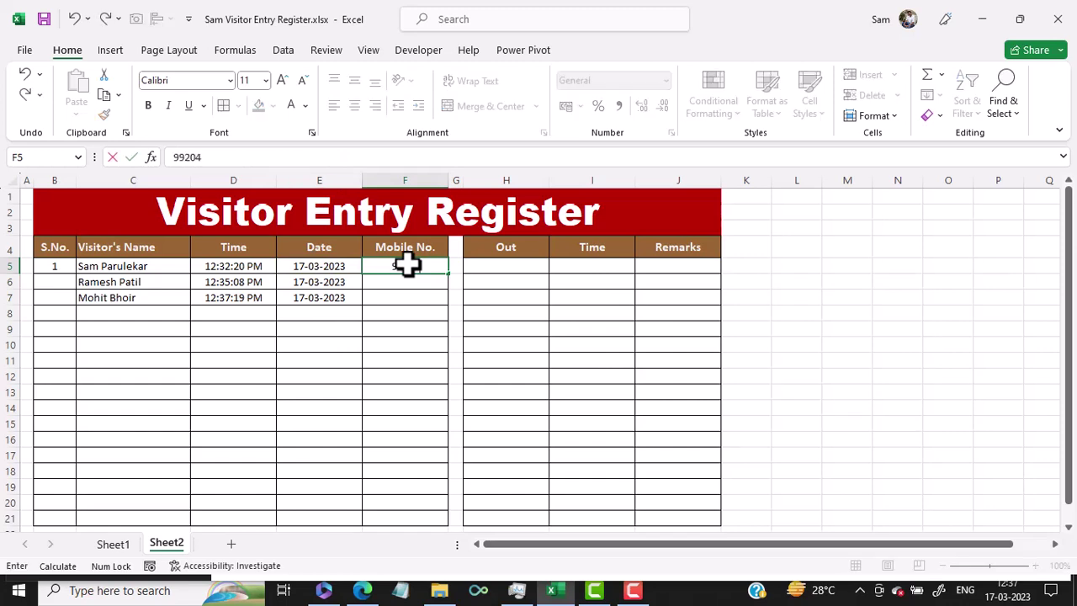
pyautogui.press('Return')
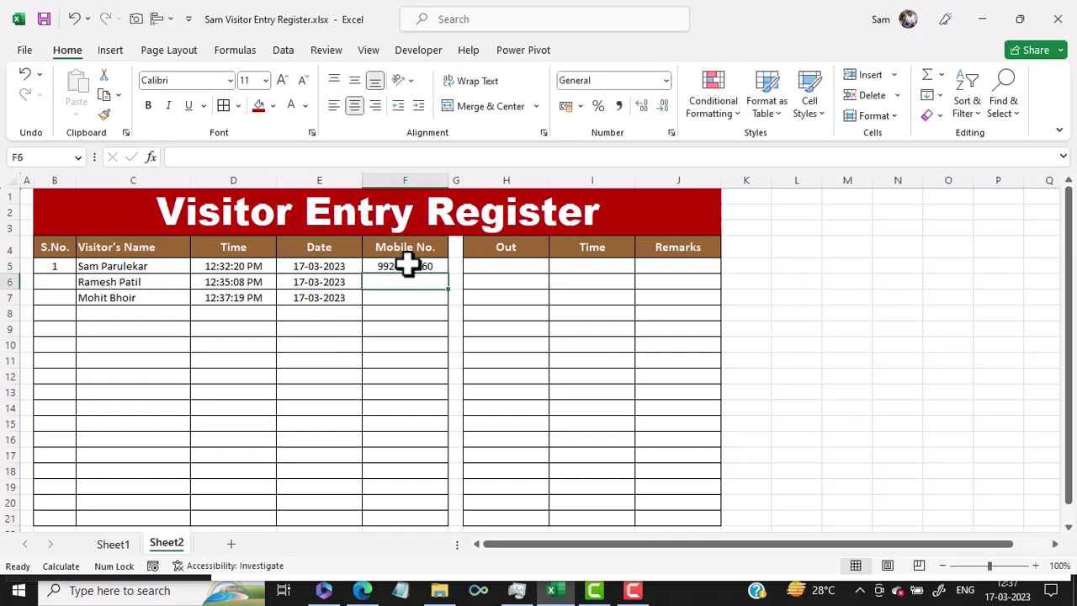
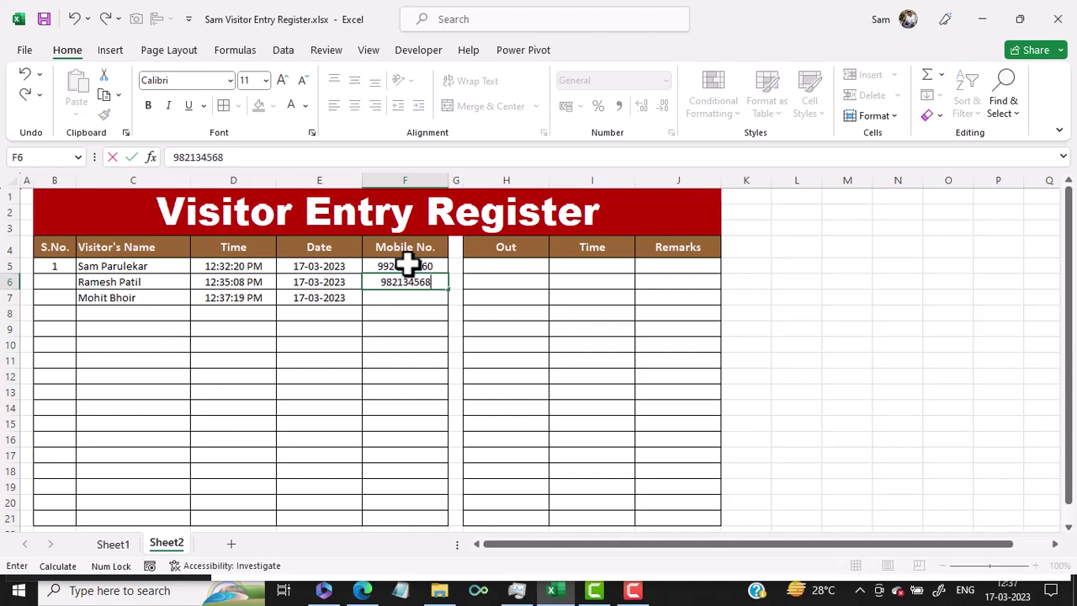
pyautogui.press('Return')
pyautogui.write('12')
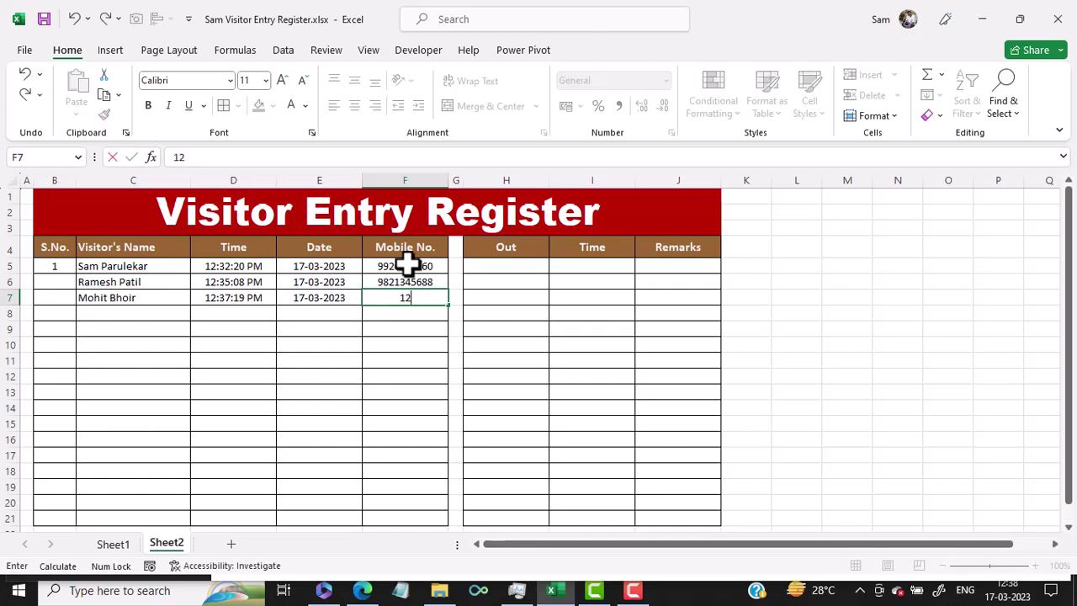
pyautogui.write('34567891')
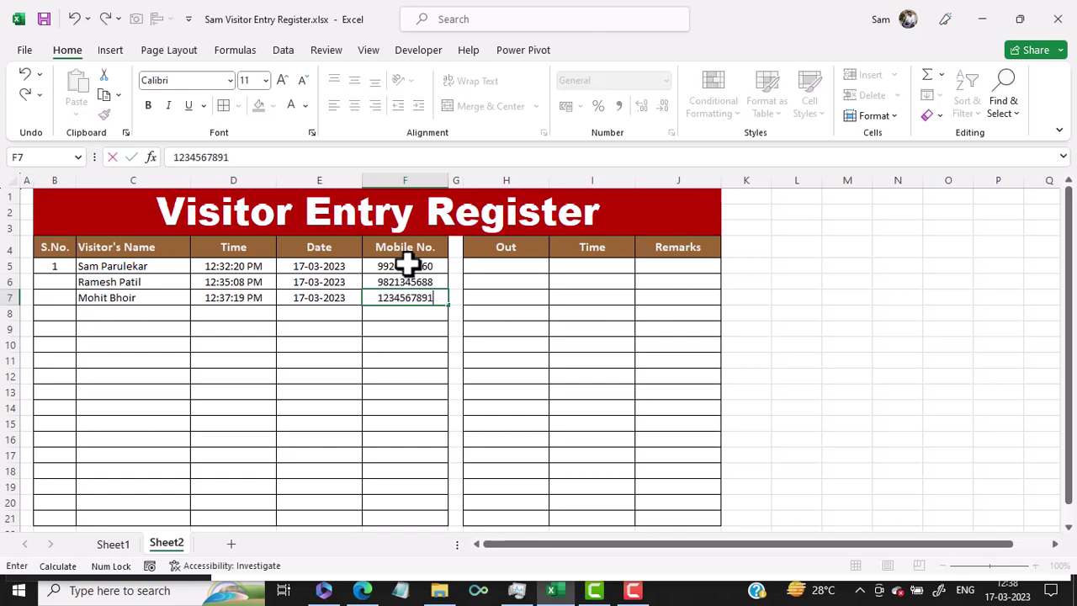
pyautogui.press('Return')
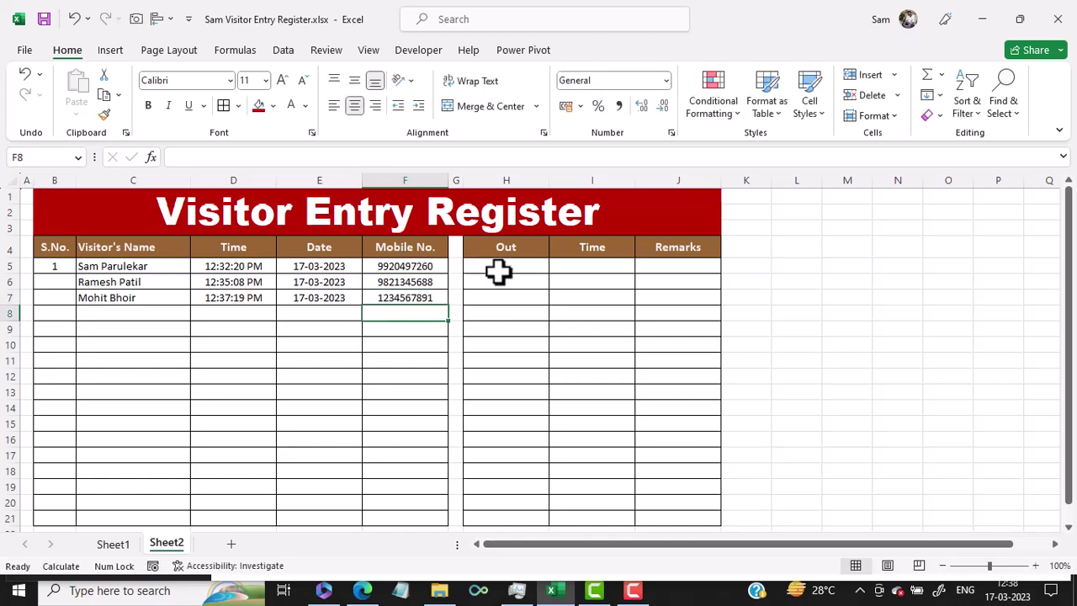
pyautogui.click(503, 269)
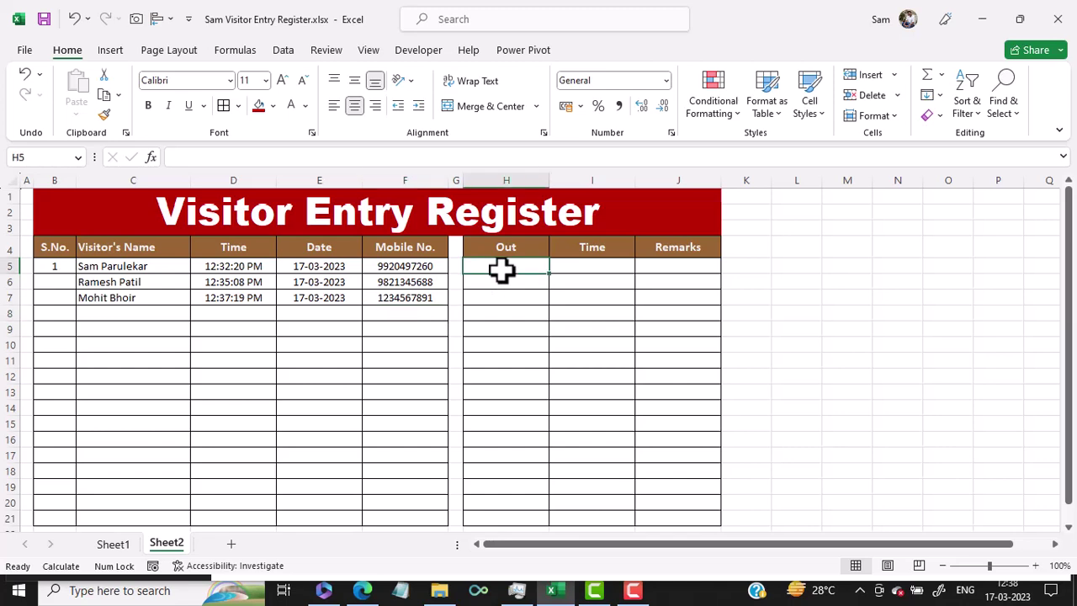
# Copy the D5 time-stamp formula into I5 and fill it down to I21.
pyautogui.click(233, 267)
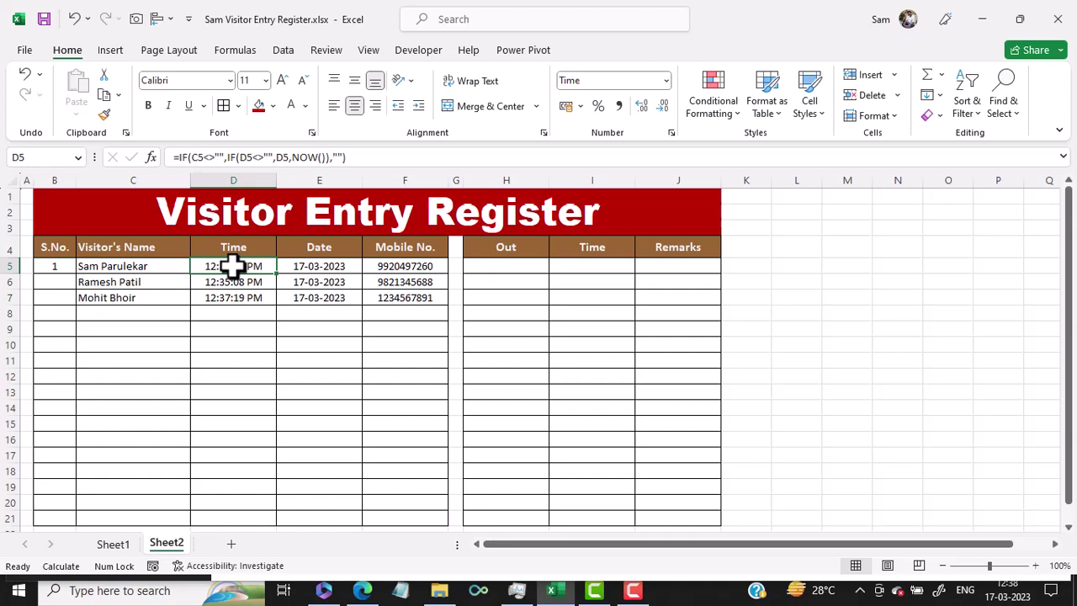
pyautogui.hotkey('ctrl', 'c')
pyautogui.click(589, 263)
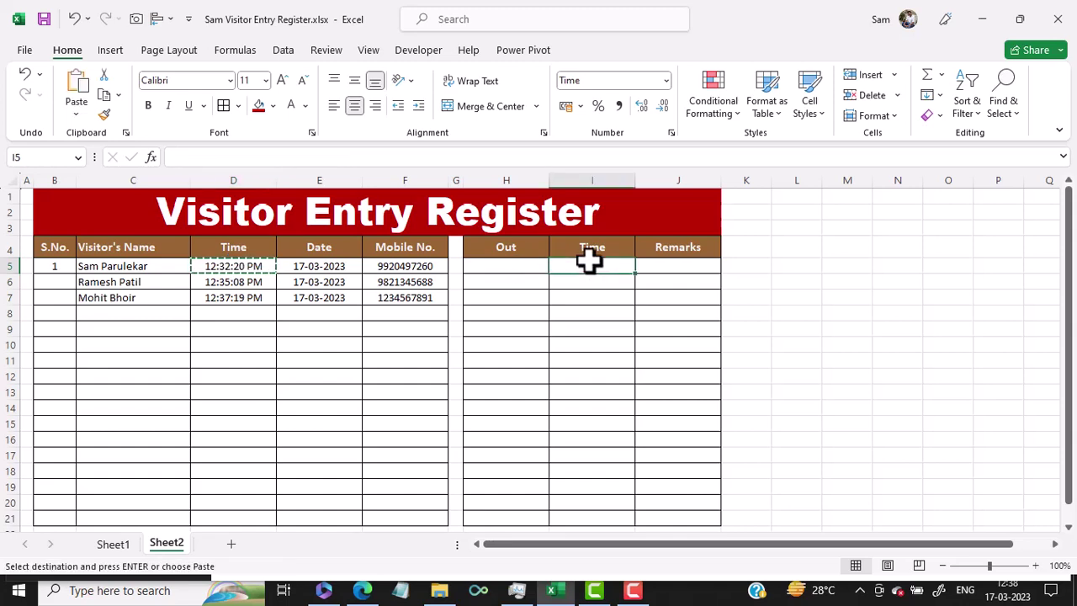
pyautogui.hotkey('ctrl', 'v')
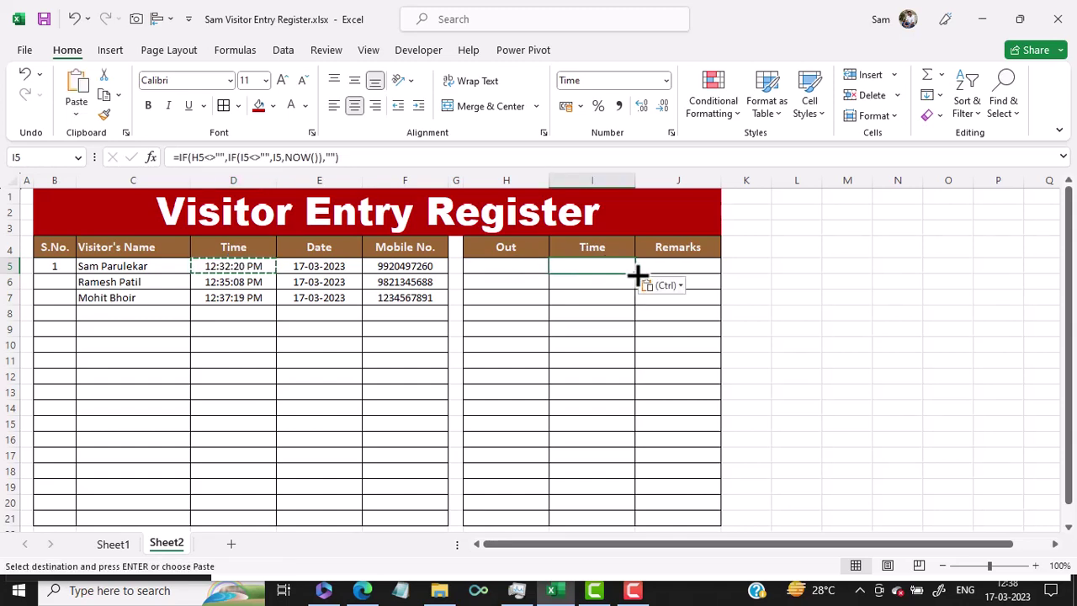
pyautogui.moveTo(637, 274); pyautogui.dragTo(647, 523)
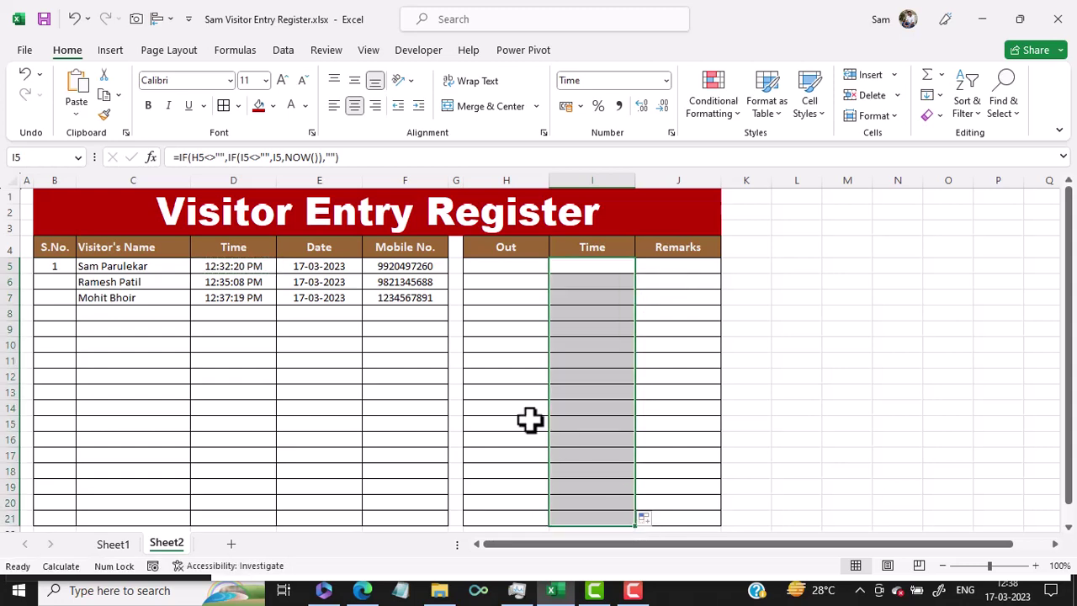
pyautogui.click(334, 267)
pyautogui.hotkey('ctrl', 'c')
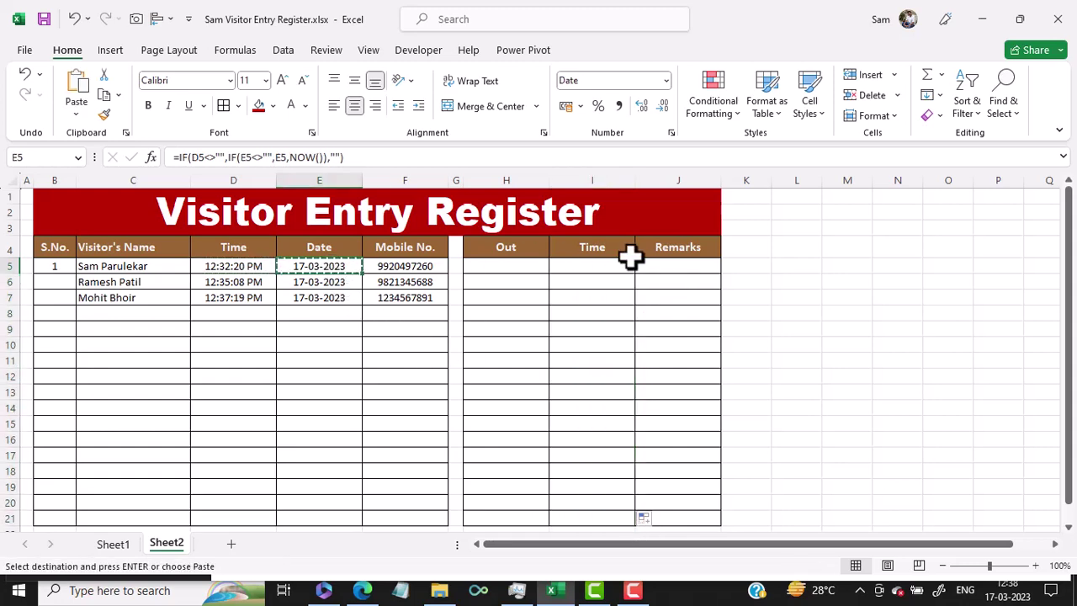
pyautogui.press('Escape')
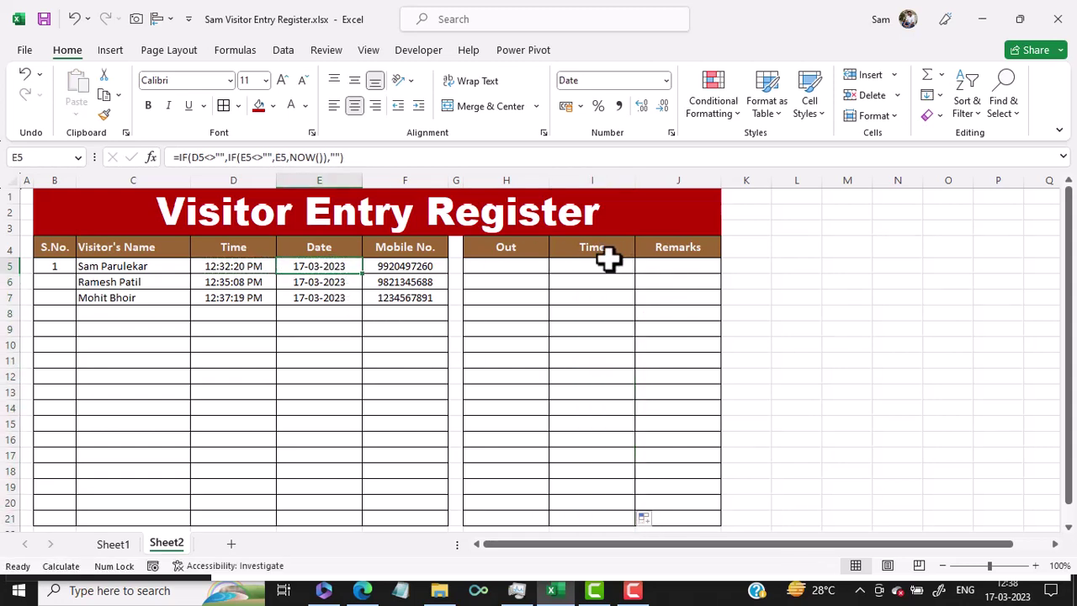
# Type Out in H5:H7, stamping exit times 12:38:30, 12:38:37 and 12:38:40 PM.
pyautogui.click(516, 270)
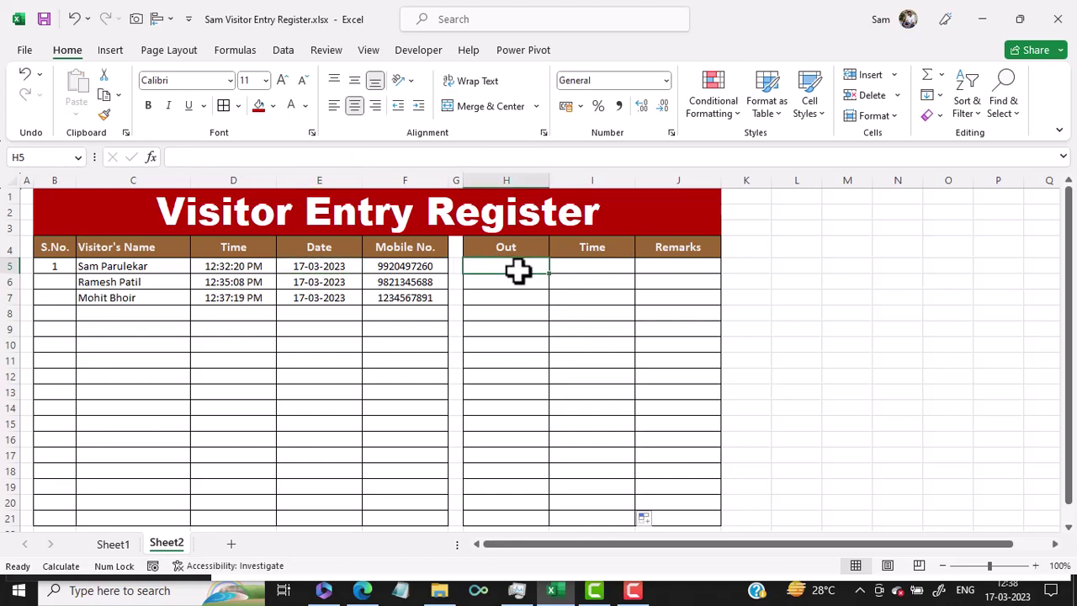
pyautogui.write('Out')
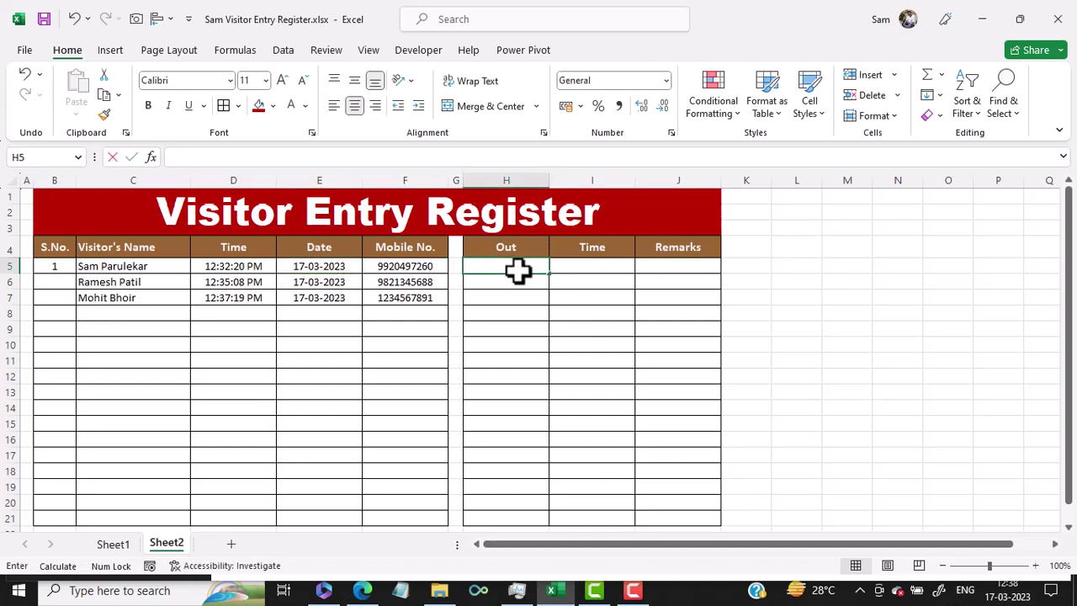
pyautogui.press('Return')
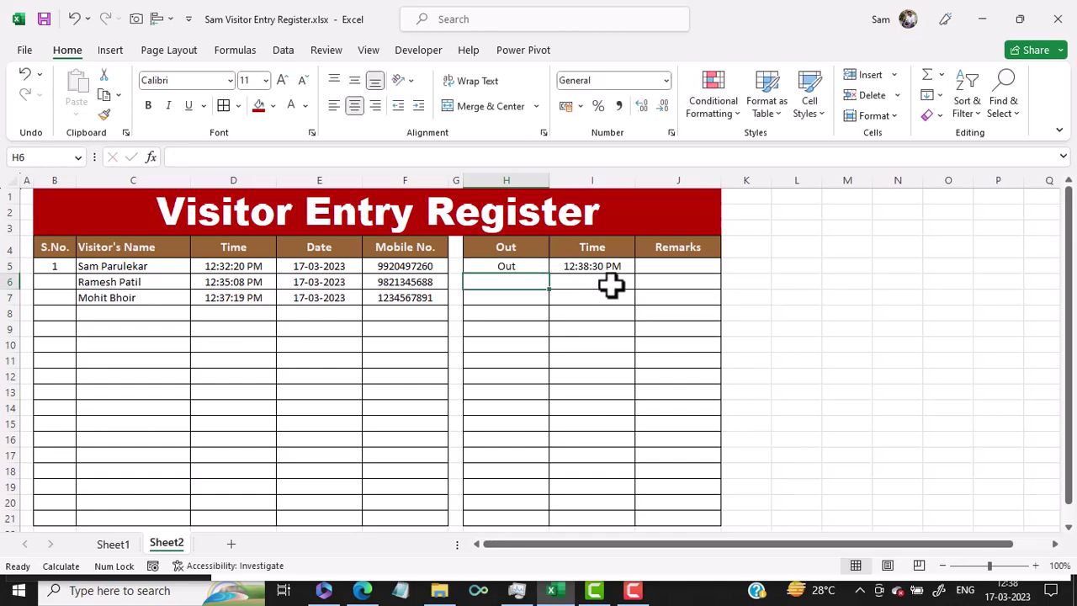
pyautogui.write('Oy')
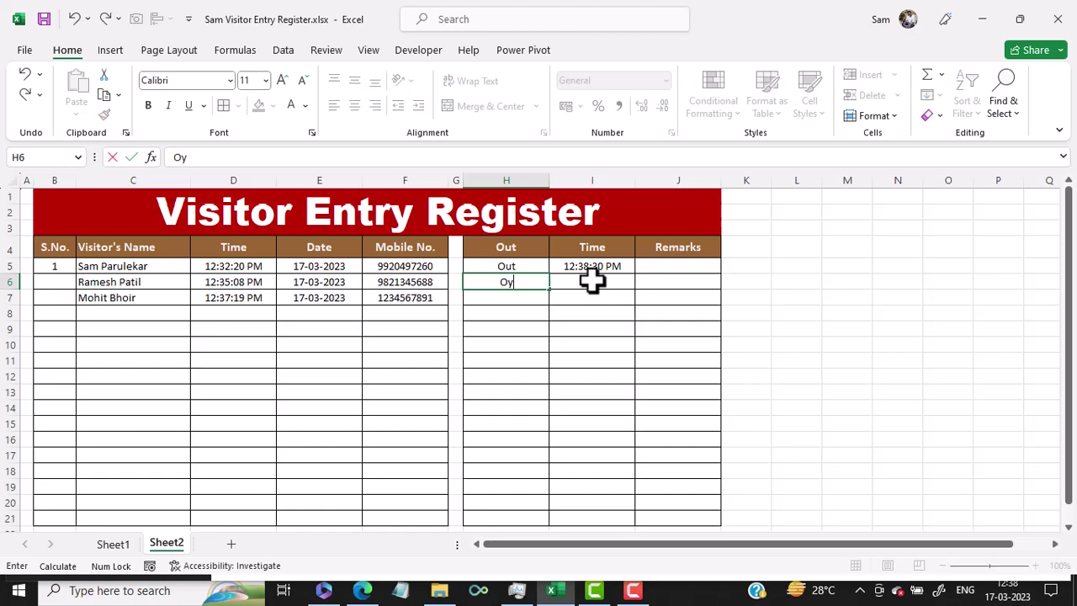
pyautogui.press('BackSpace')
pyautogui.write('ut')
pyautogui.press('Return')
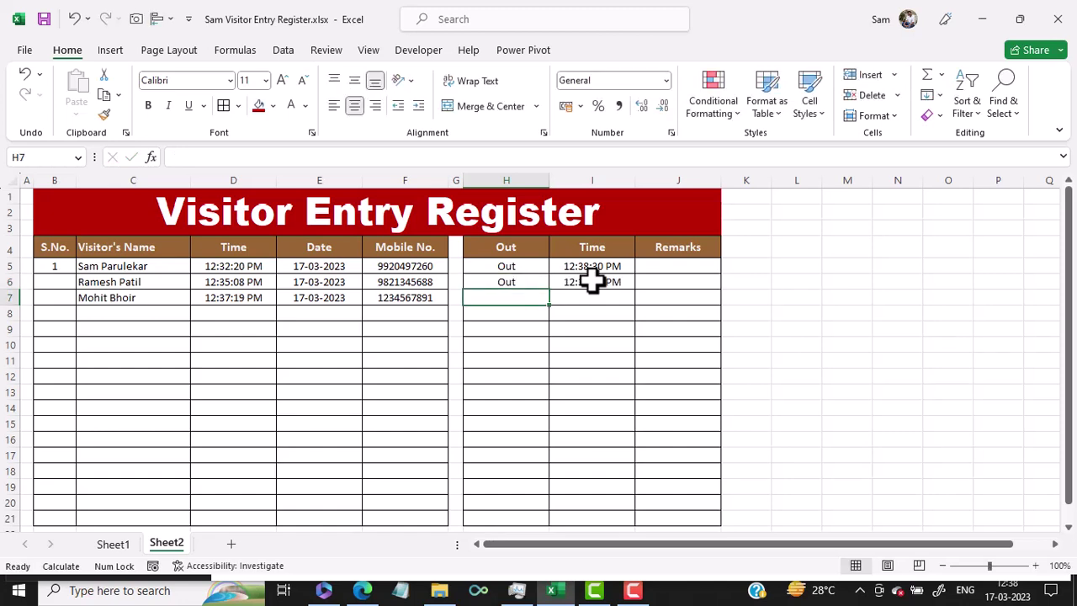
pyautogui.write('Out')
pyautogui.press('Return')
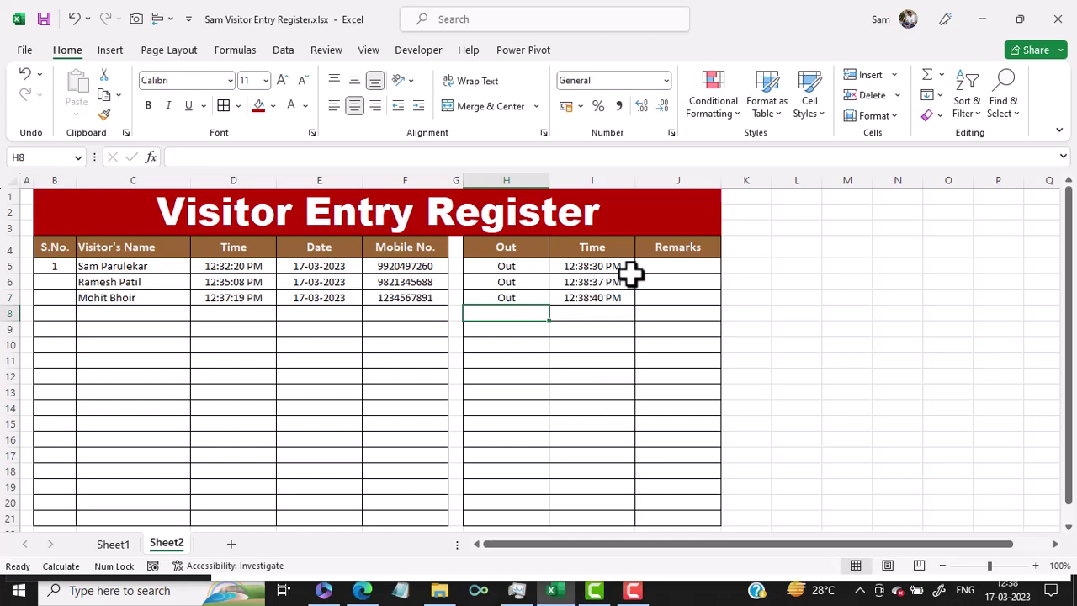
# Enter the remarks Pizza Delivery, Amazon Courier and Wrong Address in J5:J7.
pyautogui.click(673, 266)
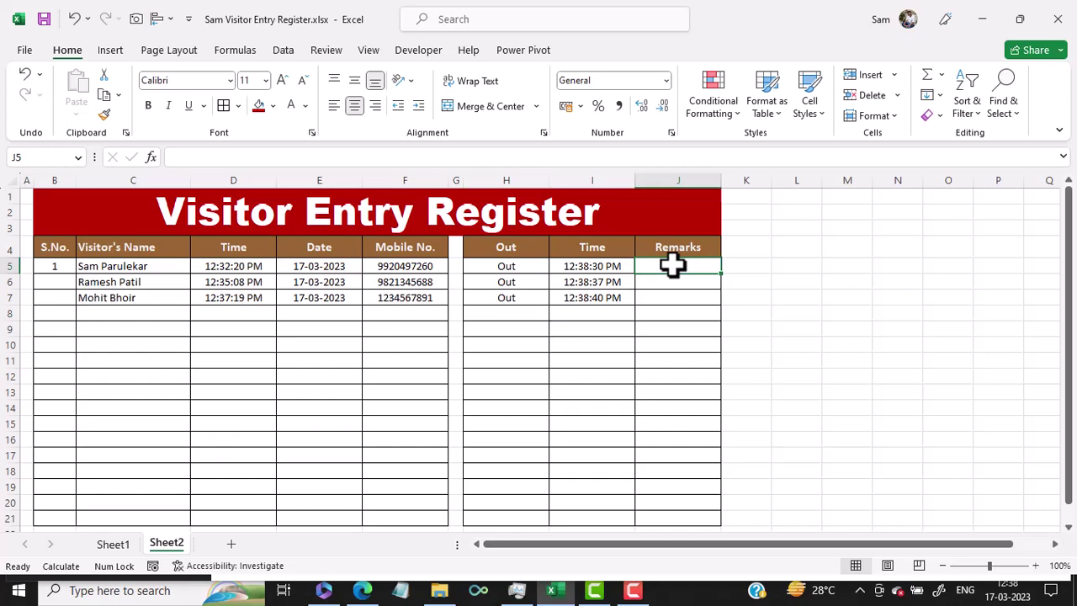
pyautogui.write('Piz')
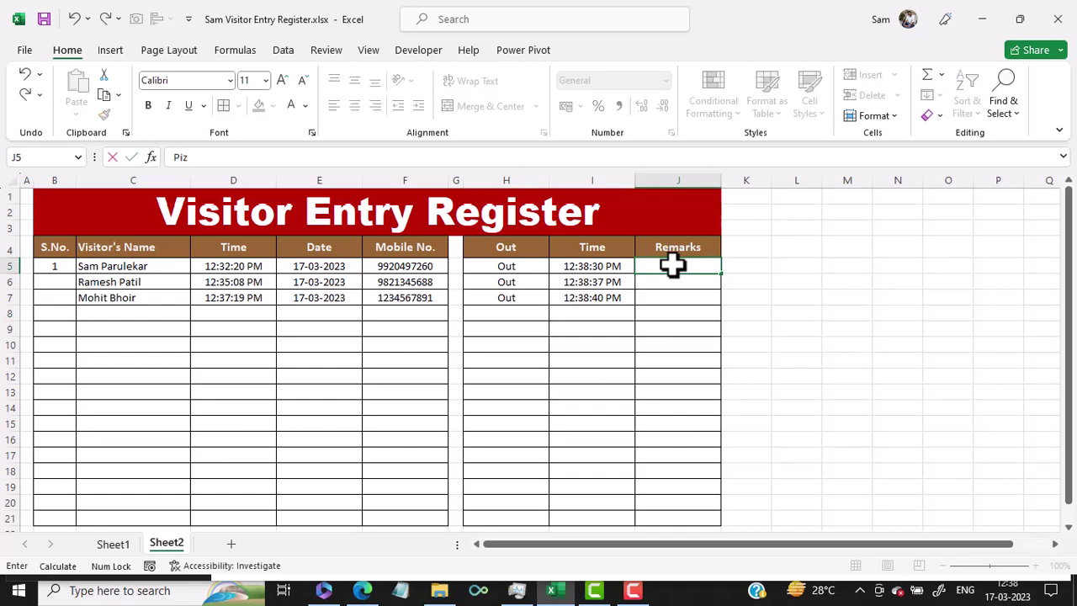
pyautogui.write('za Delivery')
pyautogui.press('Return')
pyautogui.write('Amaza')
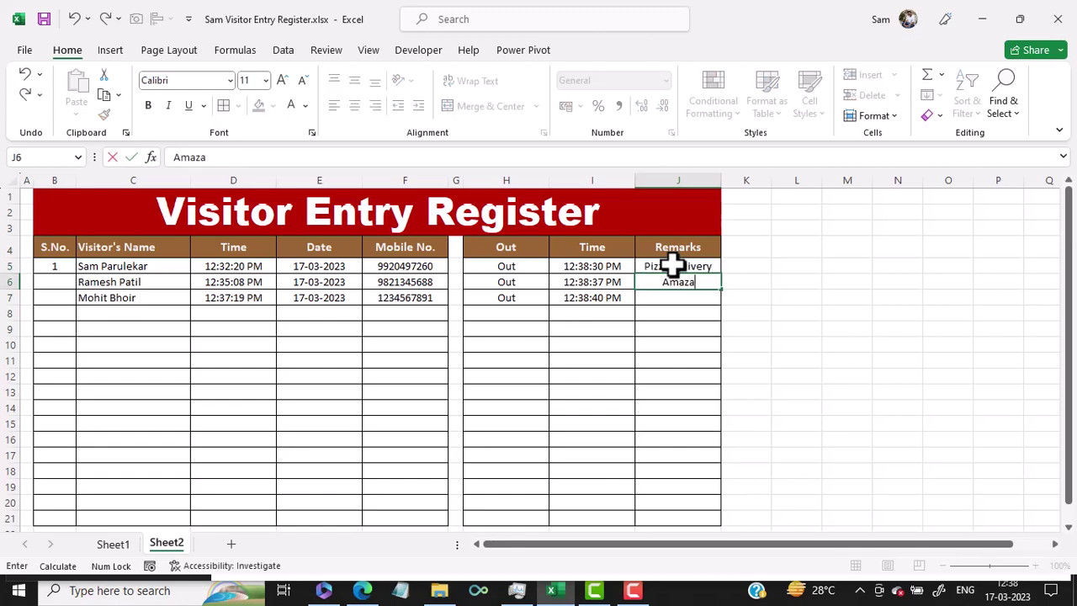
pyautogui.write('on')
pyautogui.press('BackSpace')
pyautogui.press('BackSpace')
pyautogui.press('BackSpace')
pyautogui.write('on Courier')
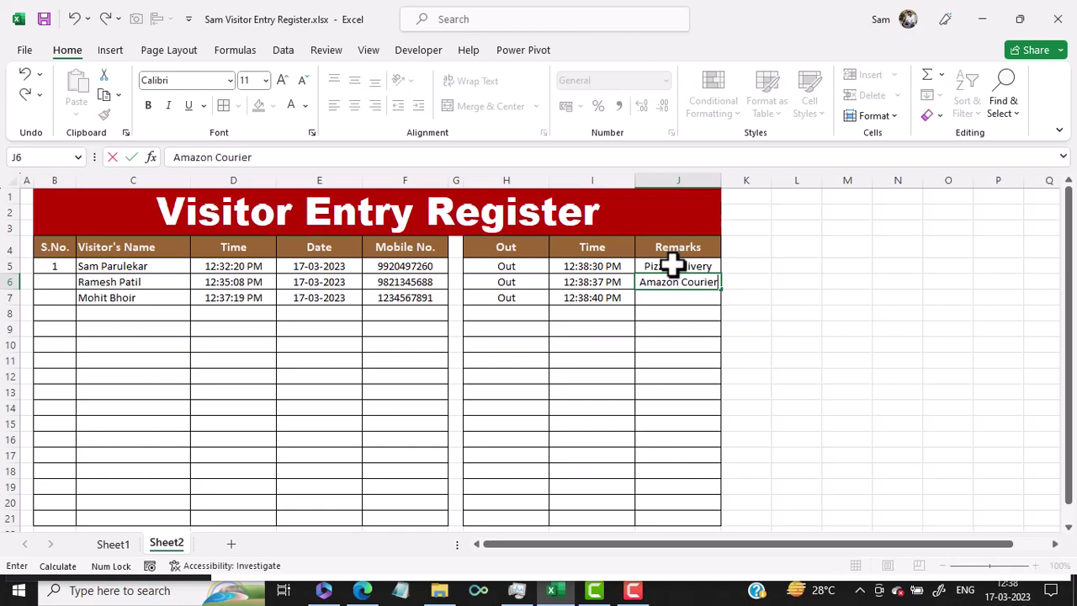
pyautogui.press('Return')
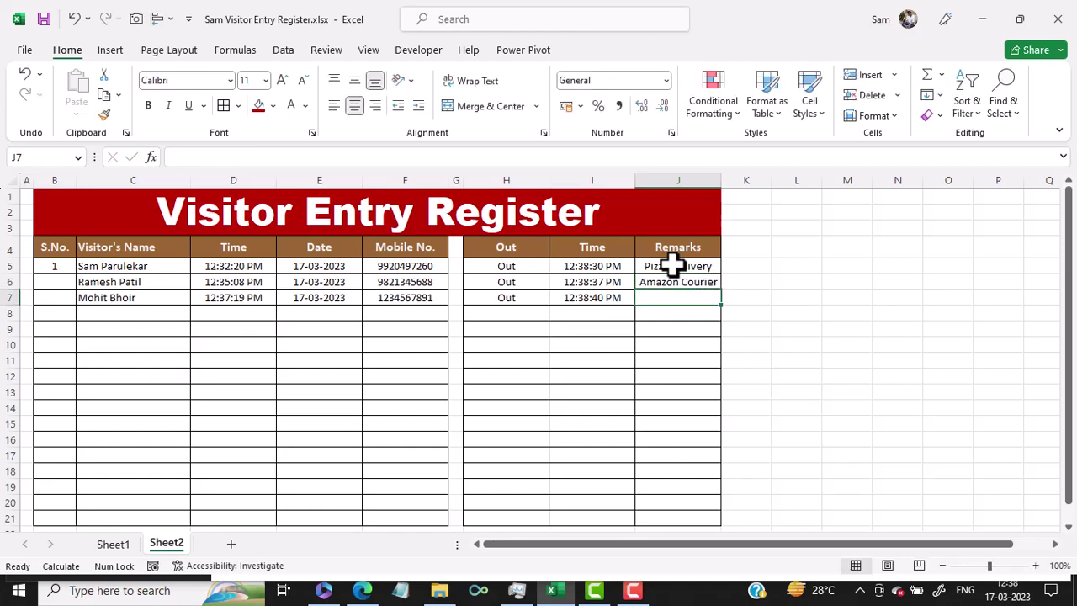
pyautogui.write('Wrong')
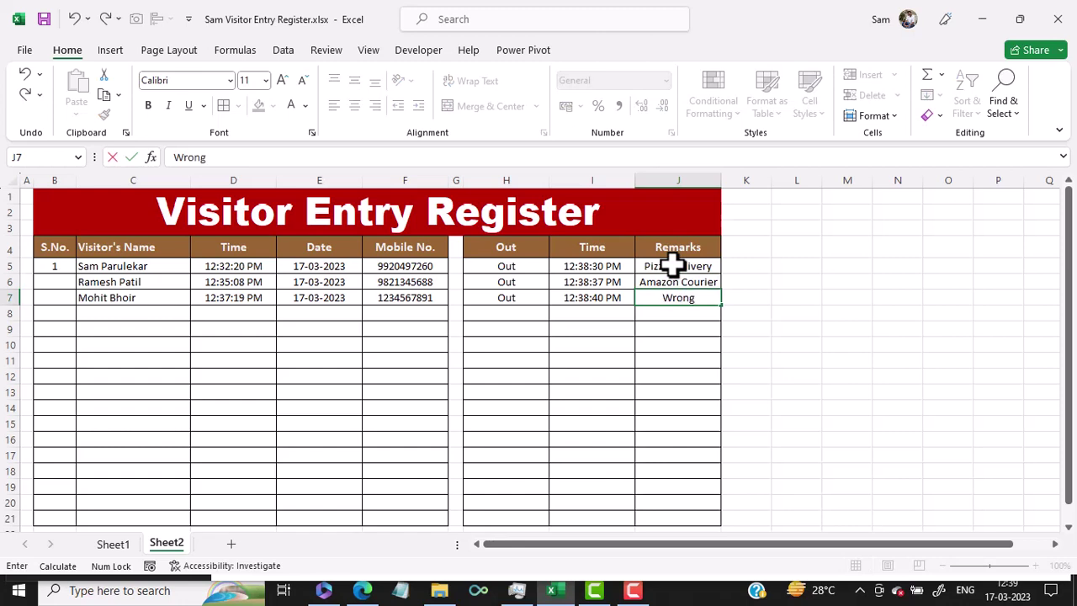
pyautogui.write(' Address')
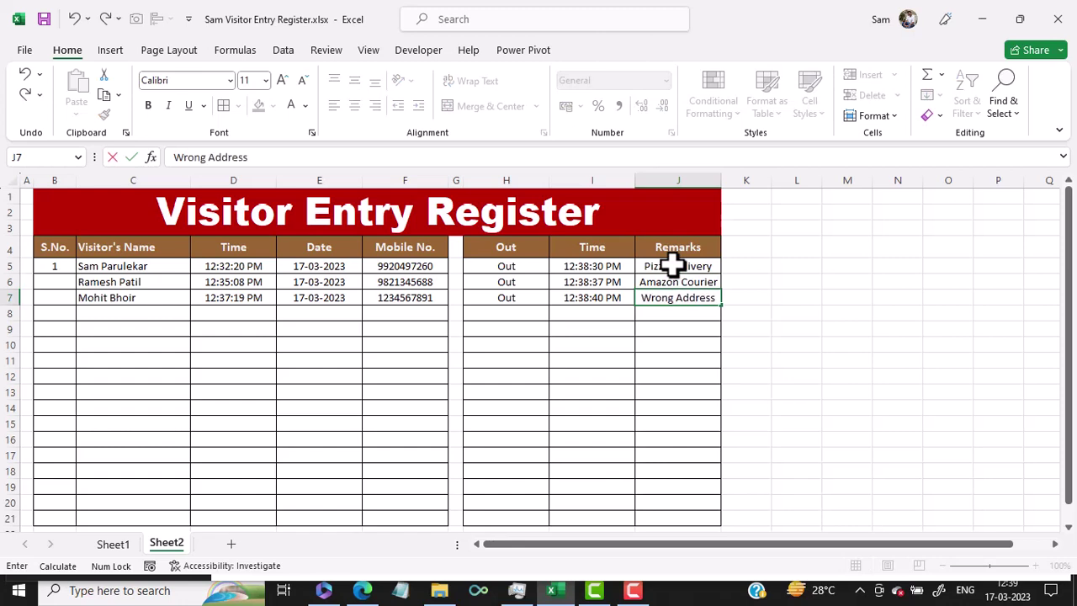
pyautogui.press('Return')
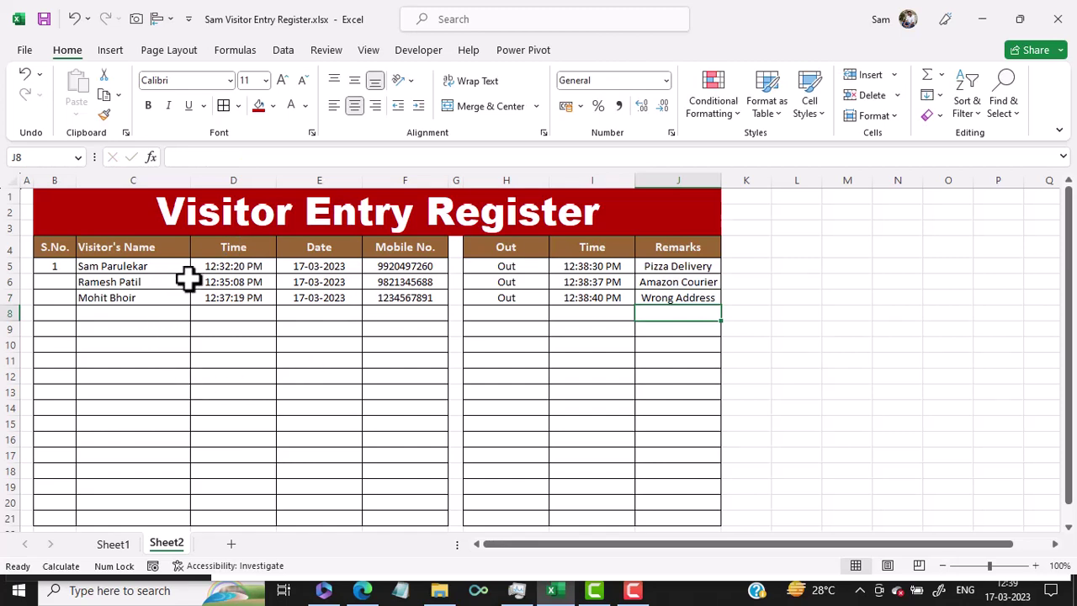
pyautogui.click(53, 283)
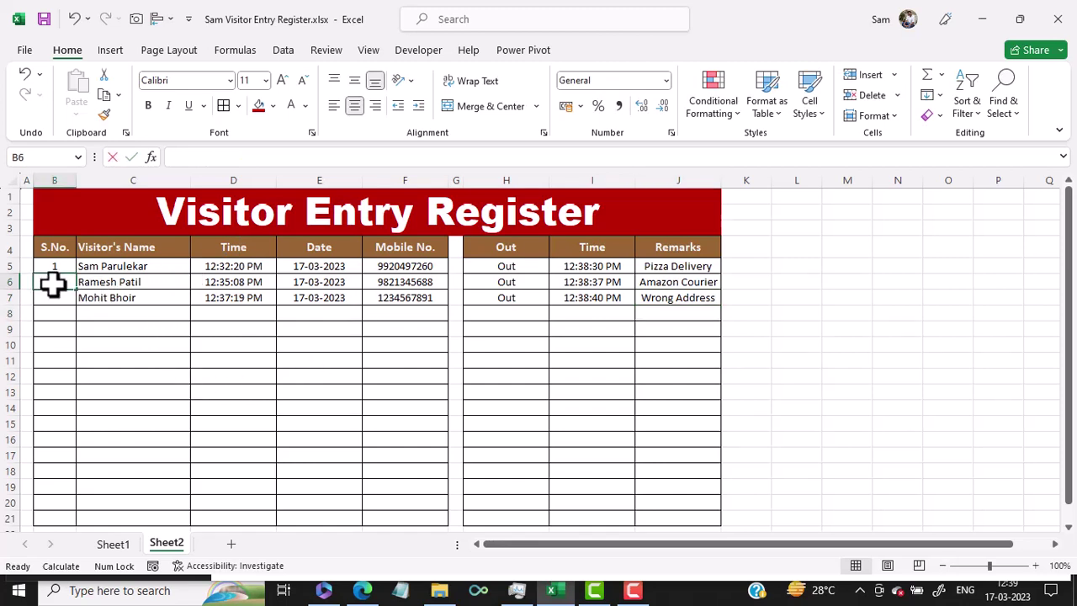
# Enter serial numbers 2 and 3 in B6 and B7 for the second and third visitors.
pyautogui.write('2')
pyautogui.press('Return')
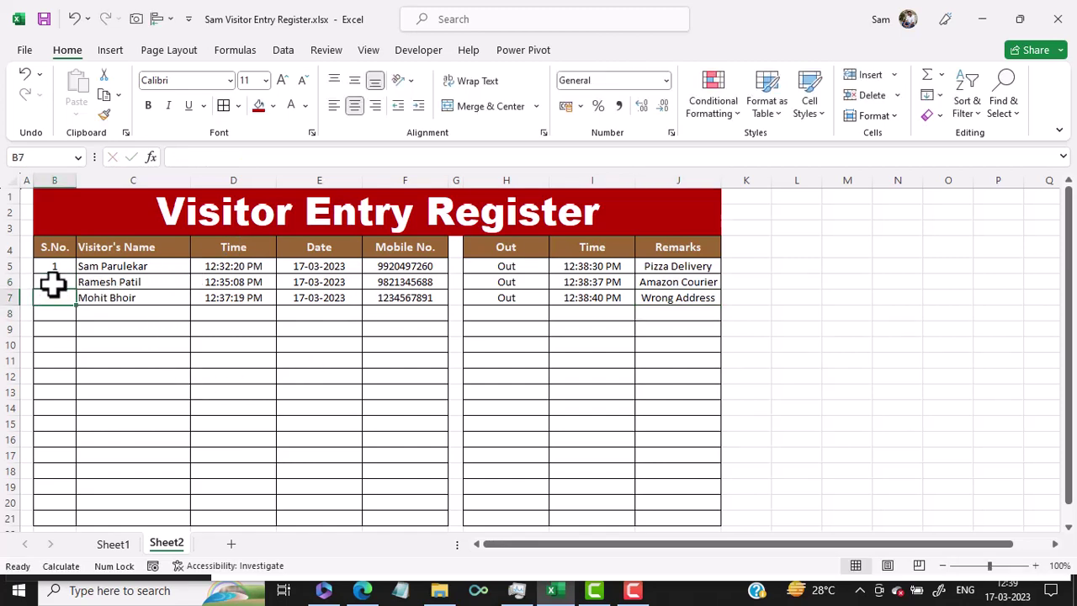
pyautogui.write('3')
pyautogui.press('Return')
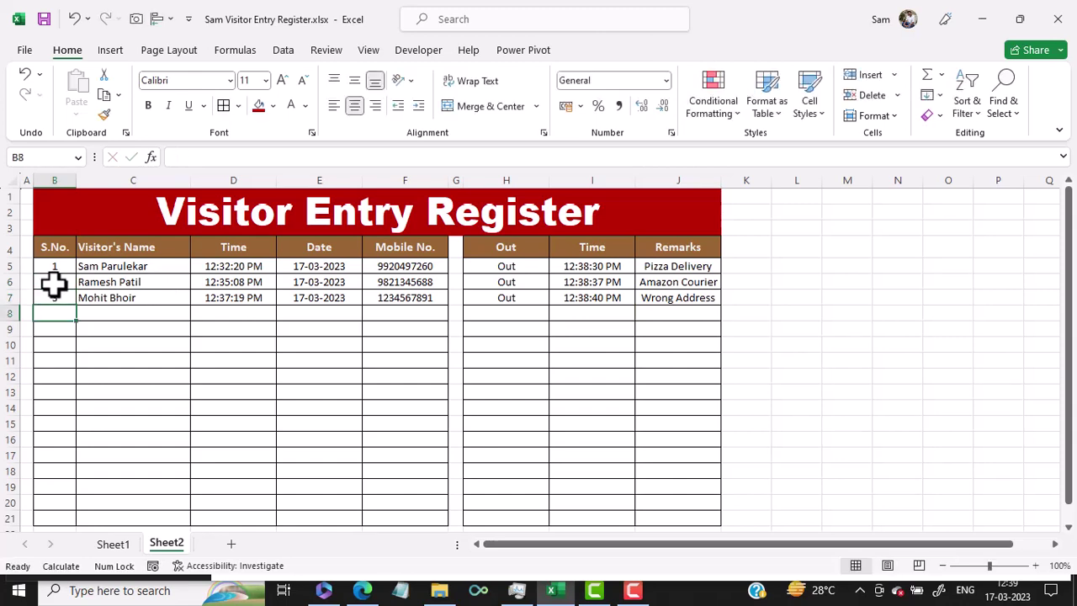
pyautogui.click(231, 284)
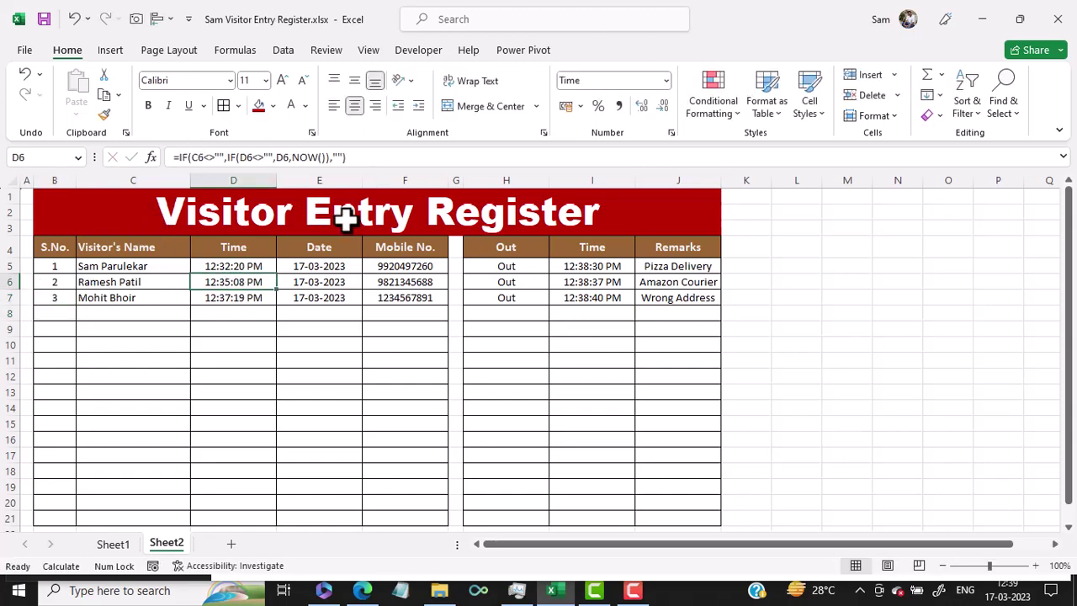